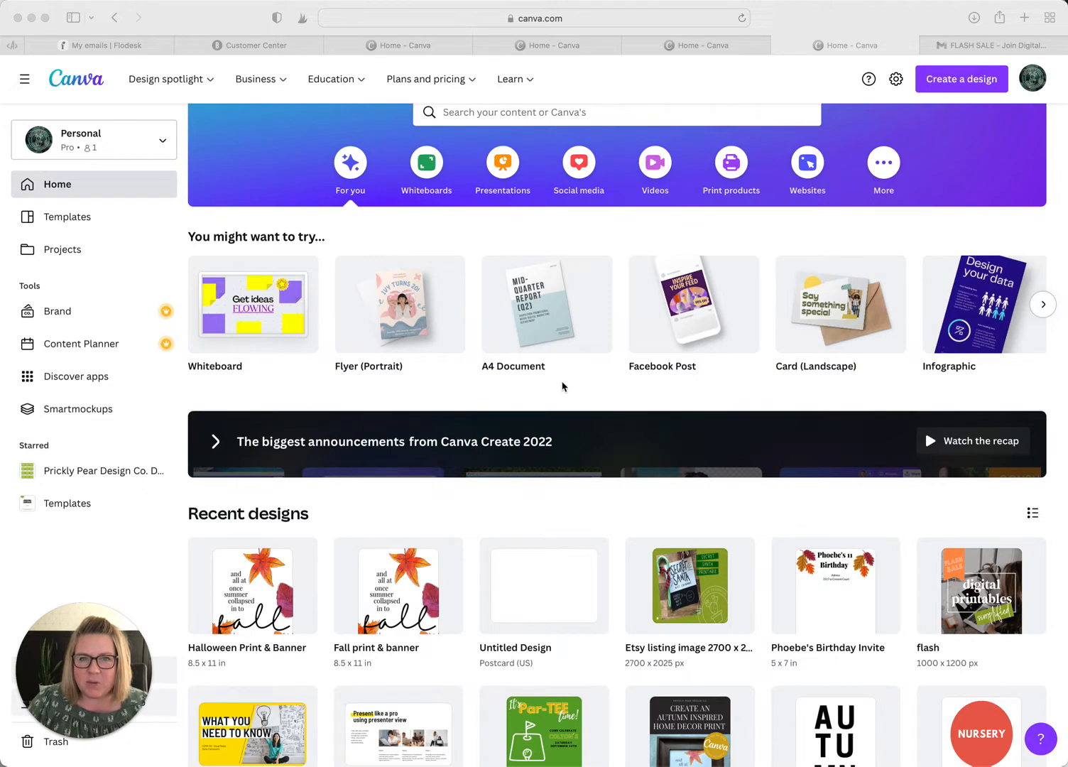
Step: Start a new custom-size design and set its measurement unit to inches
scroll(525, 263, down, 1)
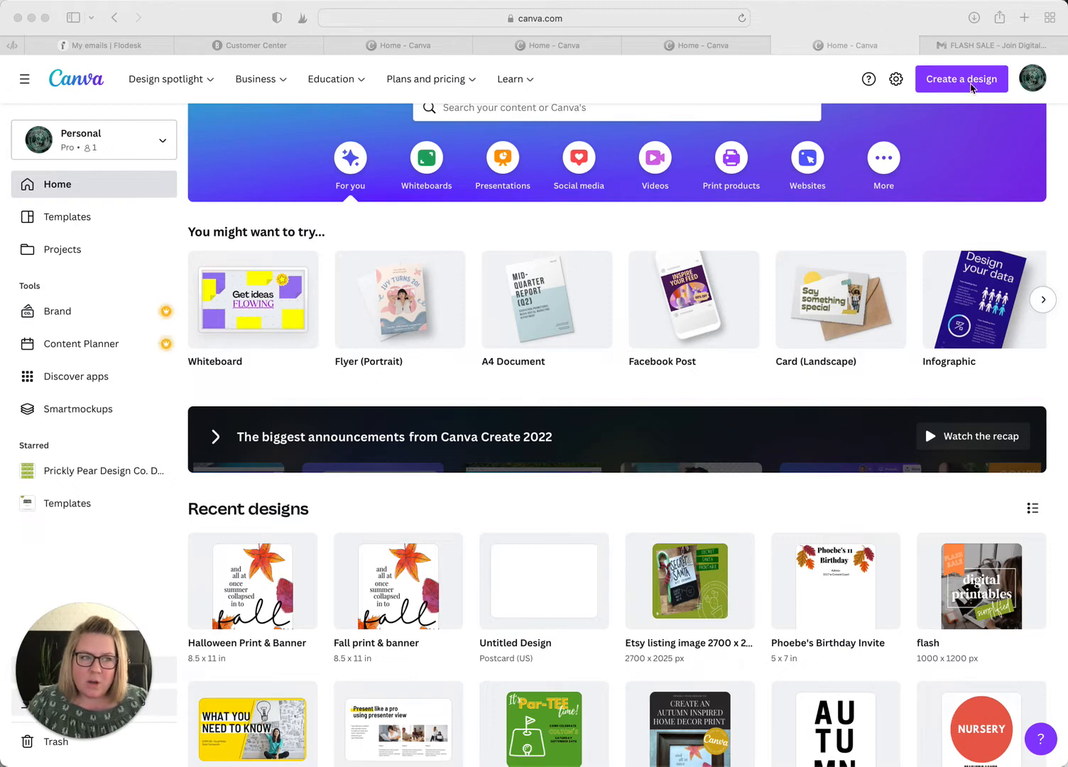
click(971, 86)
click(961, 85)
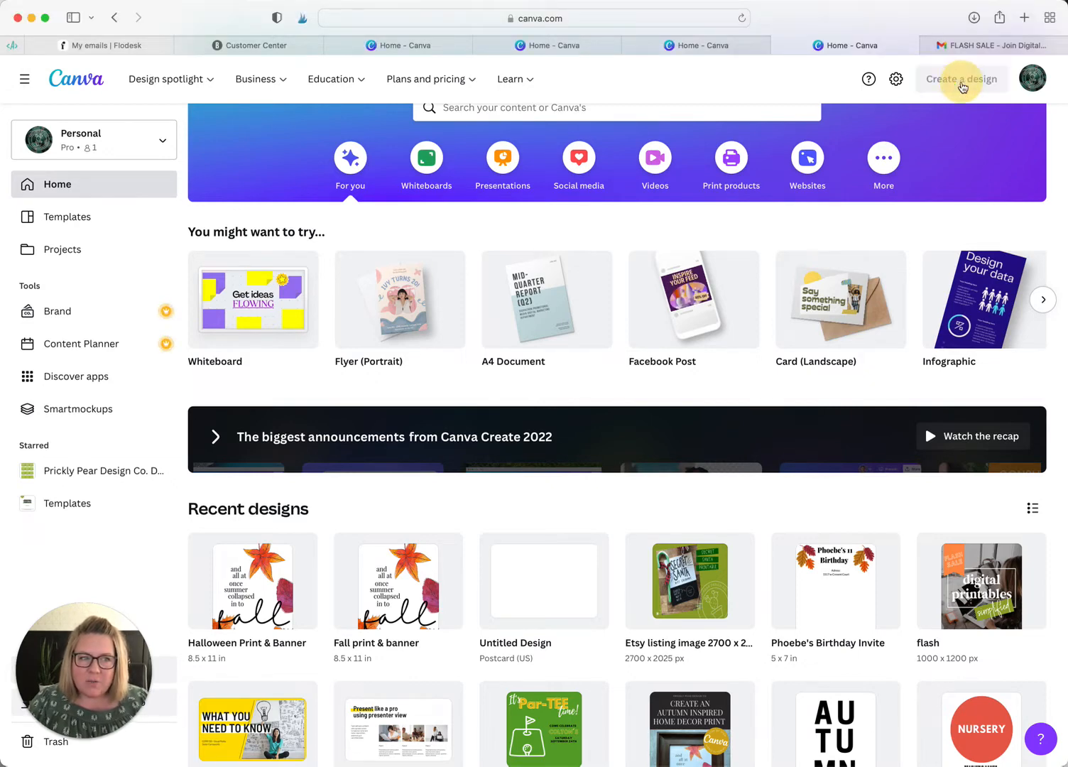
click(803, 435)
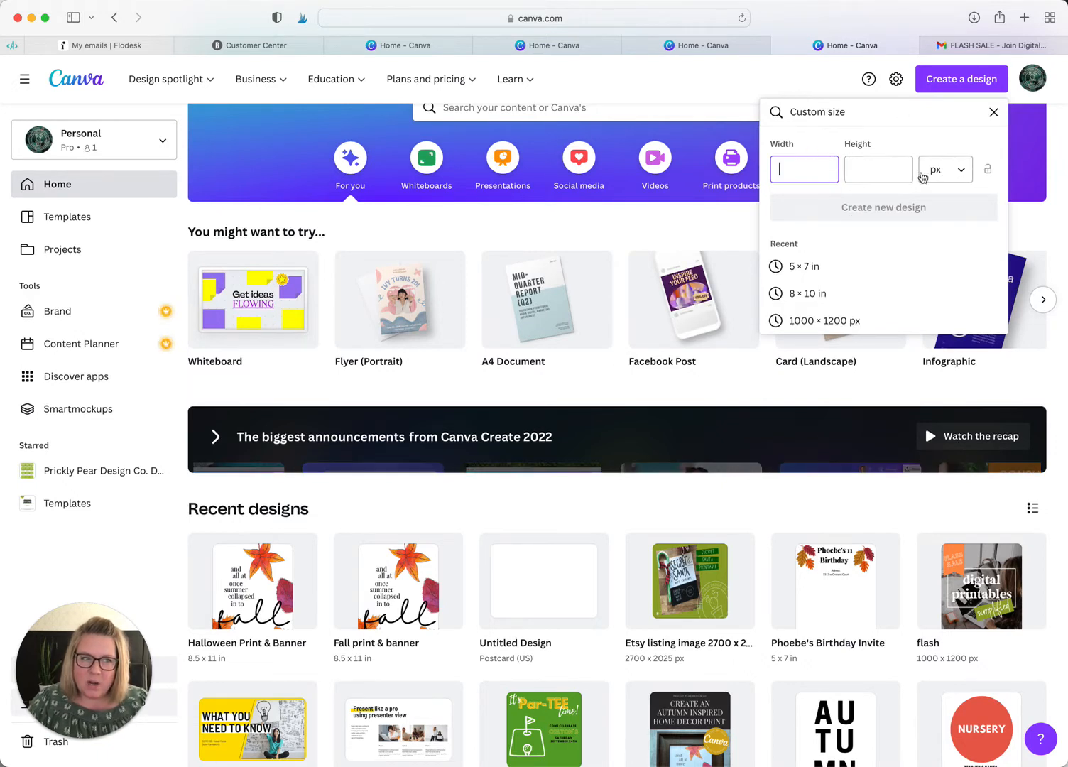
scroll(955, 185, down, 1)
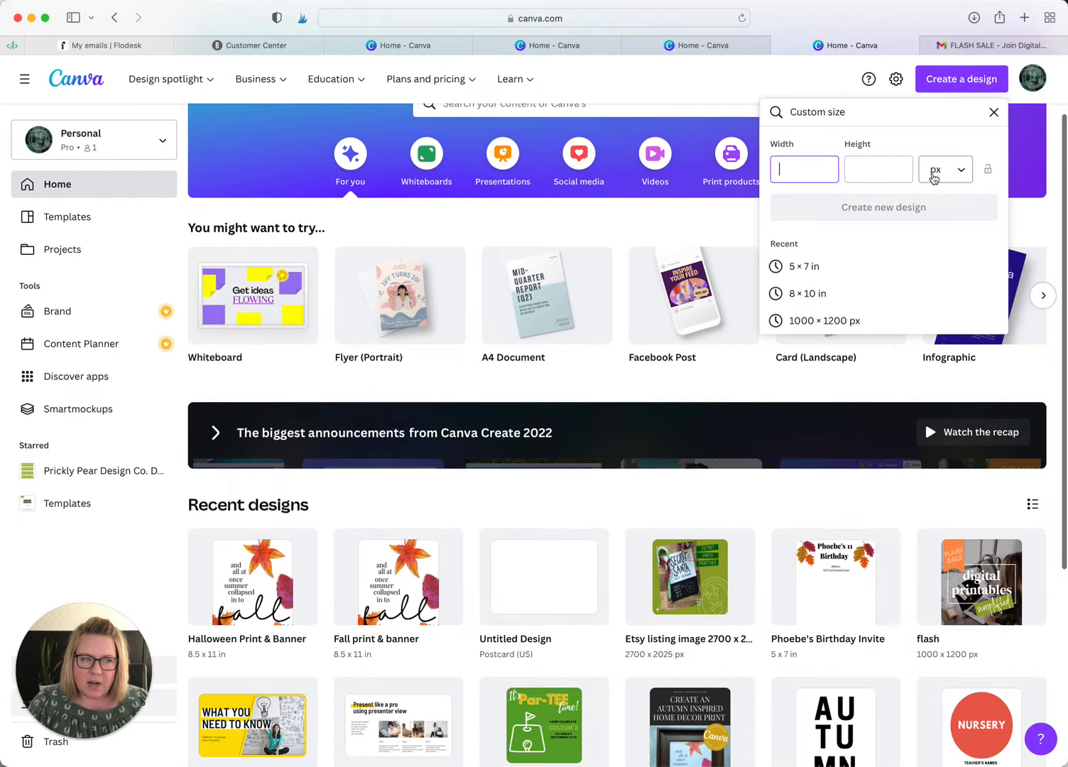
click(962, 174)
click(963, 175)
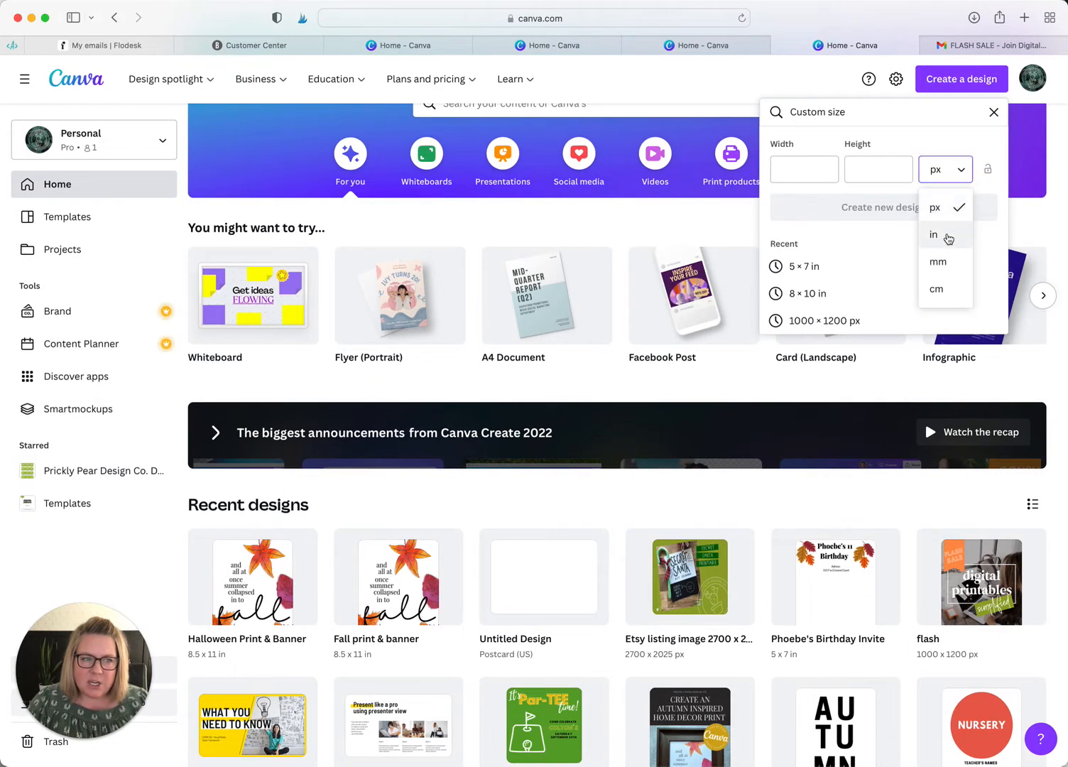
click(942, 236)
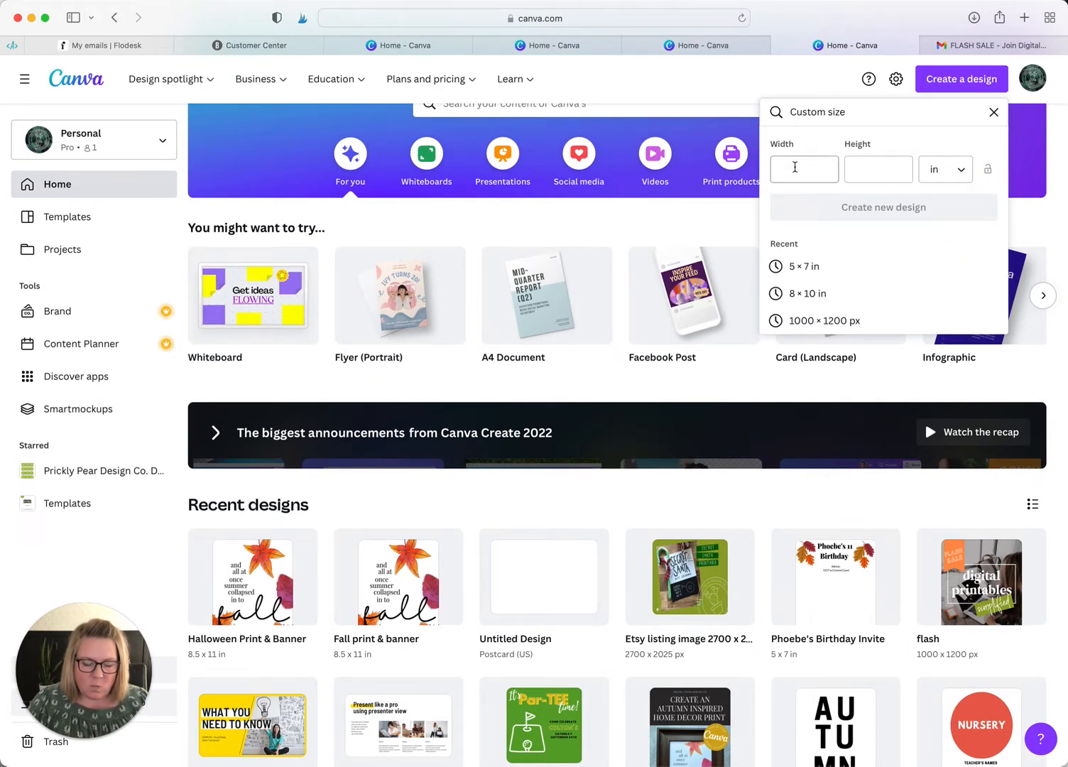
Step: Set the custom size to 8.5 in wide and 11 in high and create the design
click(795, 169)
text(8.5)
click(878, 169)
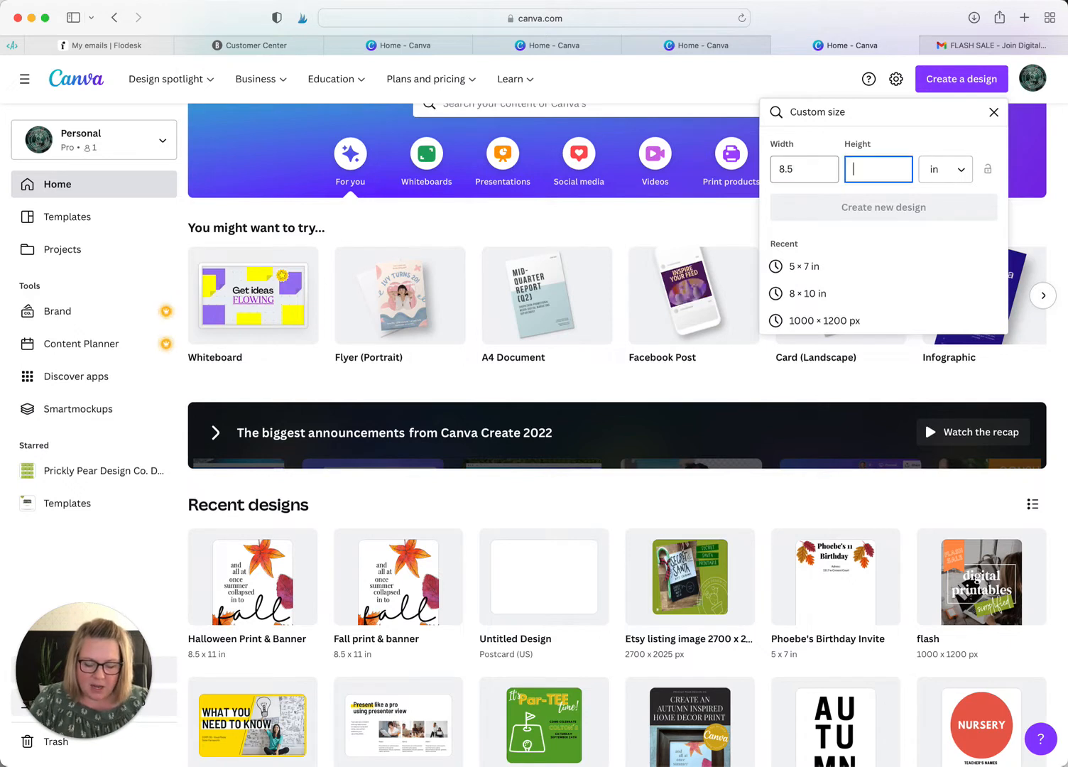
text(11)
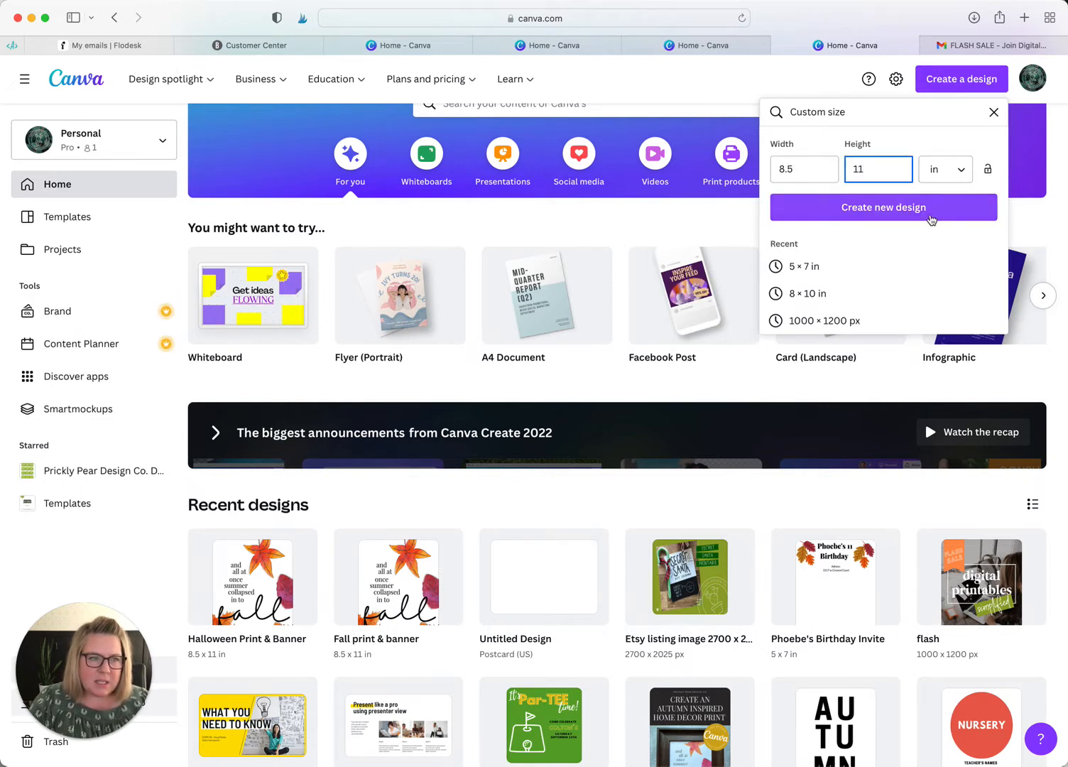
click(926, 216)
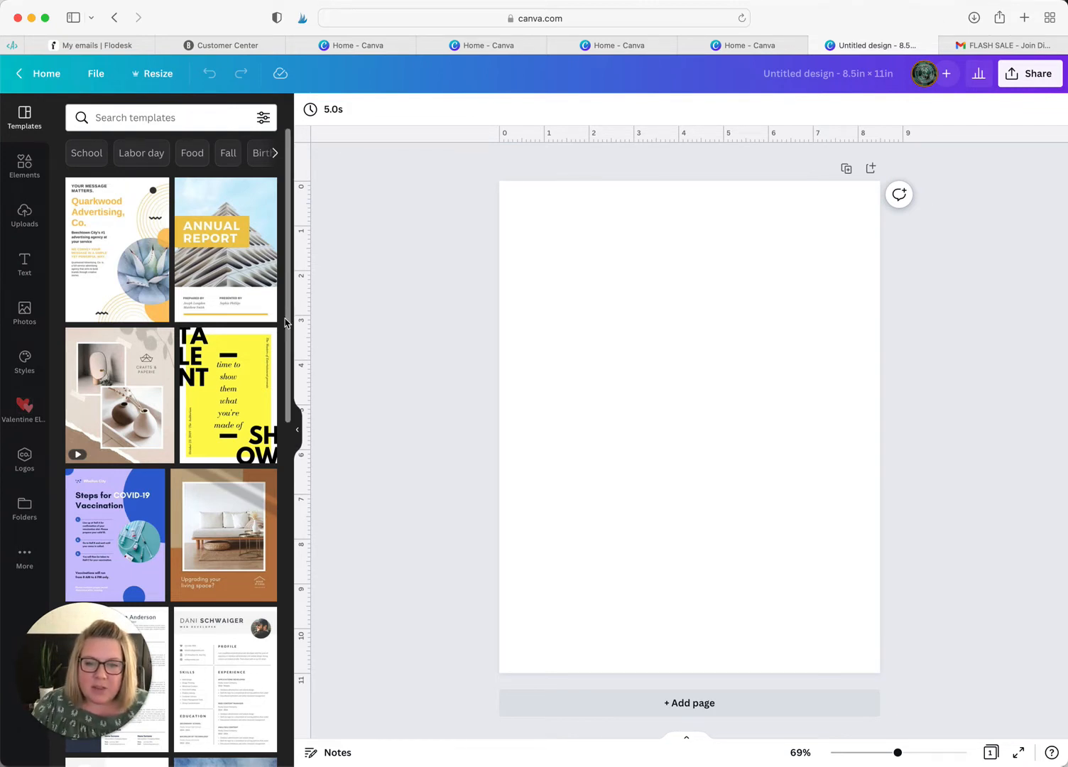
Step: Search the design elements for "fall leaves"
click(298, 431)
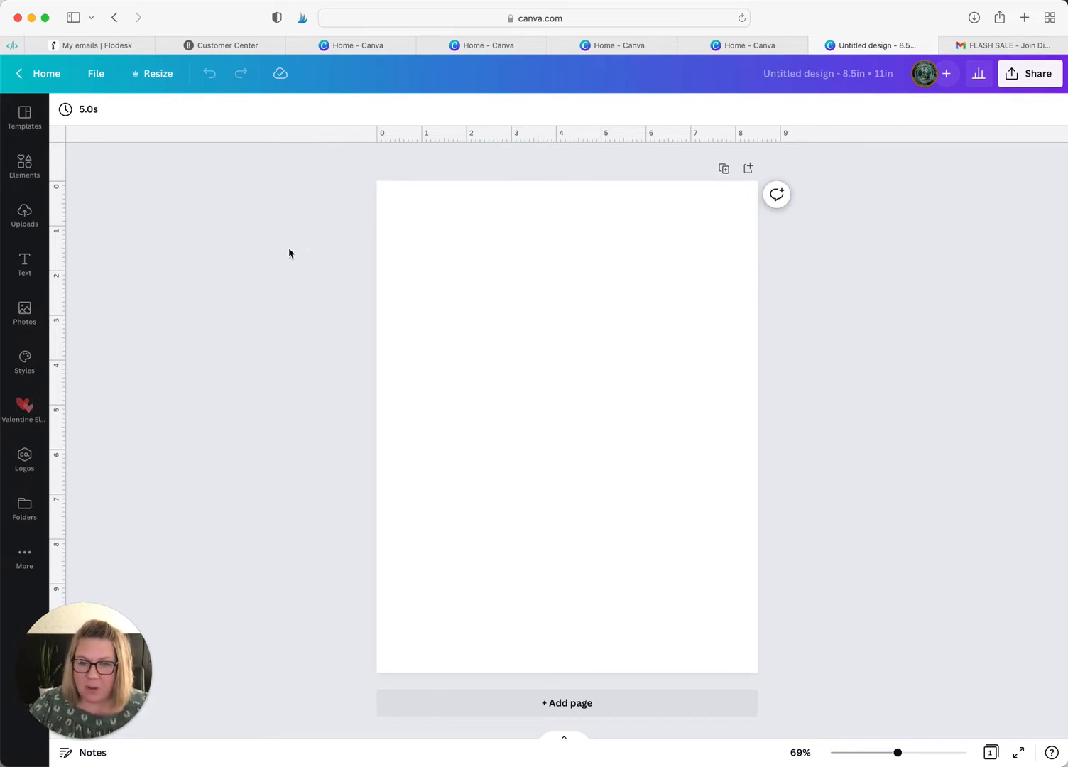
click(23, 167)
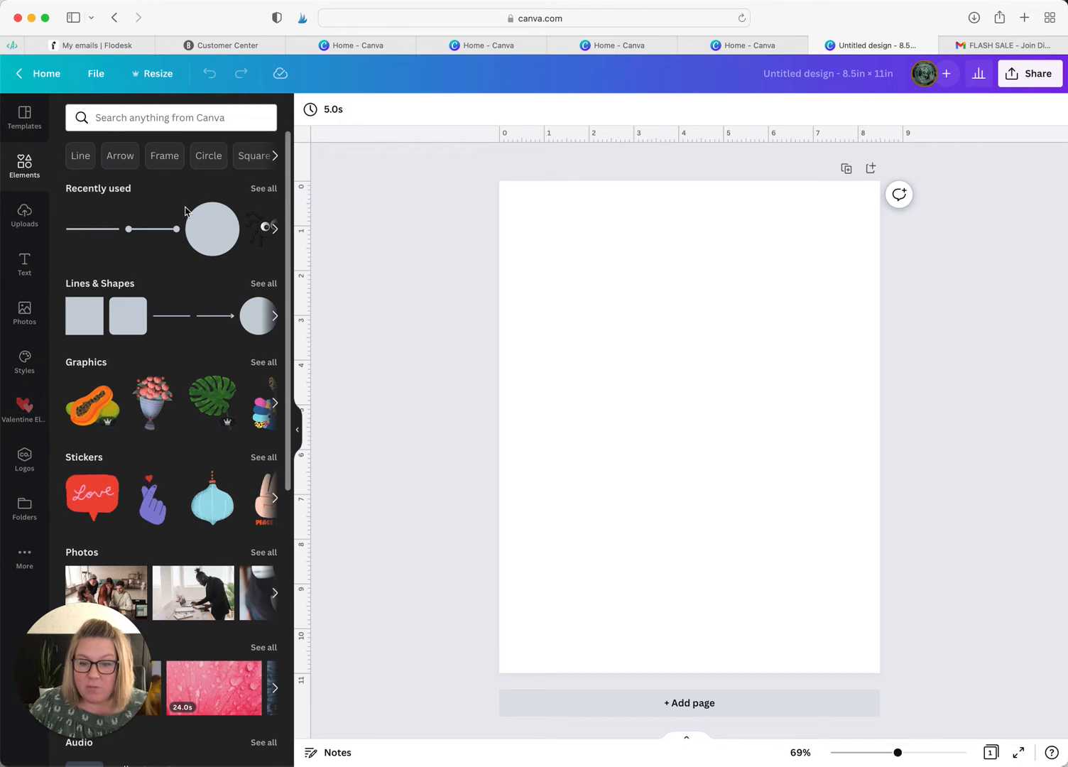
click(263, 188)
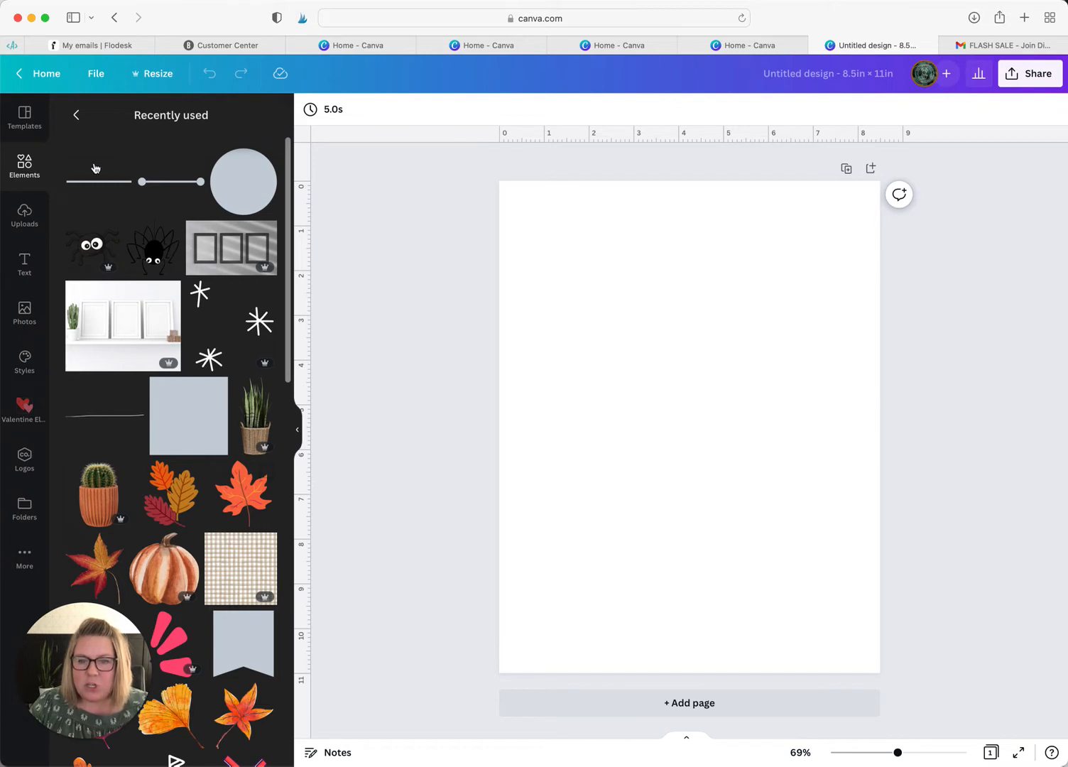
click(76, 117)
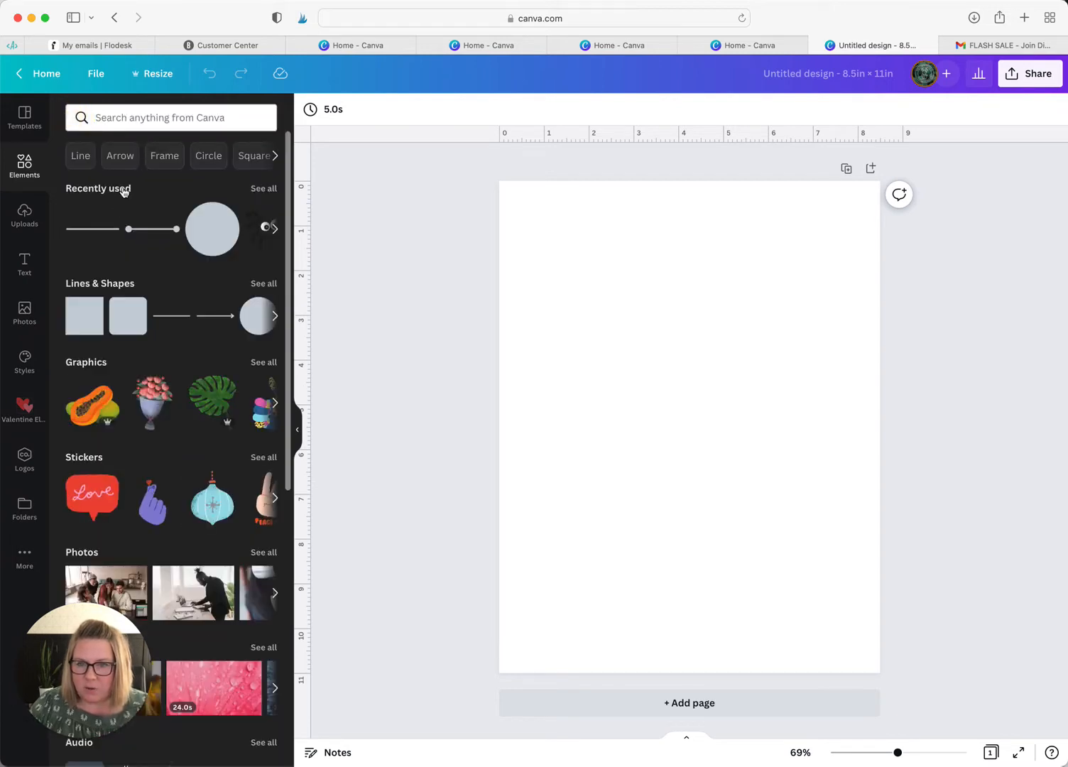
click(119, 120)
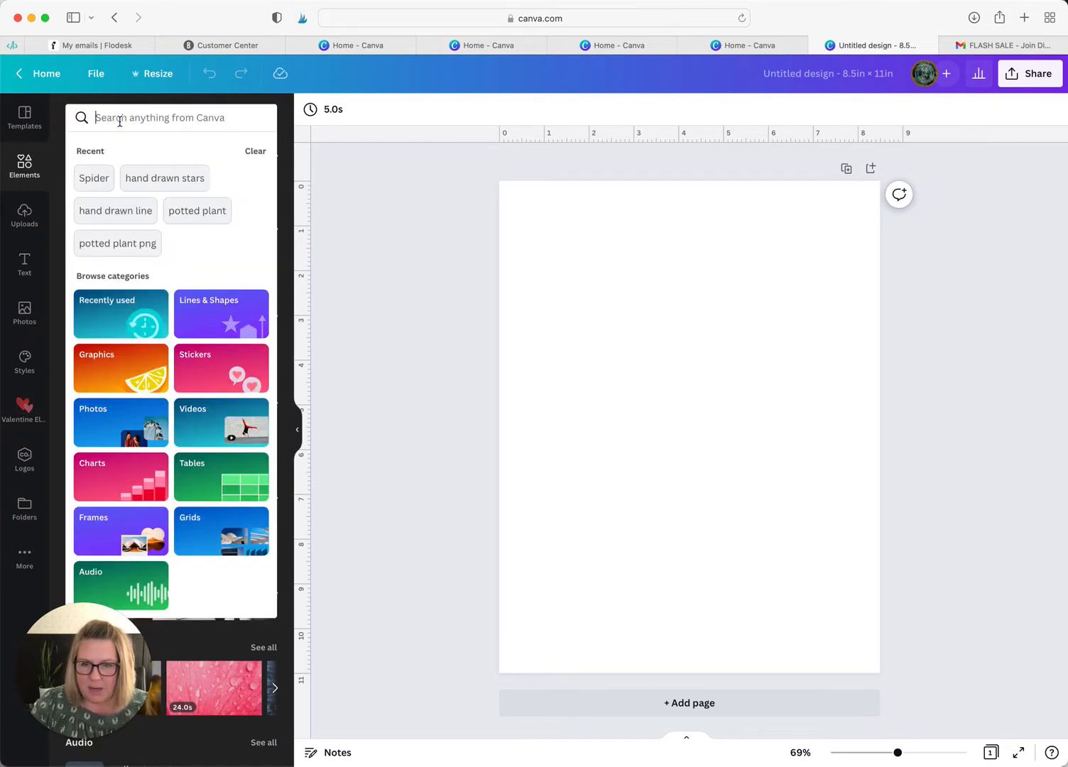
text(fall leaves)
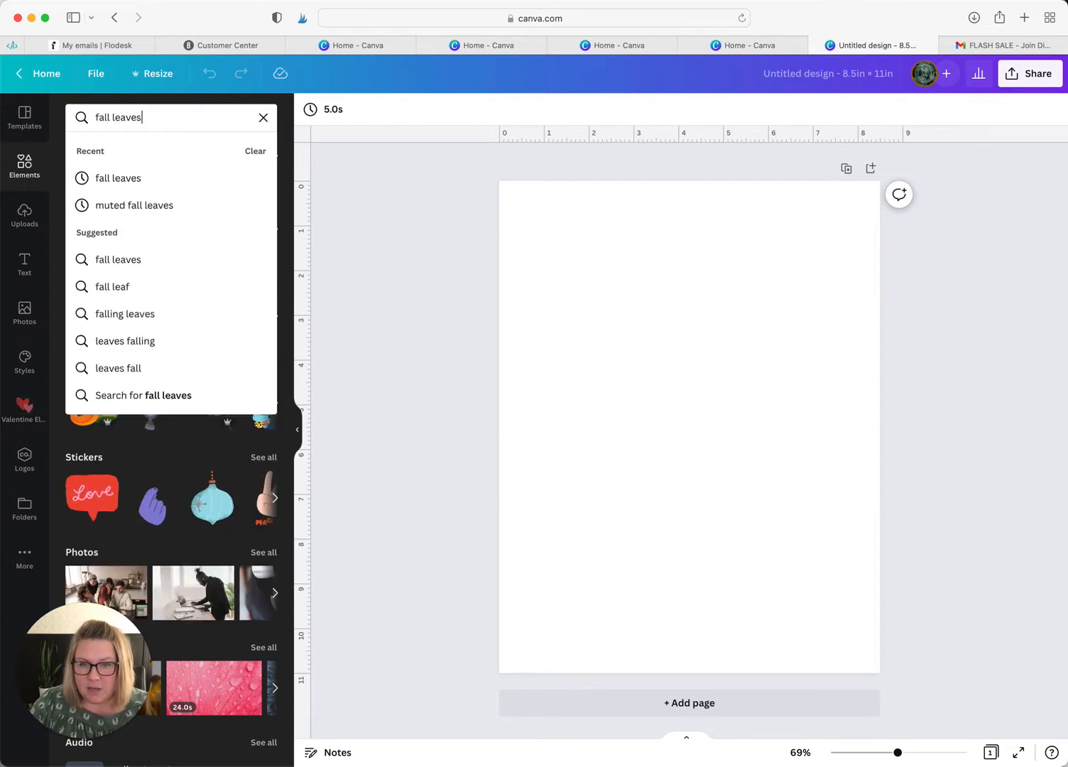
key(Return)
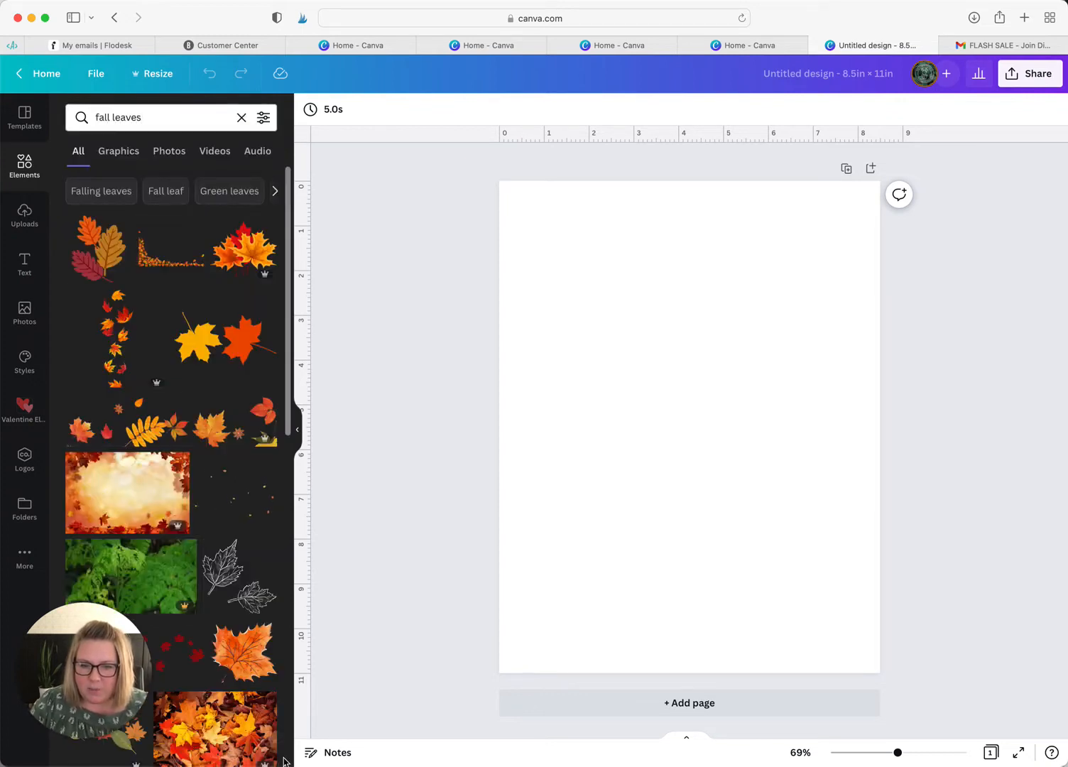
Step: Add the orange watercolor maple leaf to the page and align it with the page's upper-left corner
scroll(189, 392, down, 2)
scroll(189, 392, down, 10)
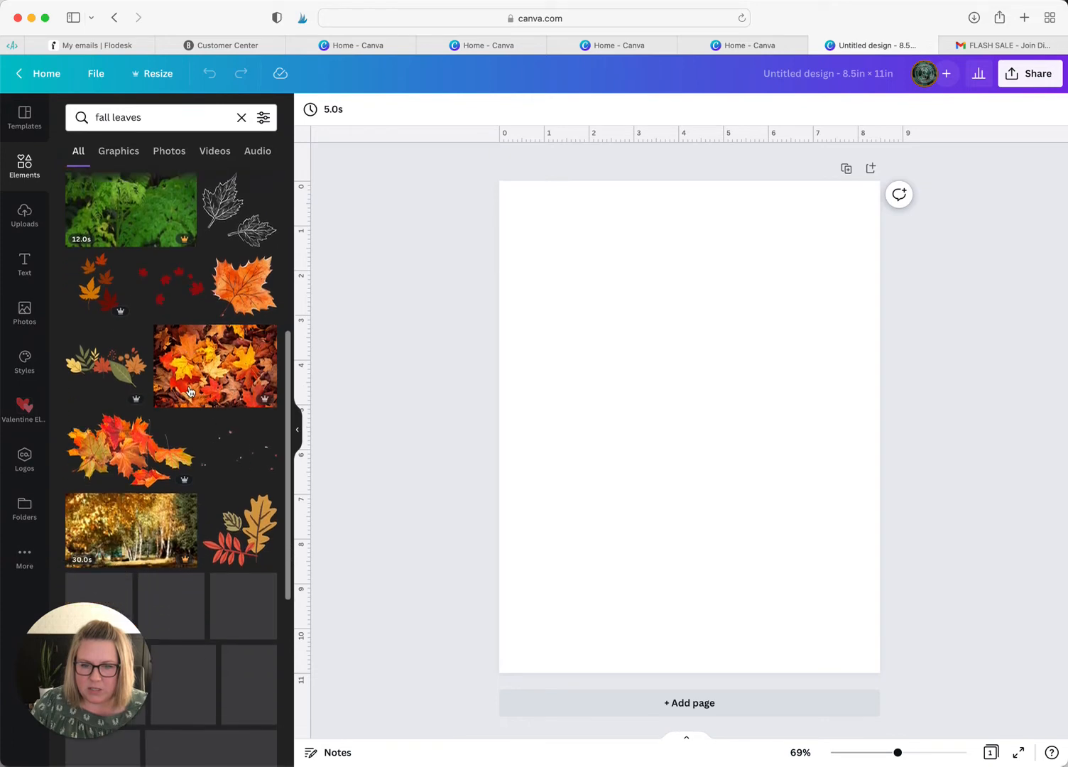
click(246, 297)
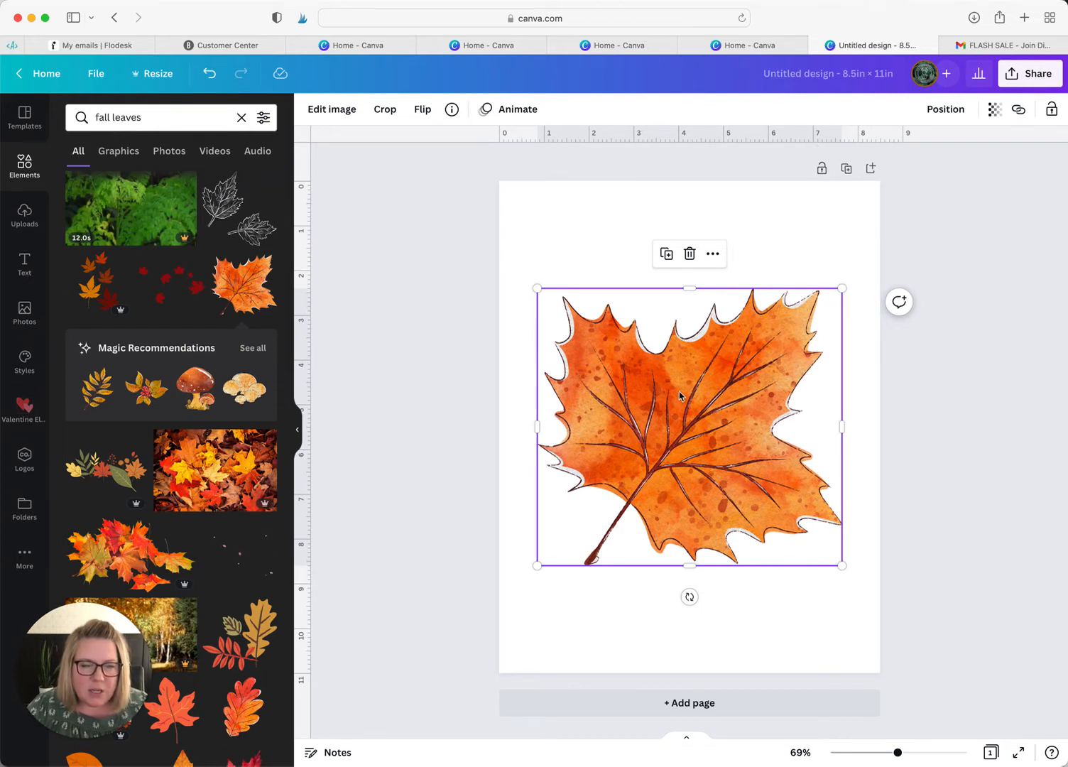
drag(695, 402, 658, 295)
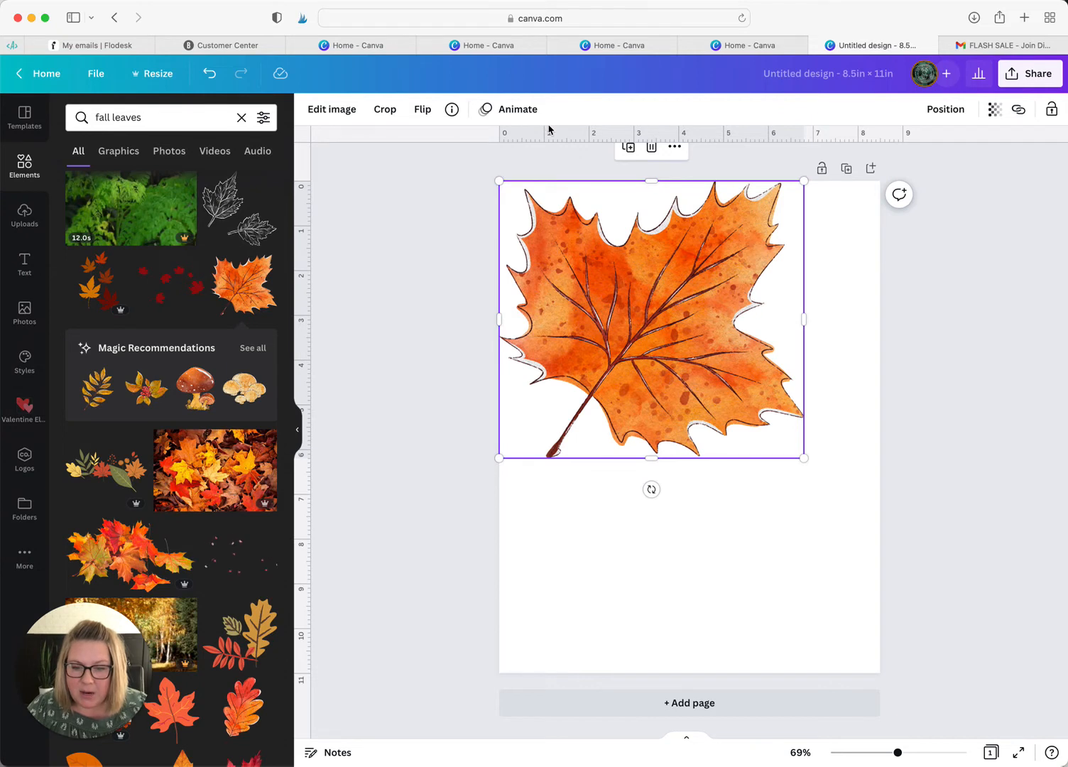
Step: Turn the rulers and guides off and back on
click(101, 77)
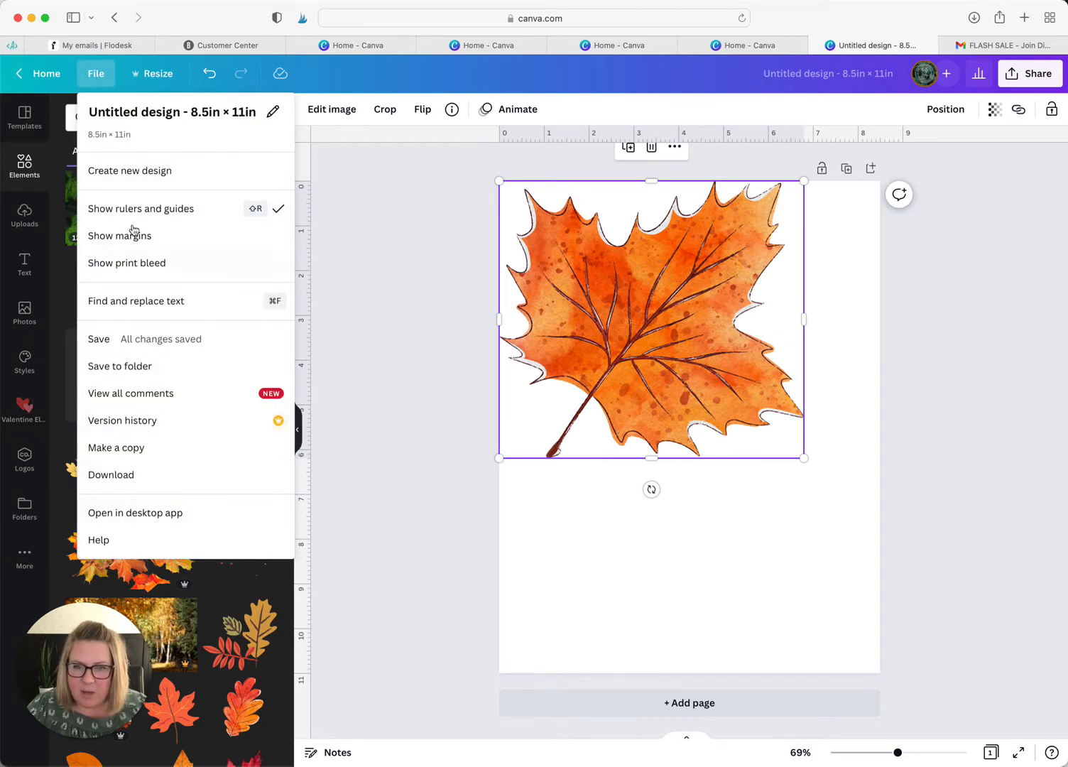
click(174, 213)
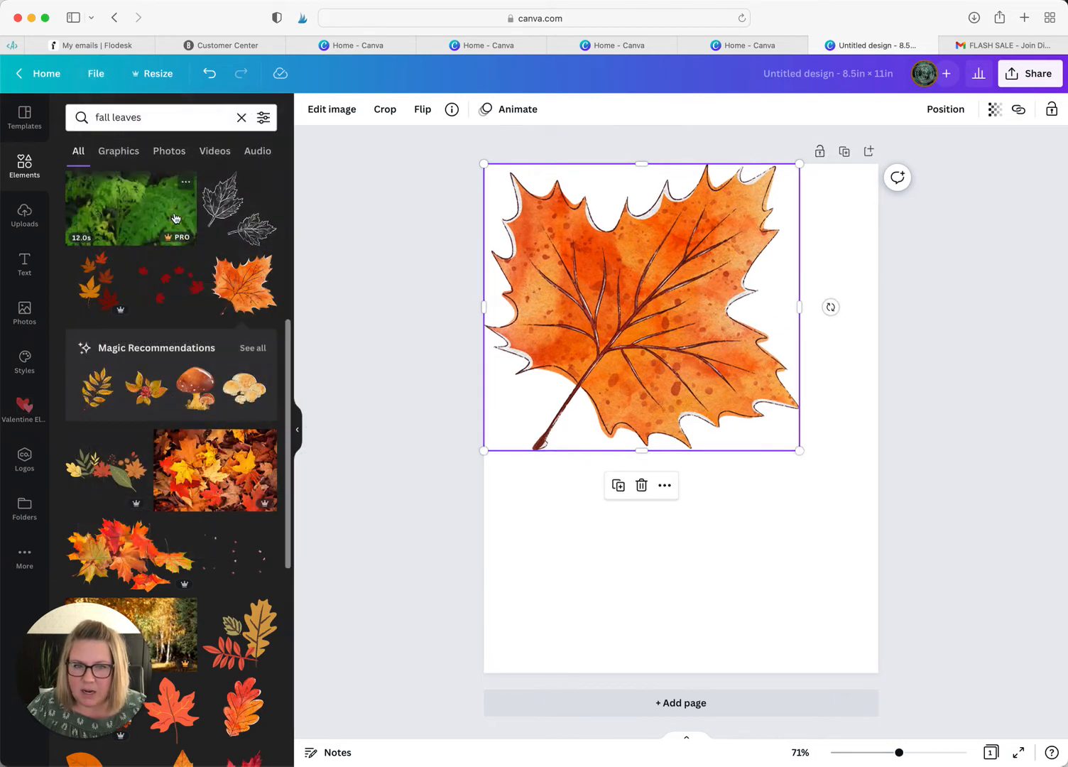
click(96, 75)
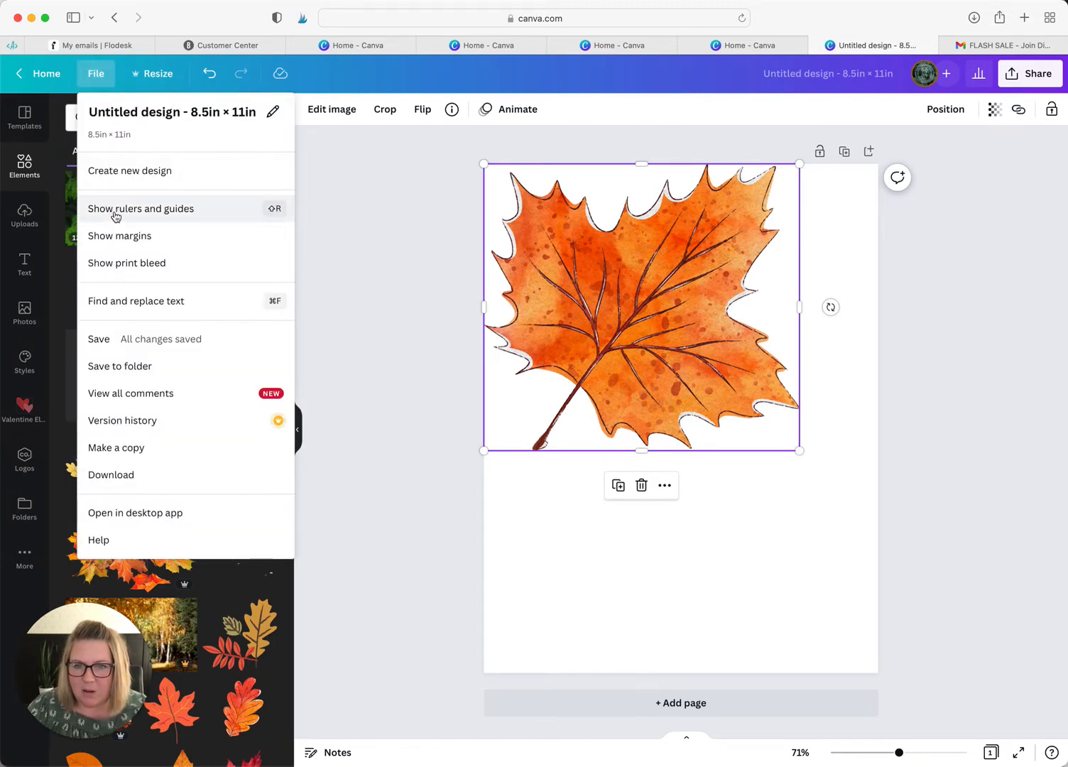
click(116, 213)
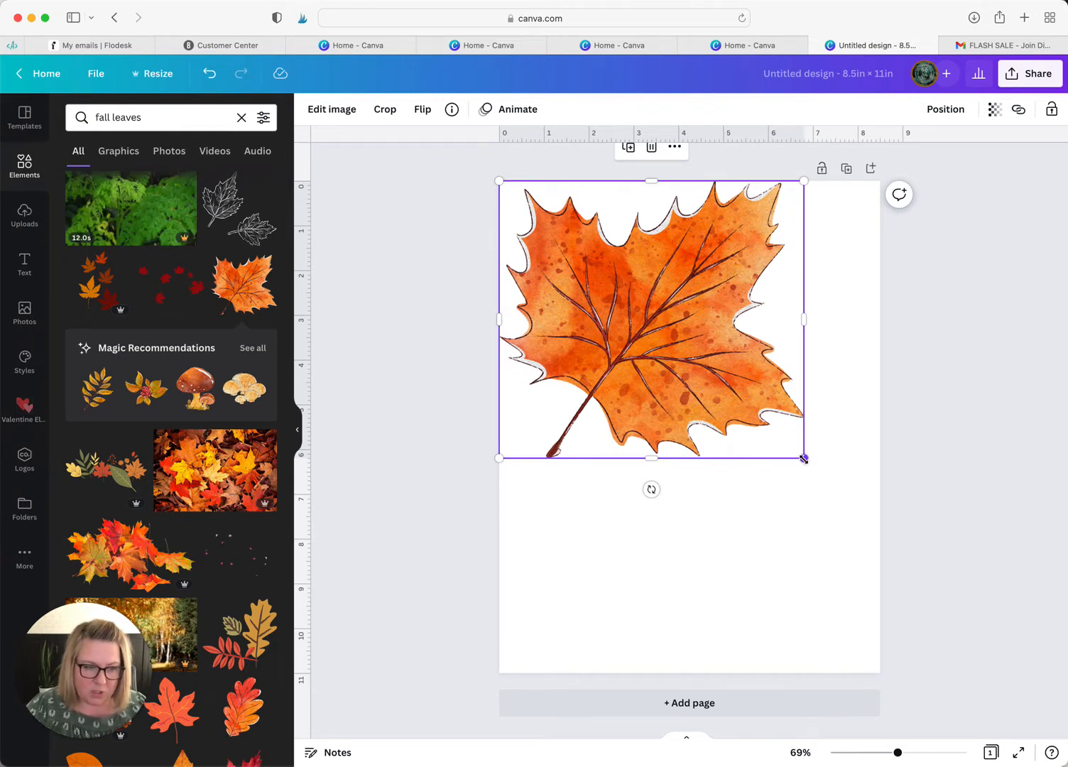
Step: Shrink the maple leaf to about 4.7 in wide and move it about 0.5 in from the page's left edge and 0.9 in from its top
drag(803, 459, 680, 406)
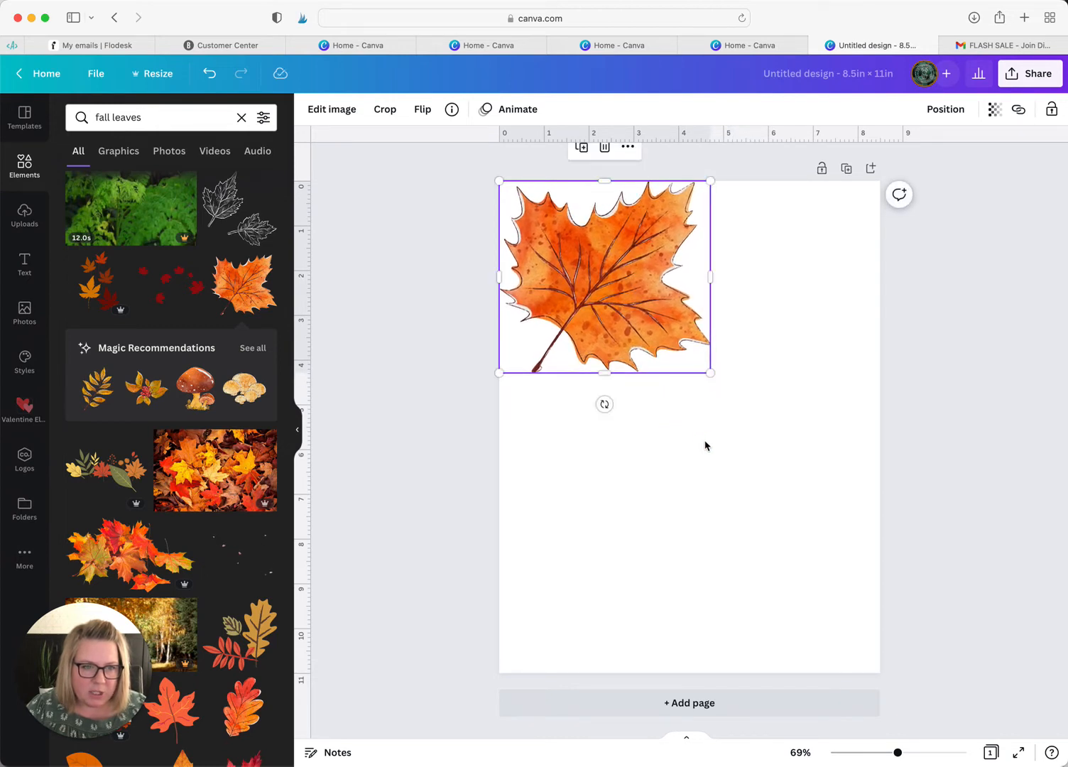
drag(640, 316, 667, 378)
click(776, 561)
click(665, 384)
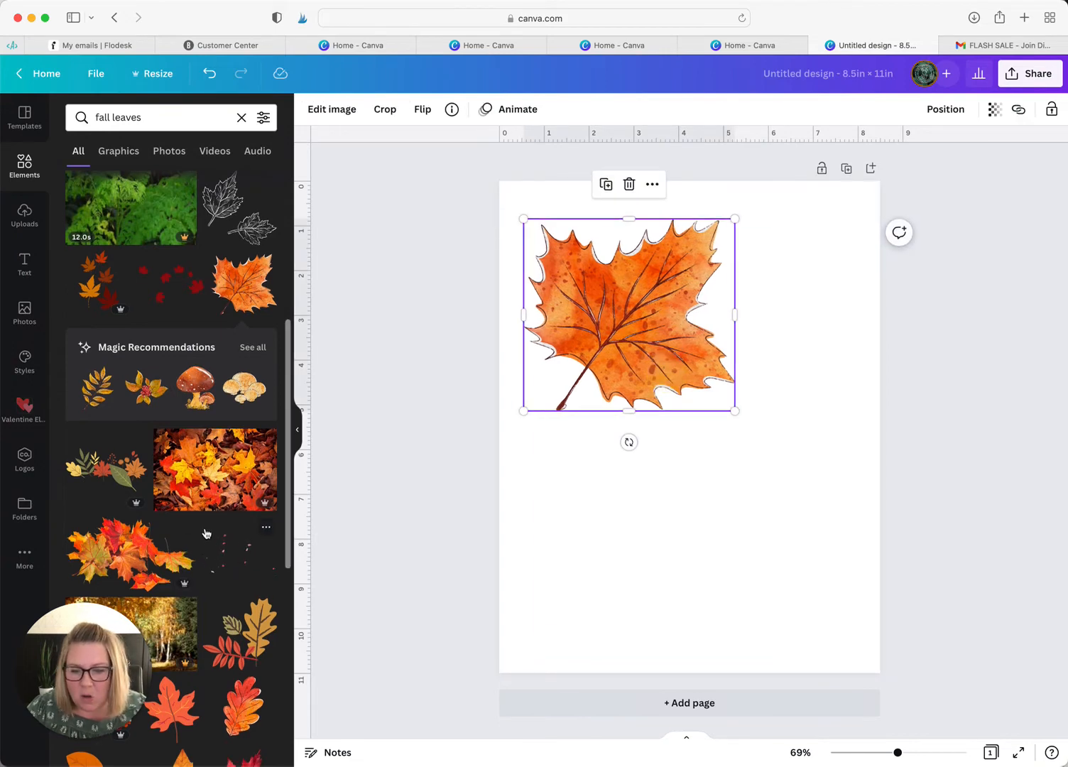
Step: Add the red-orange watercolor oak leaf, align it with the page's upper-left corner and shrink it to about 4.7 in wide
scroll(206, 533, down, 5)
click(242, 476)
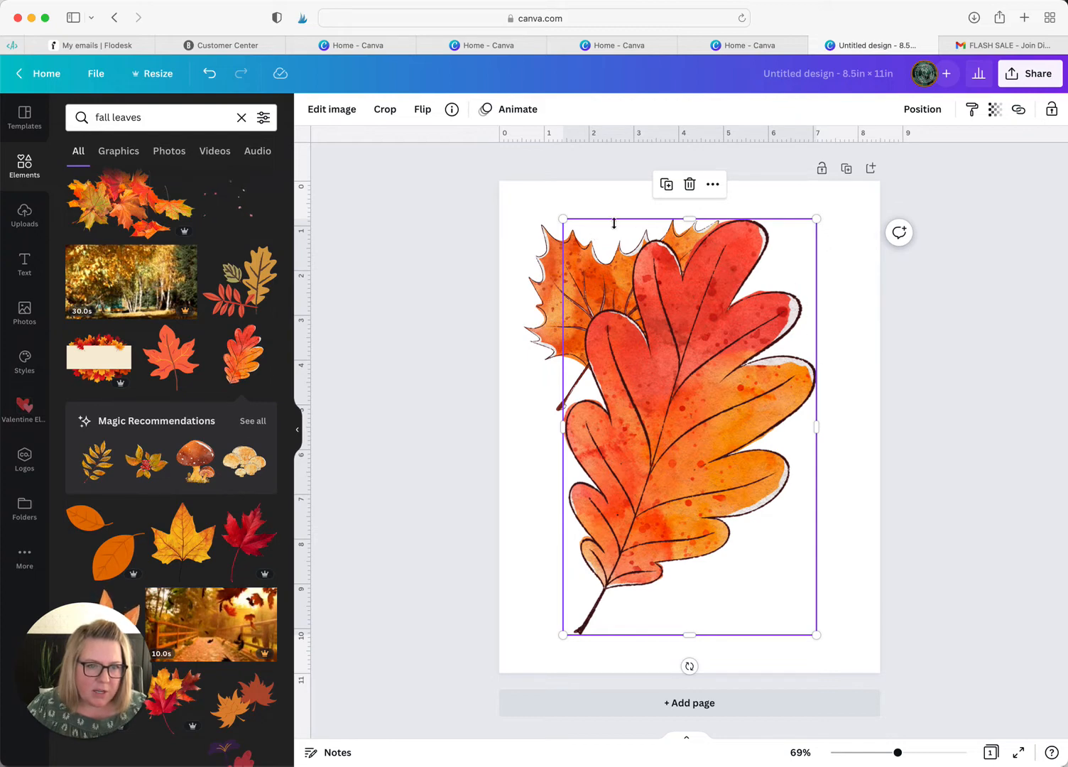
drag(721, 370, 655, 331)
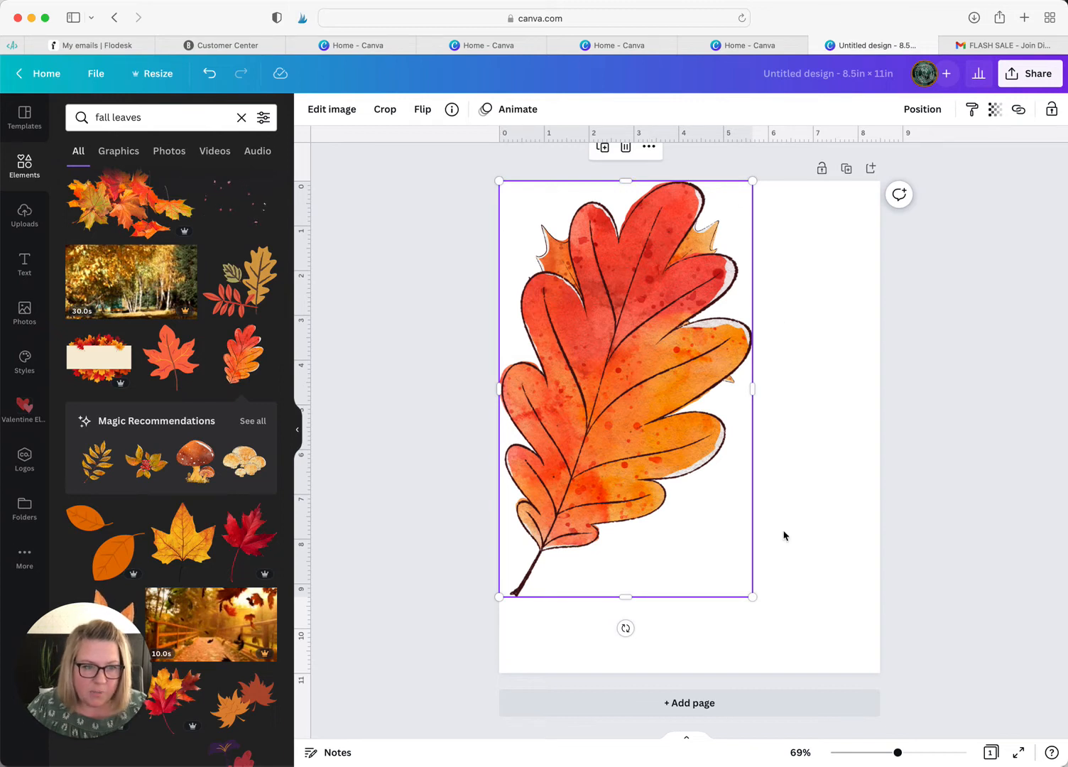
drag(753, 597, 677, 546)
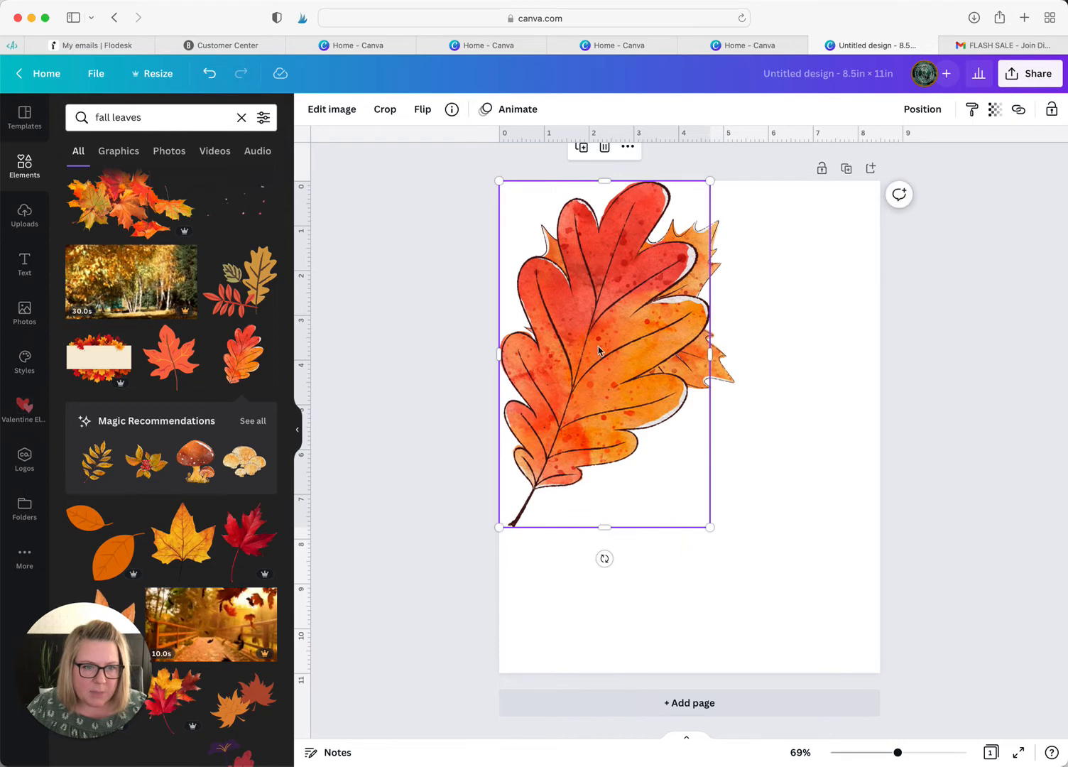
Step: Move the oak leaf to the page's lower-right area and shrink it to about 4 in wide, below the maple leaf
drag(587, 342, 744, 485)
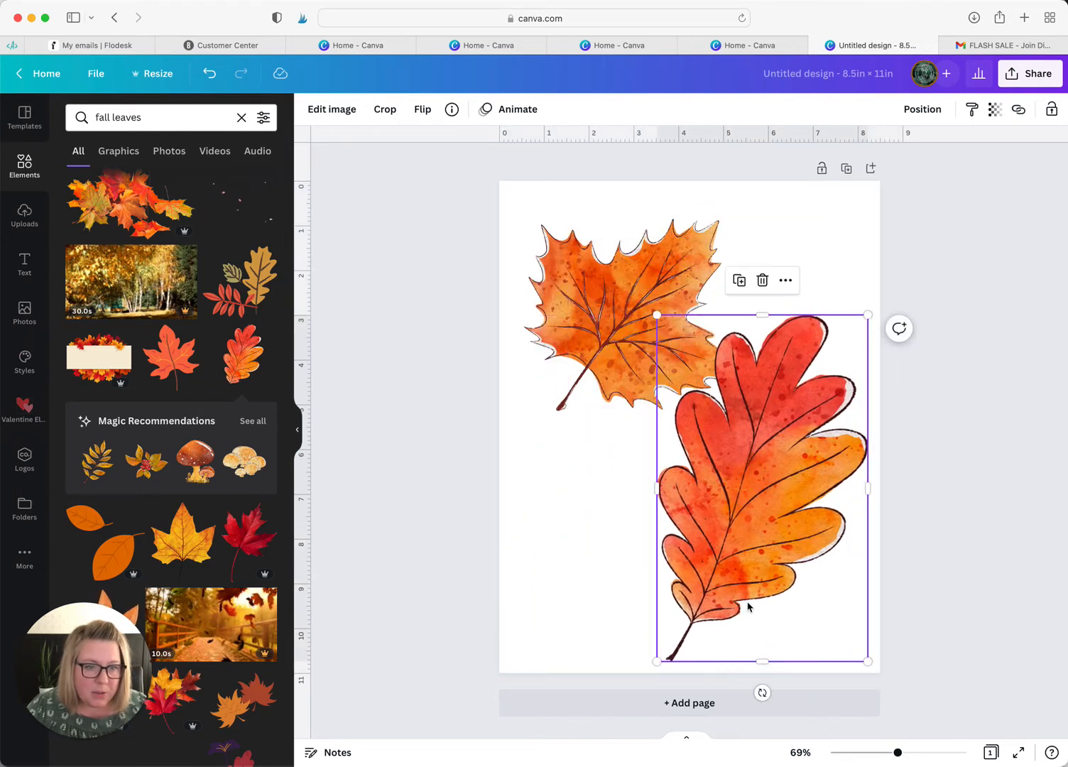
drag(868, 314, 831, 364)
drag(787, 472, 806, 470)
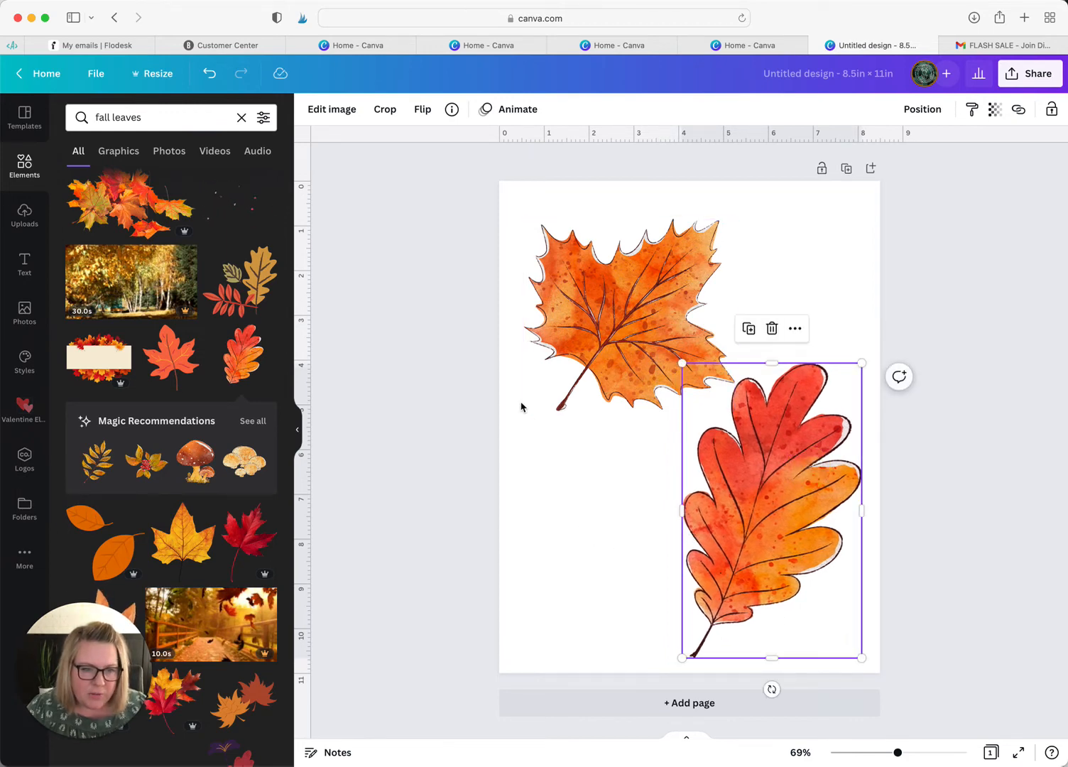
Step: Add a second page and place the burgundy multi-leaf branch from the oak leaf's recommended graphics on it
click(724, 715)
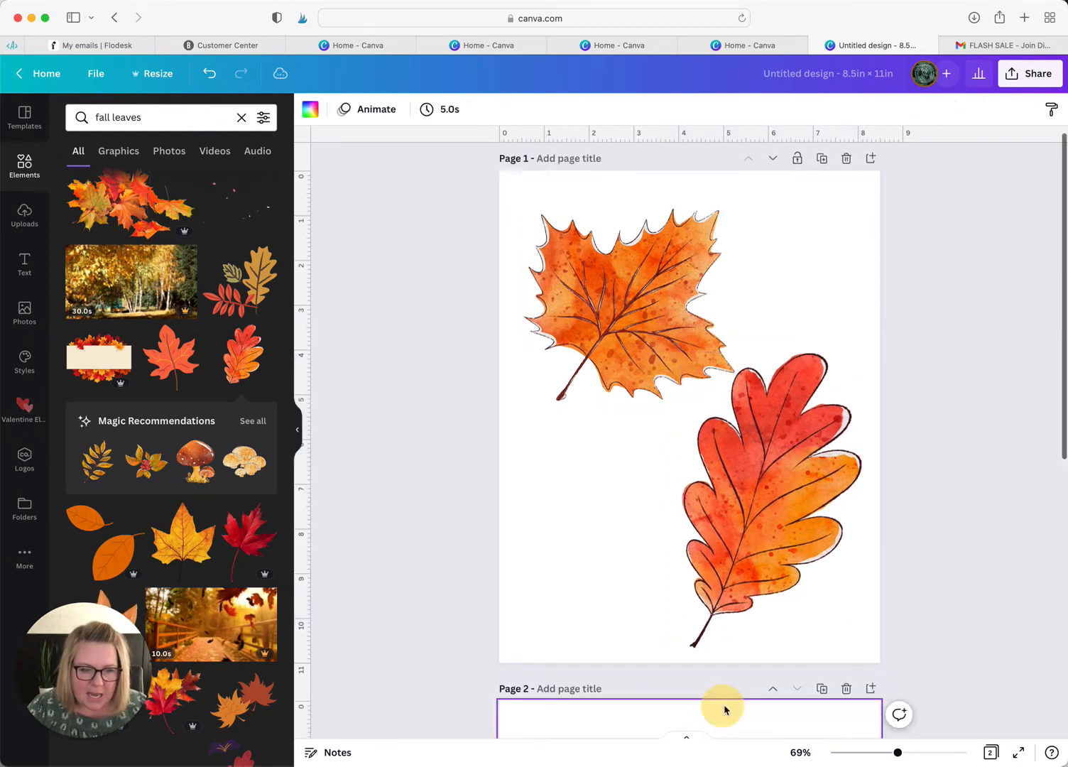
scroll(199, 596, down, 3)
scroll(198, 595, down, 5)
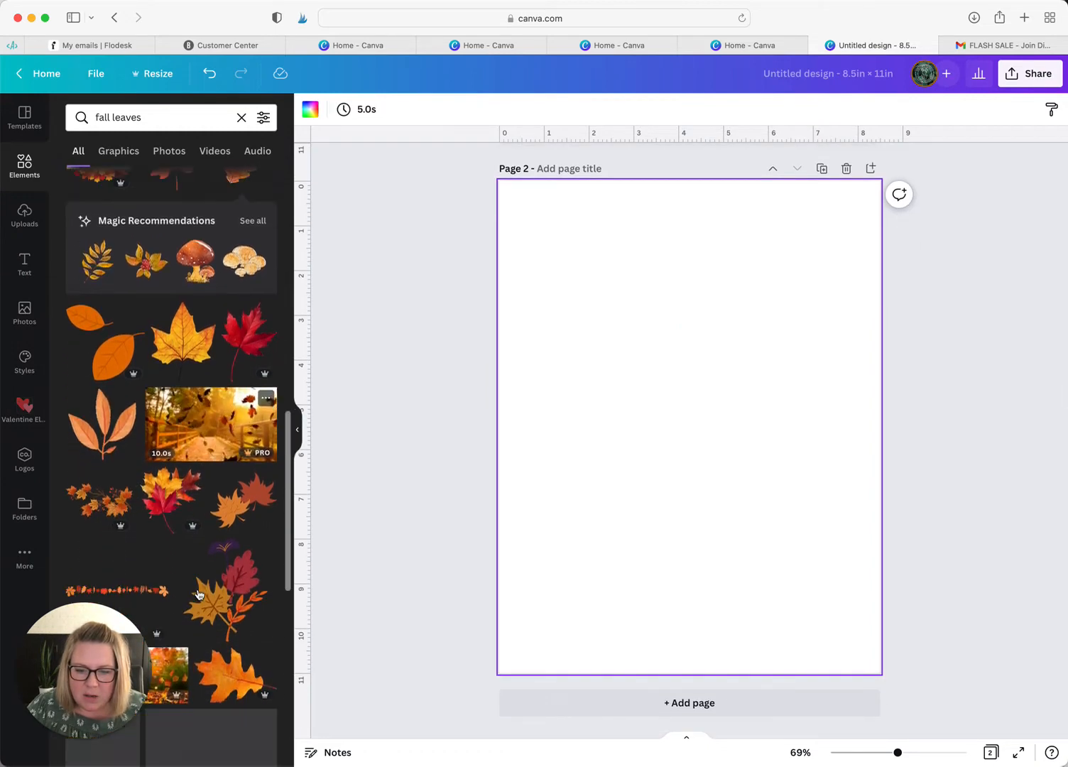
scroll(199, 595, up, 5)
scroll(198, 594, up, 3)
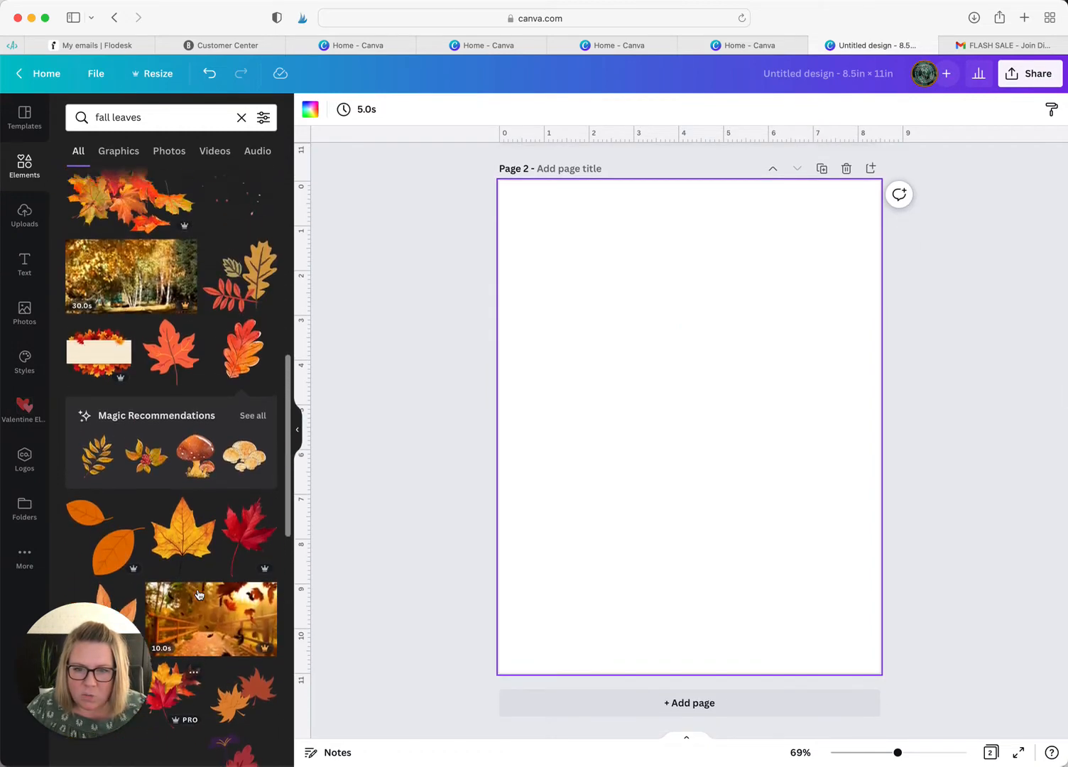
click(250, 446)
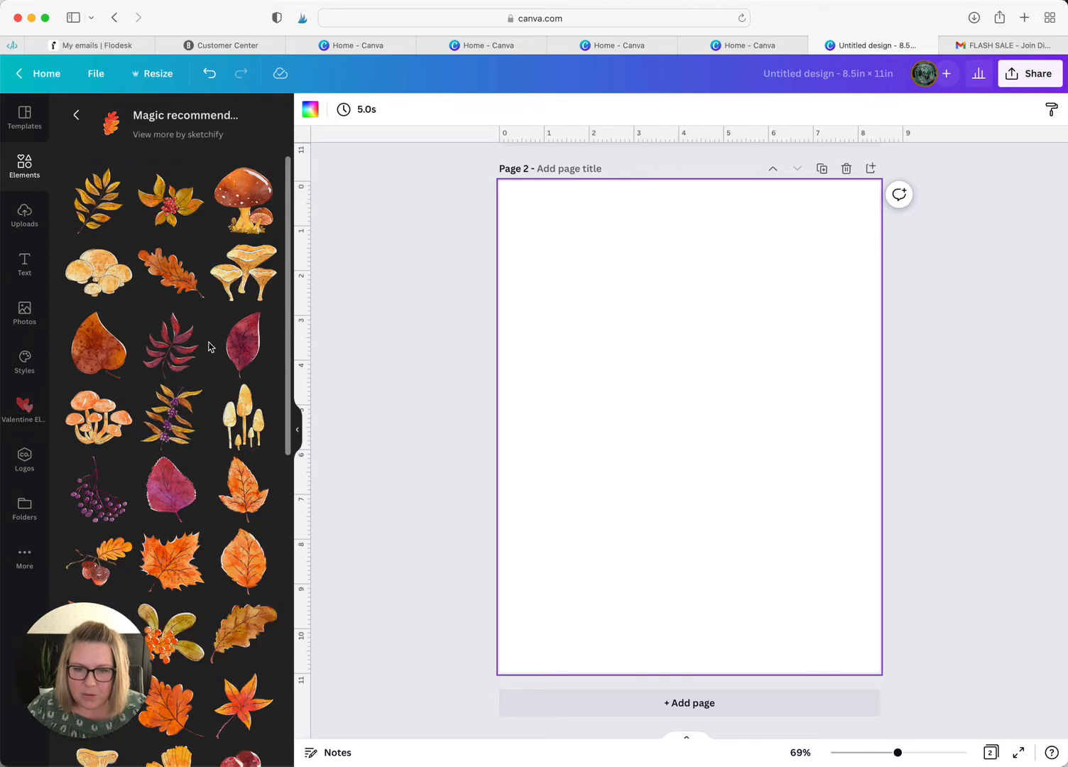
click(182, 362)
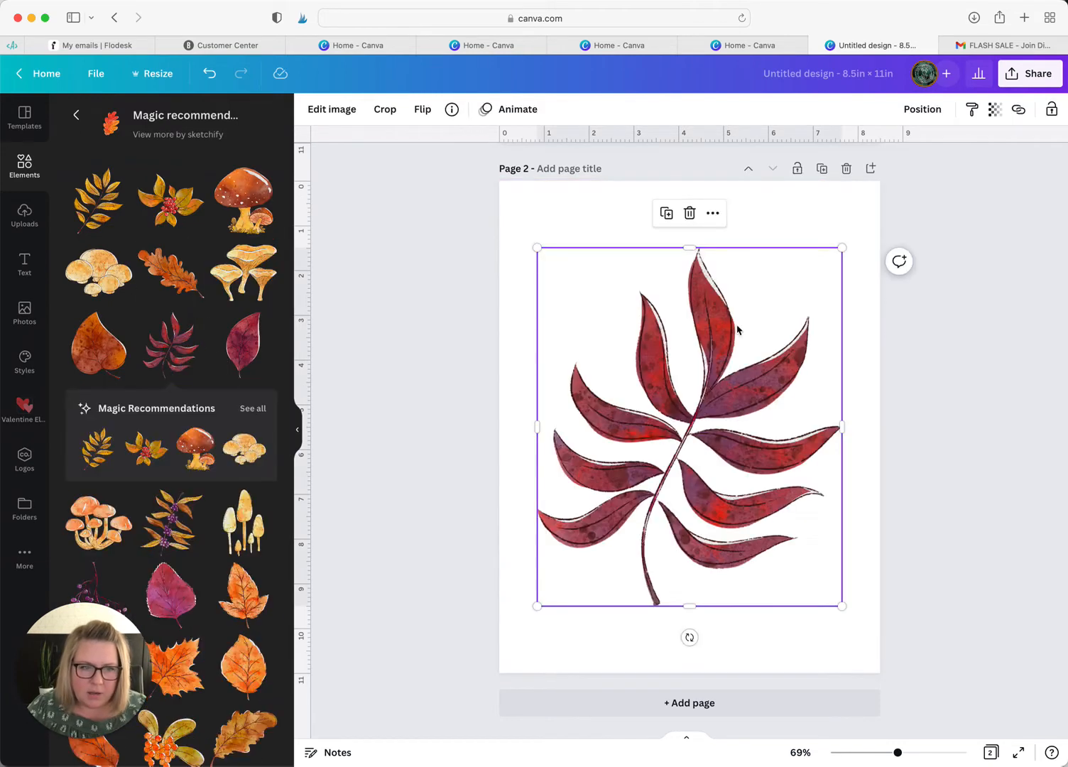
Step: Shrink the burgundy branch to about 4.8 in wide and position it about 0.6 in from page 2's left and top edges
drag(707, 351, 670, 267)
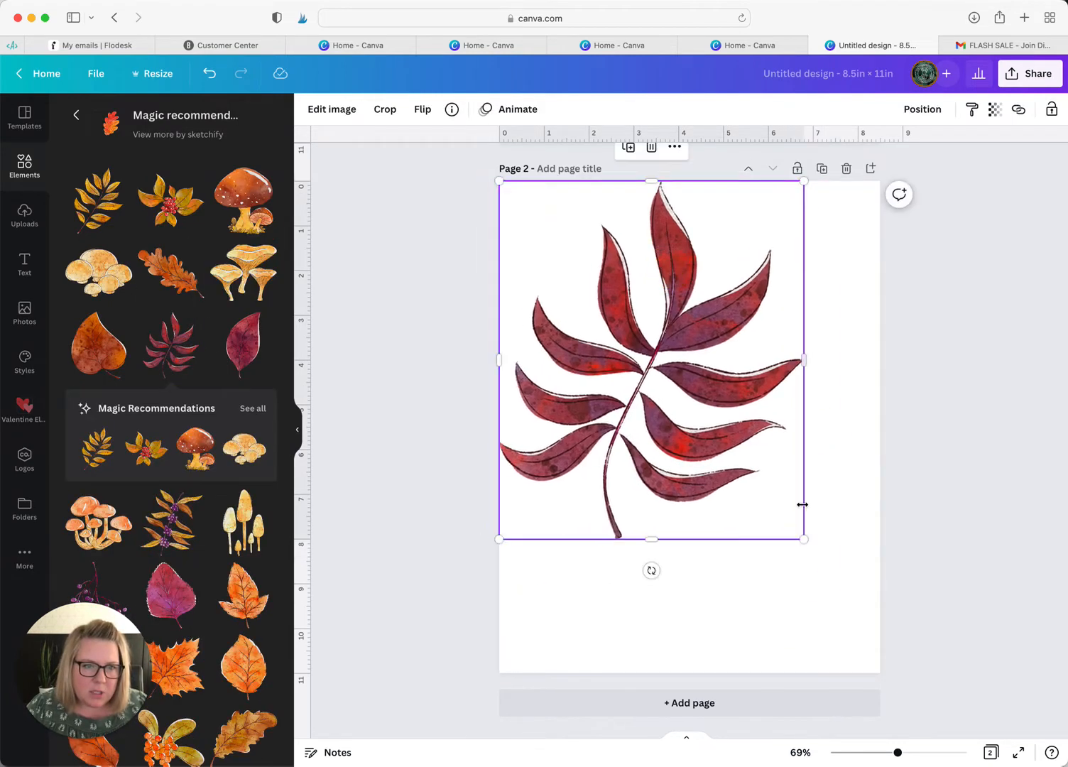
drag(804, 539, 699, 455)
drag(620, 302, 646, 330)
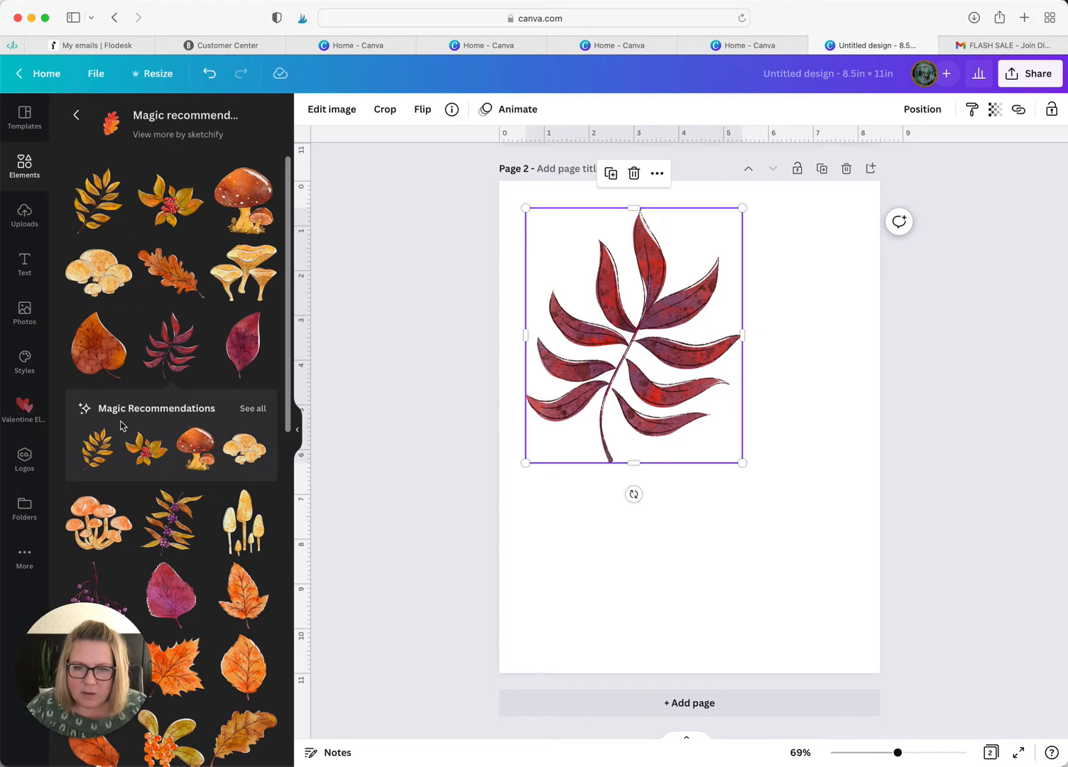
Step: Add the rounded orange-brown leaf, shrink it to about 4.7 in wide and move it to page 2's lower-right area
click(99, 346)
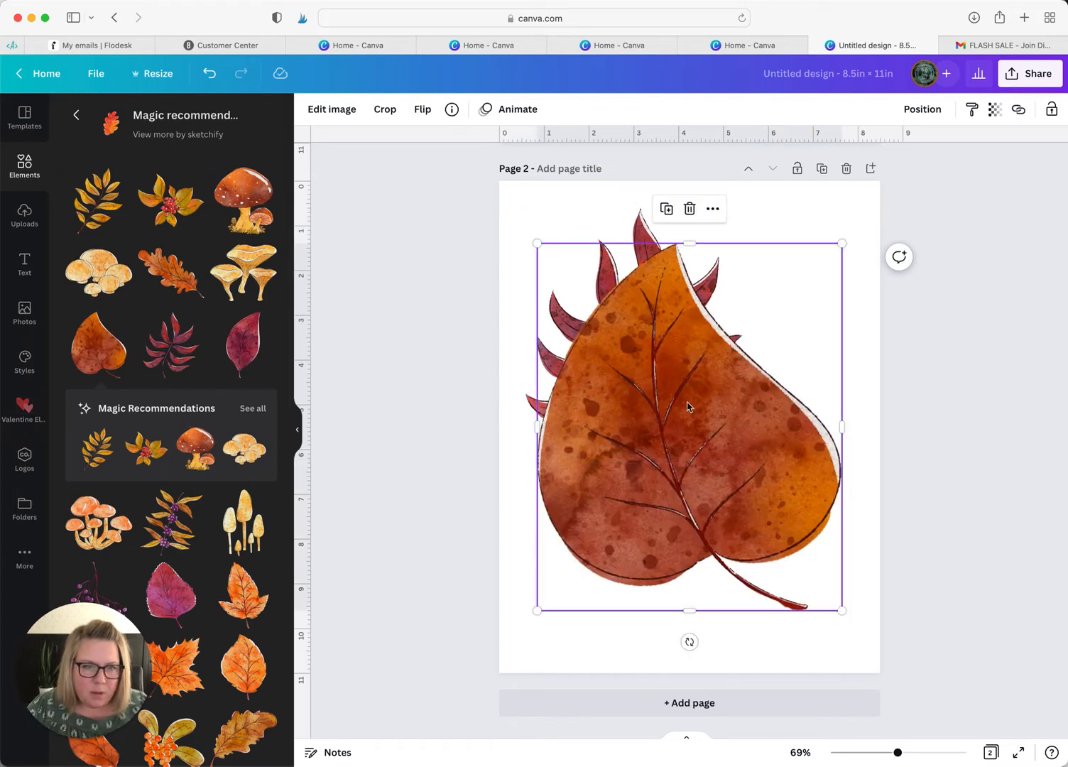
drag(688, 406, 655, 348)
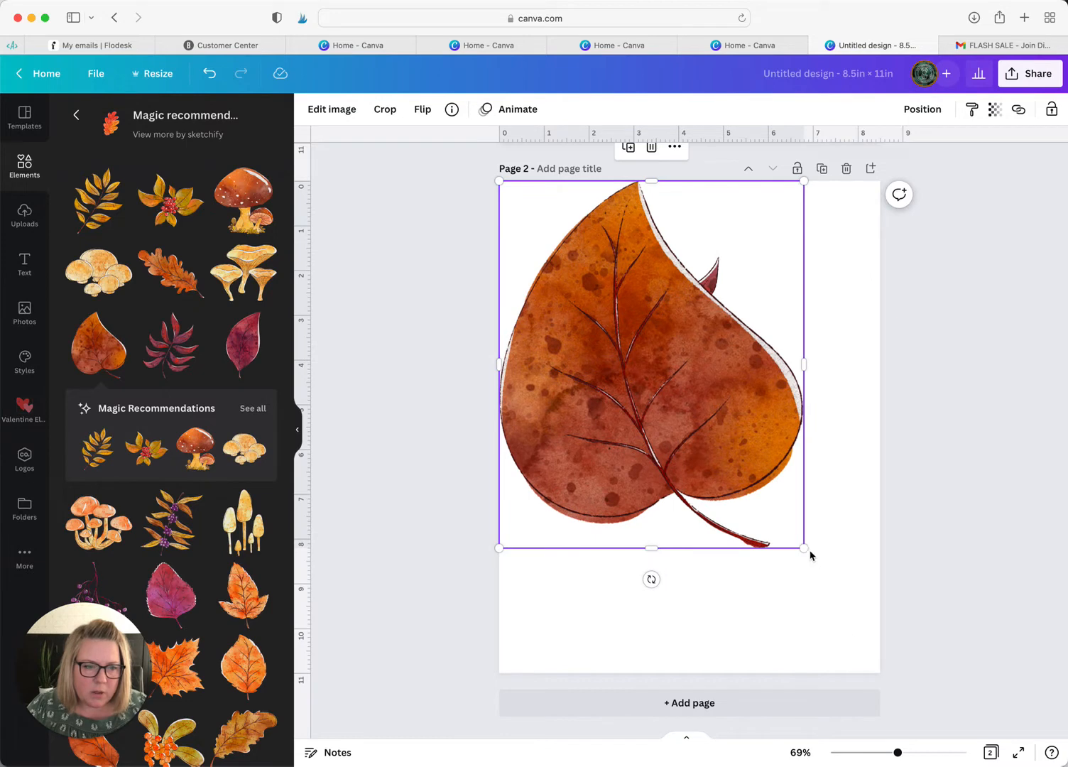
drag(804, 548, 672, 473)
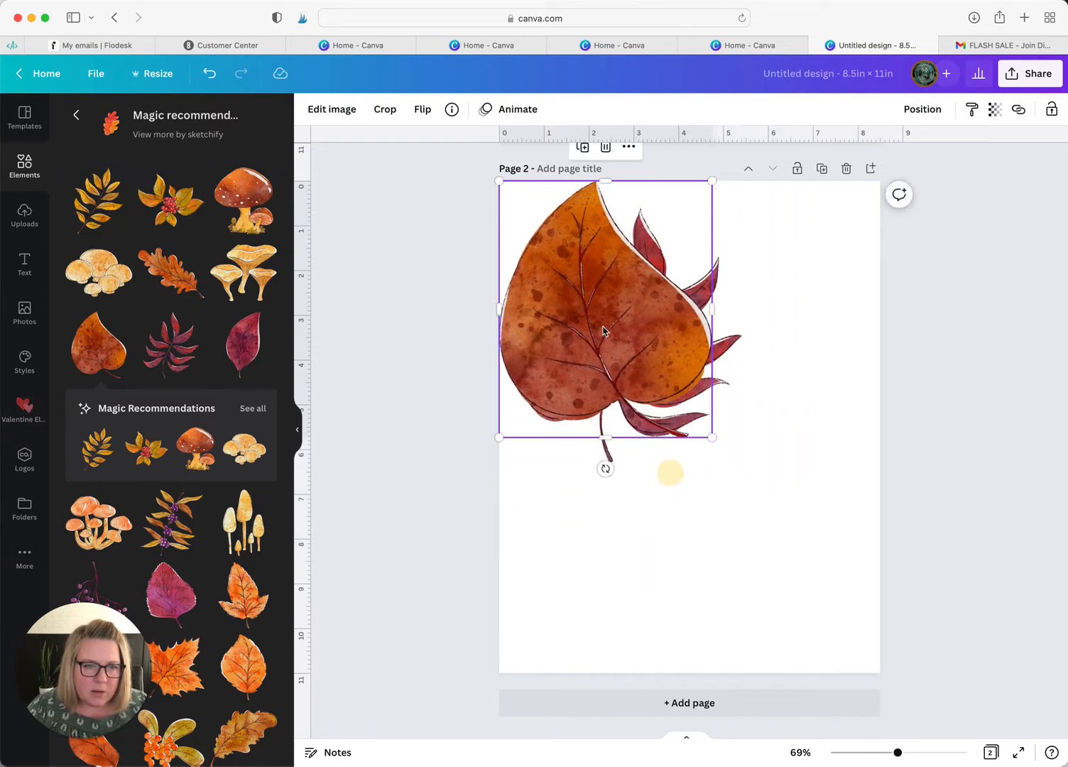
drag(600, 324, 766, 549)
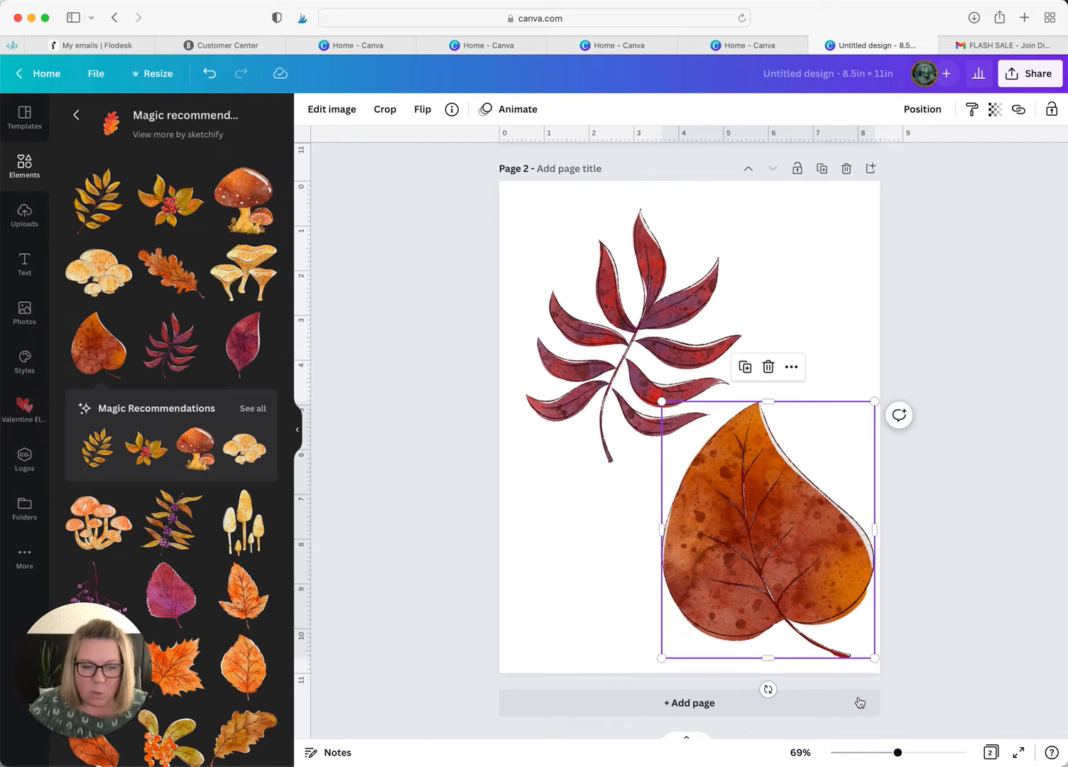
Step: Add a third page, clear the fall leaves search and open the full collection of frames
click(738, 708)
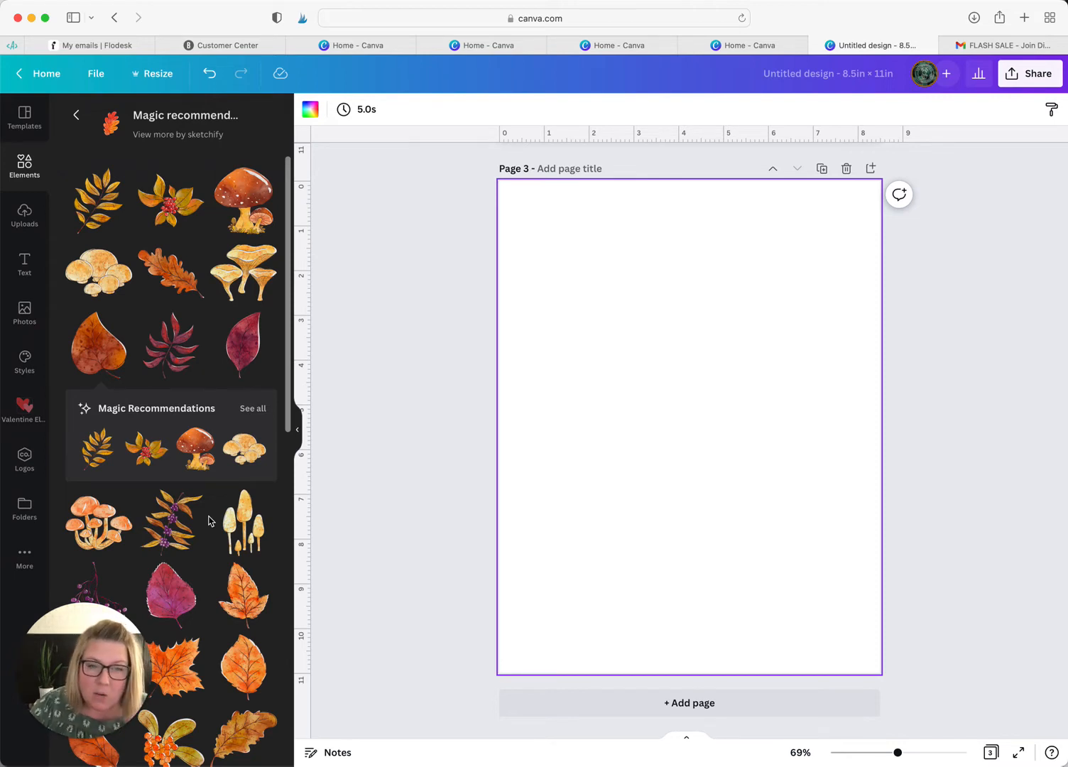
scroll(83, 477, down, 1)
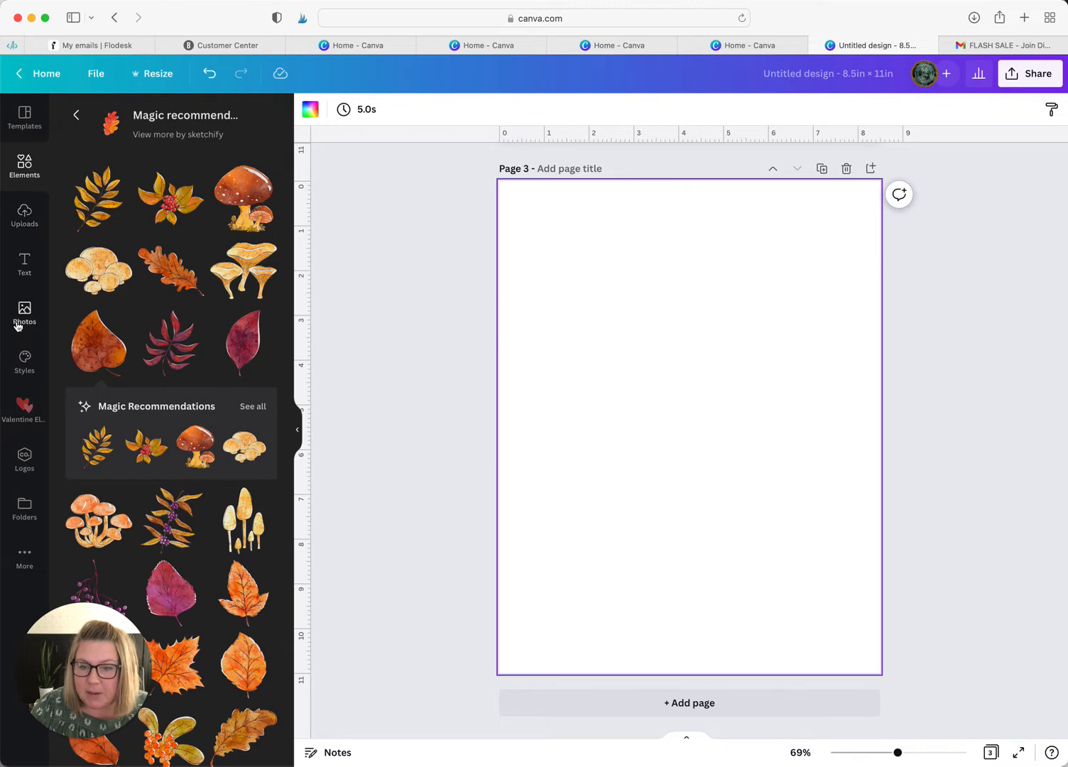
click(77, 115)
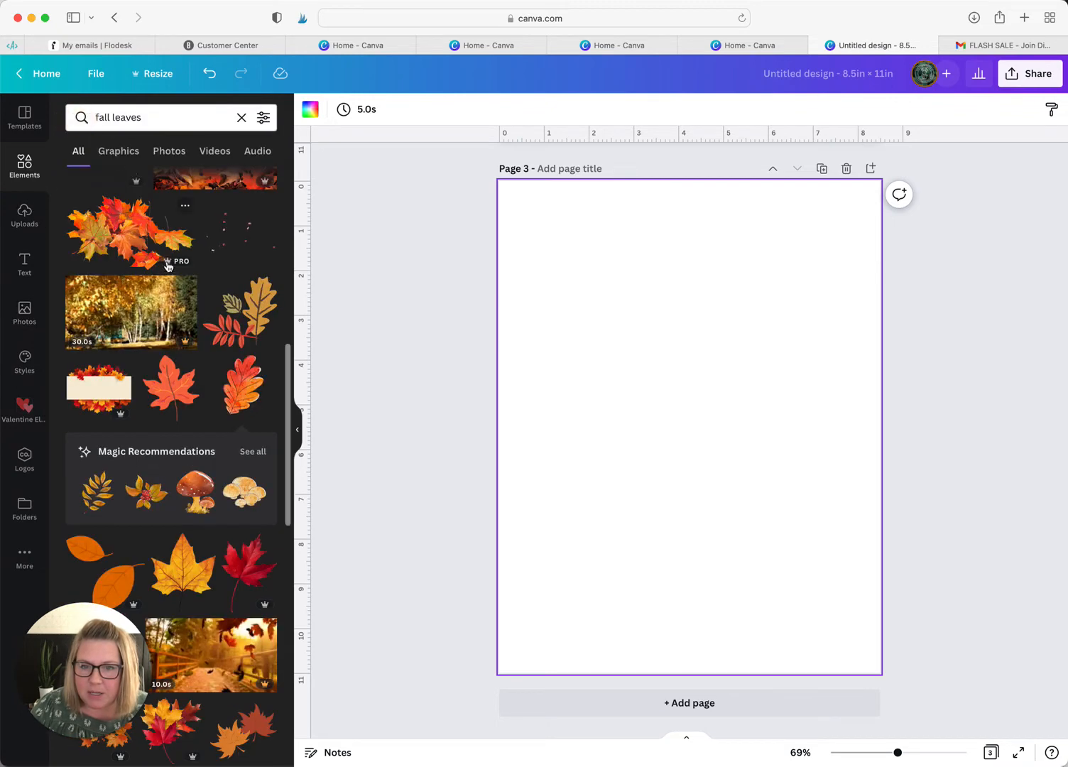
click(241, 117)
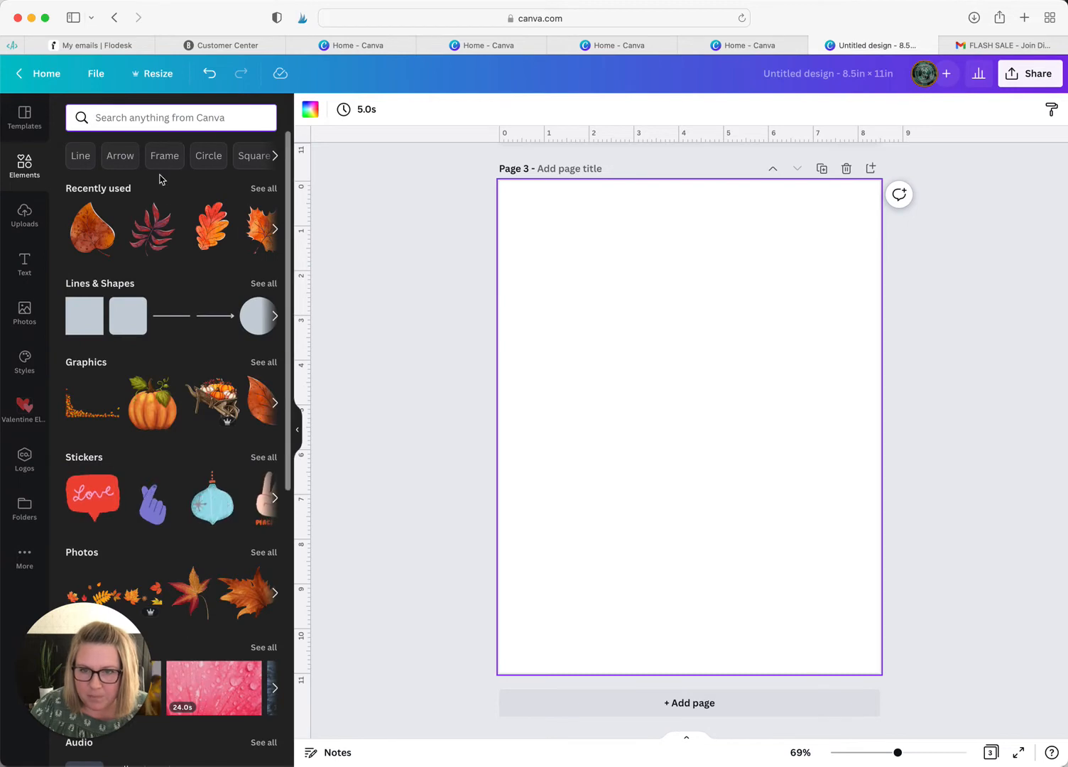
scroll(162, 404, down, 2)
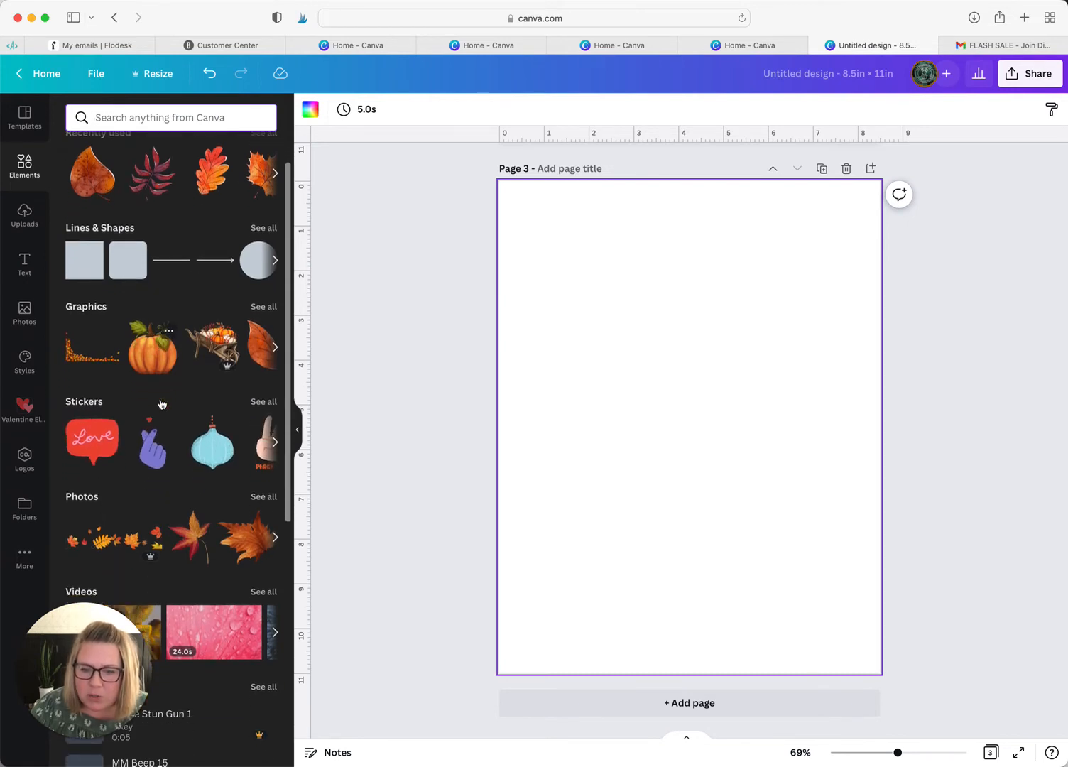
scroll(162, 404, down, 8)
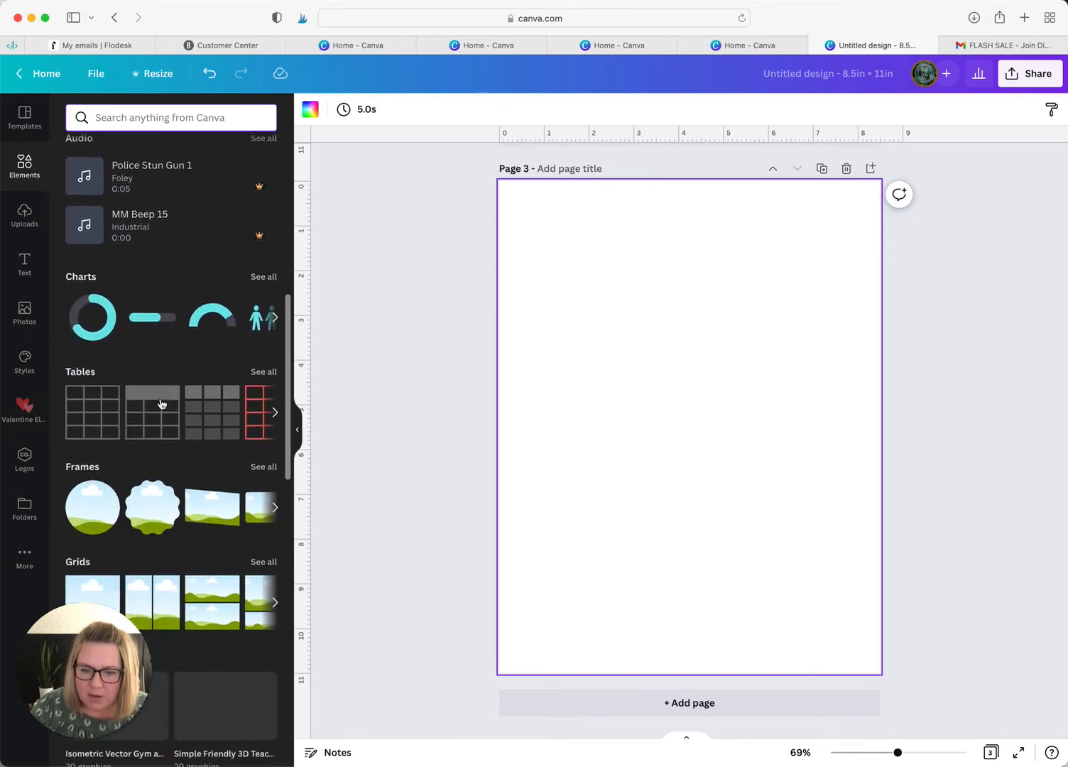
scroll(162, 405, down, 4)
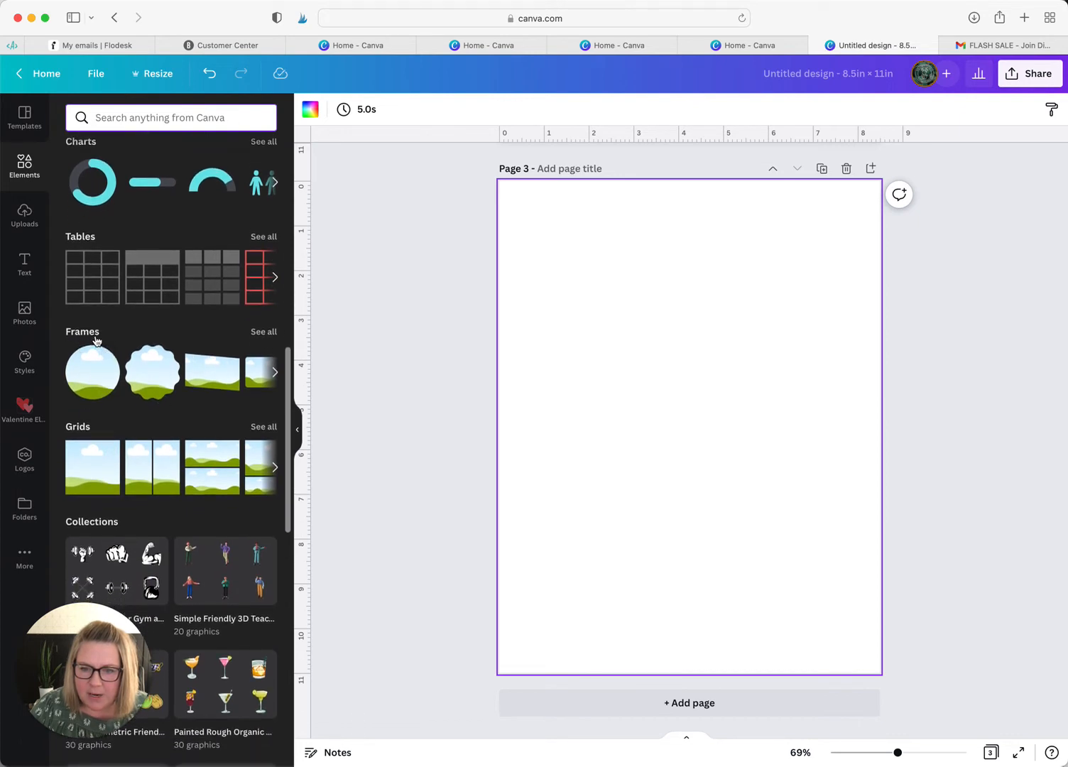
click(263, 333)
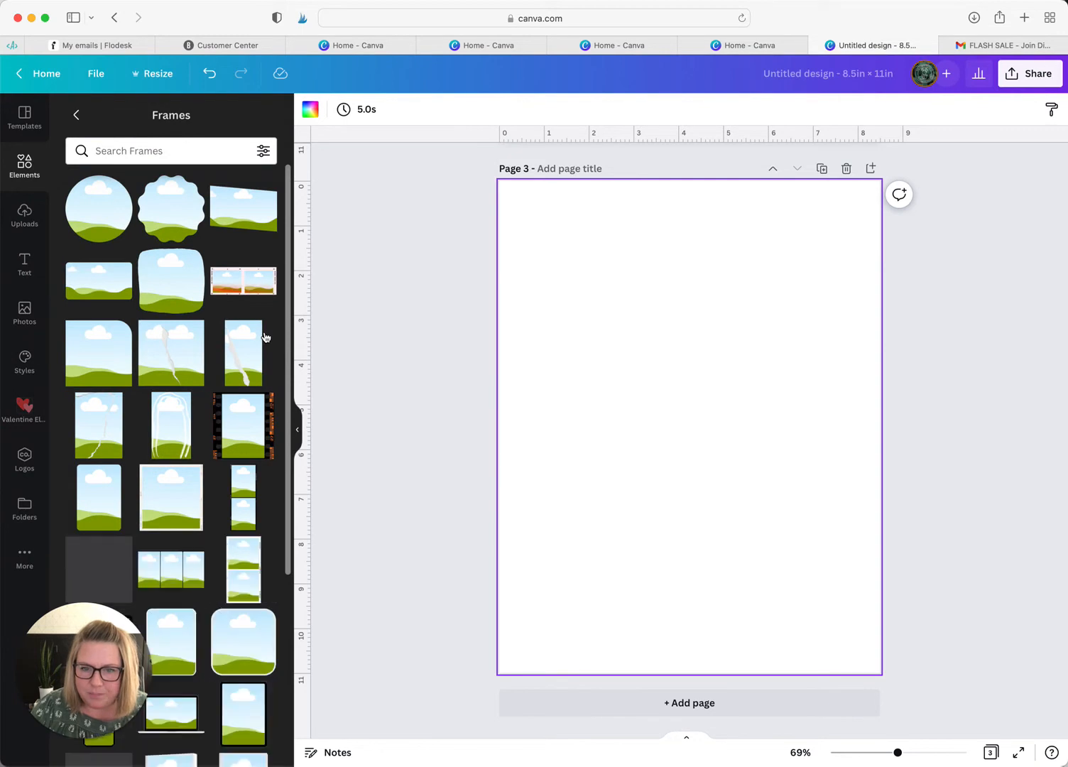
Step: Browse the frame collection for a banner shape and search it for "pennant"
scroll(174, 387, down, 15)
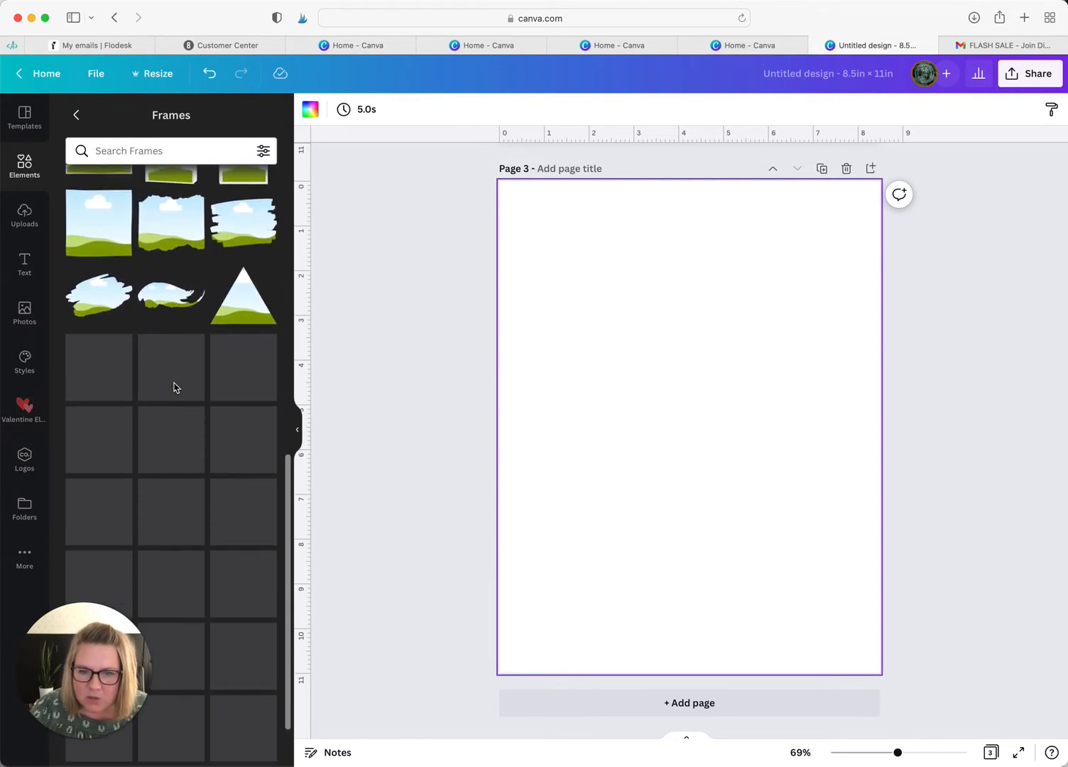
scroll(176, 387, down, 2)
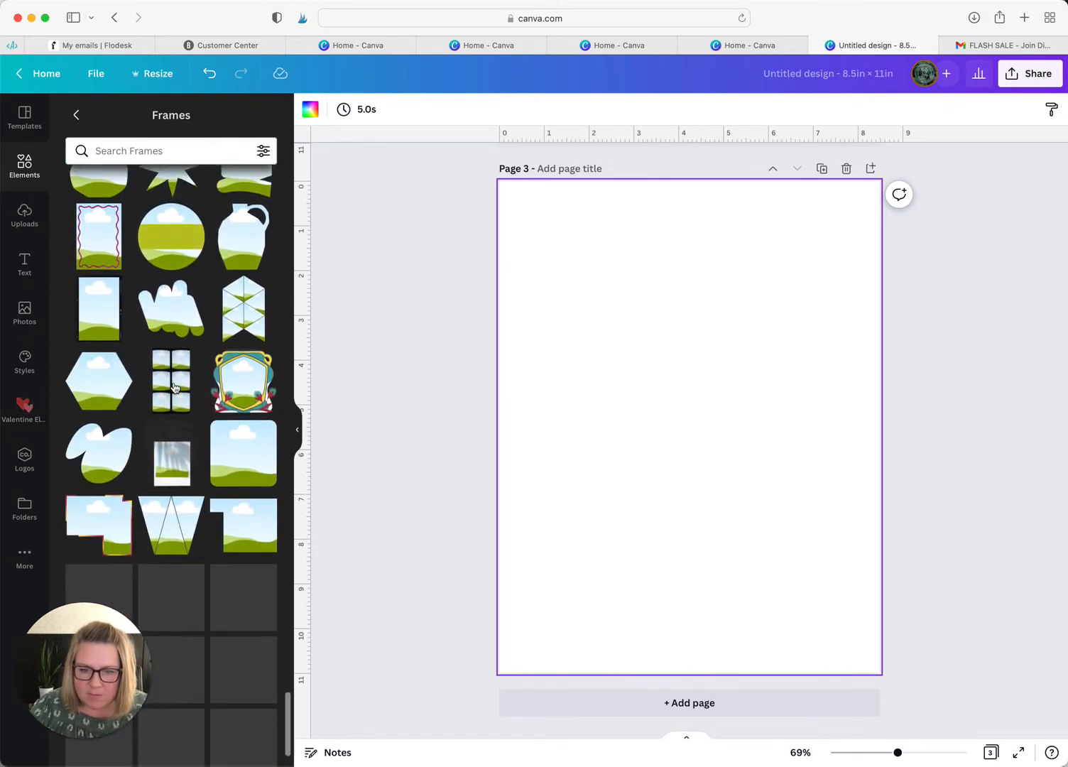
scroll(174, 387, down, 1)
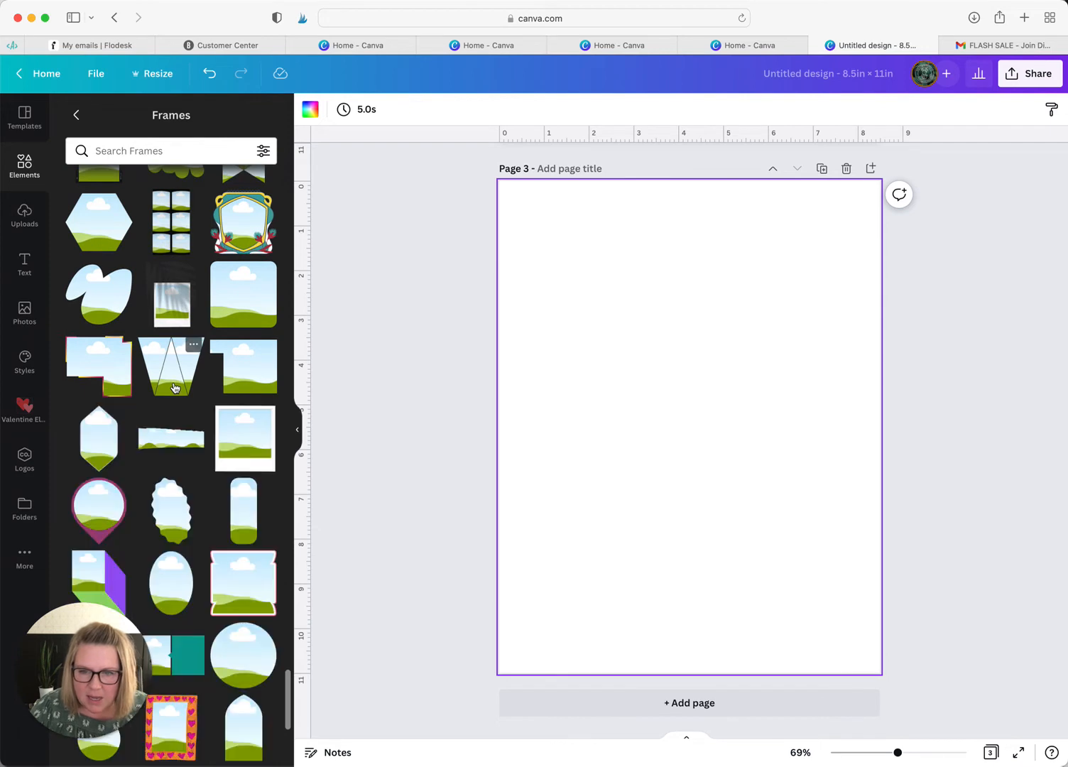
scroll(174, 388, down, 10)
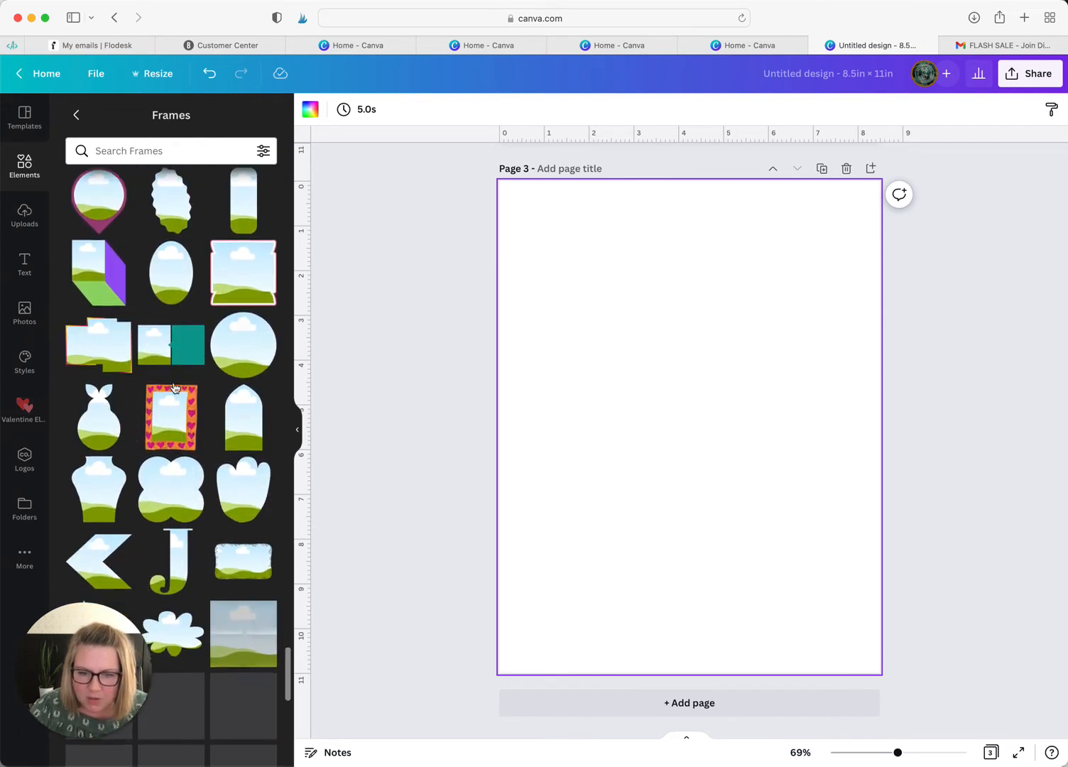
scroll(174, 387, down, 3)
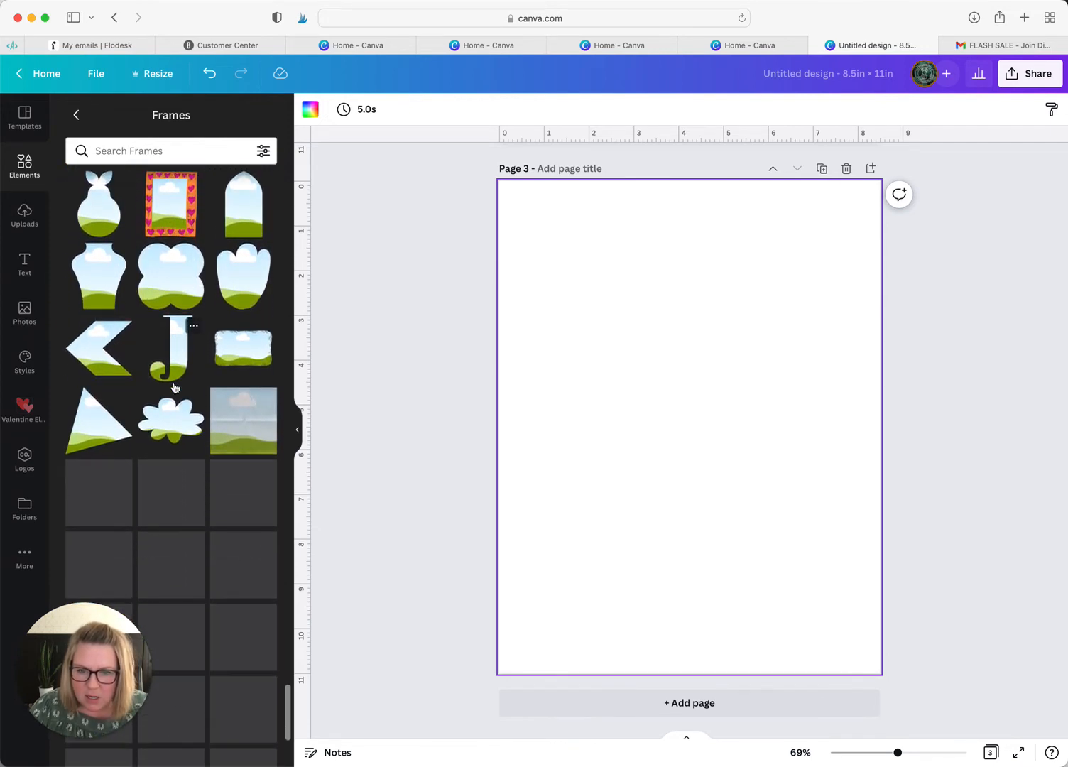
click(150, 150)
text(pennant)
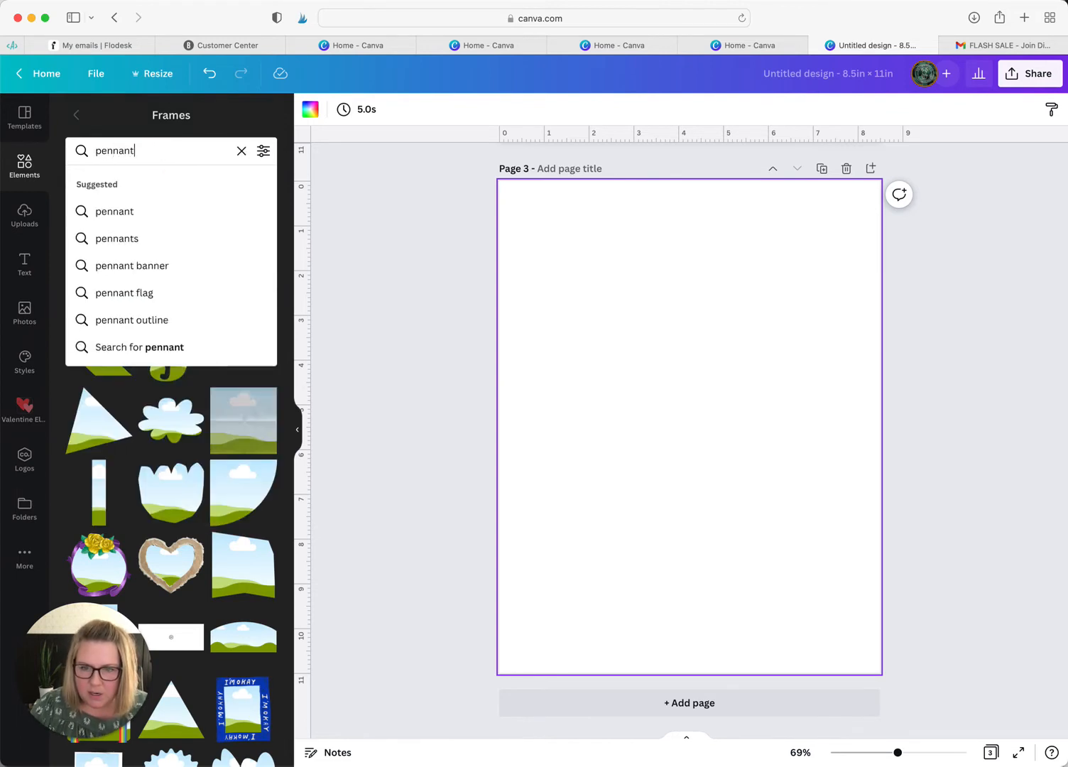
key(Return)
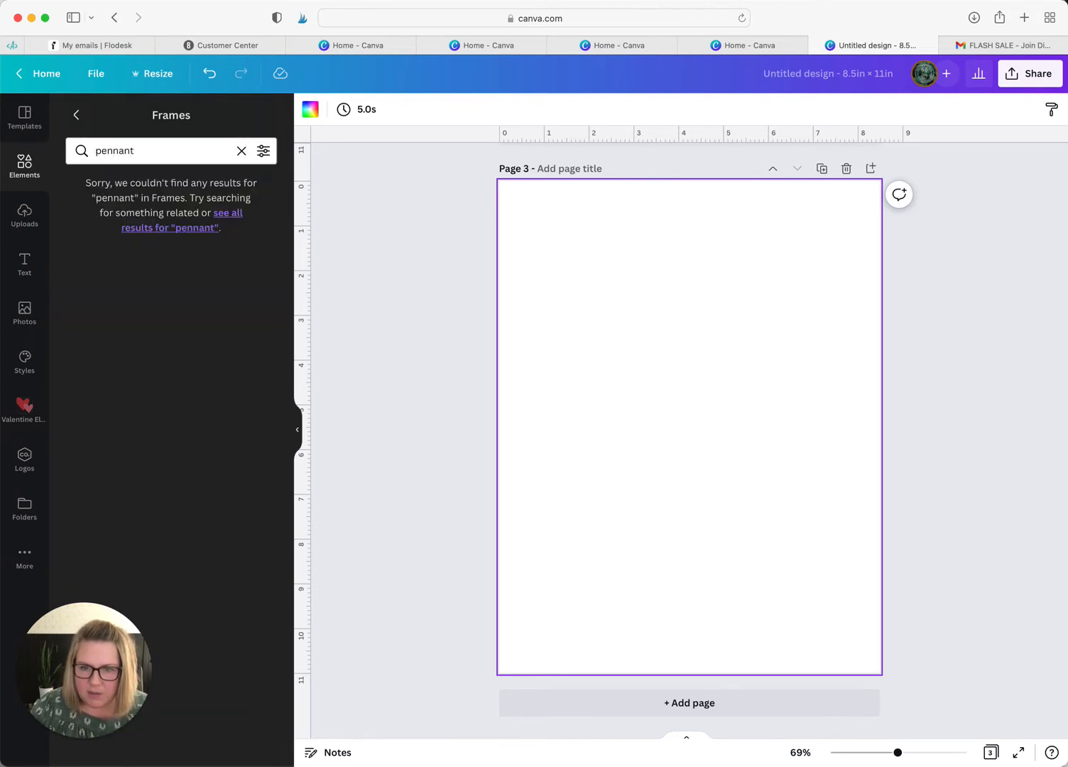
Step: Search the frames for "flag" and clear the search to return to the full collection
click(80, 149)
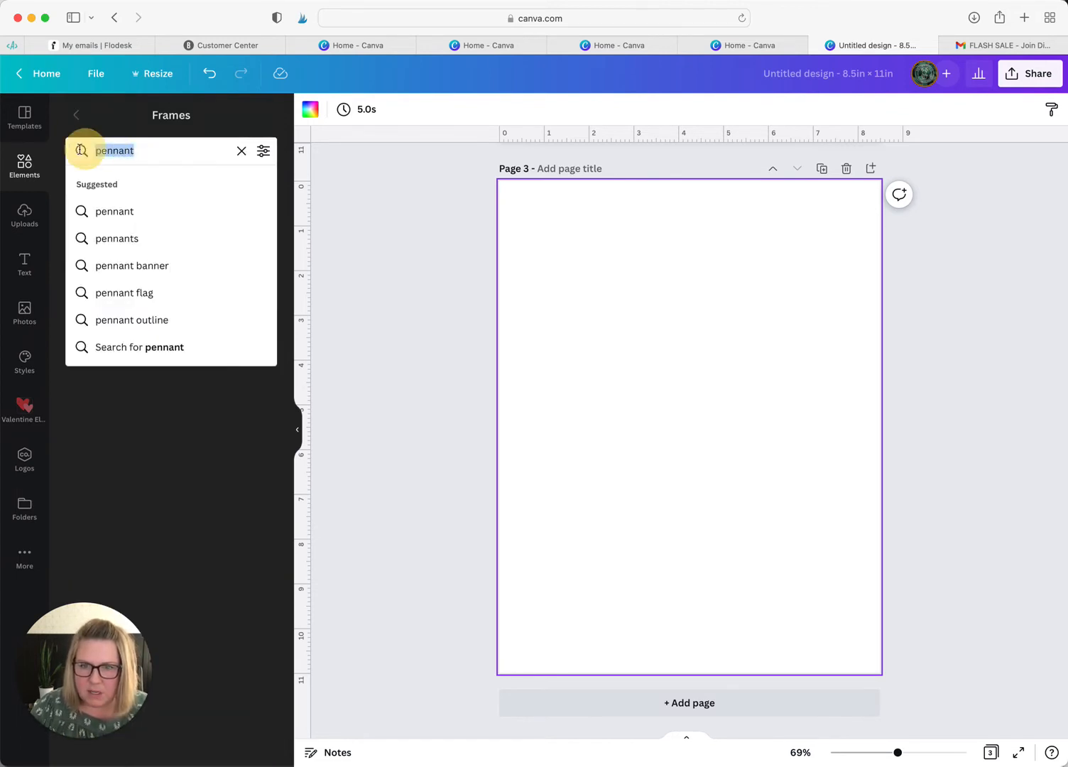
text(flag)
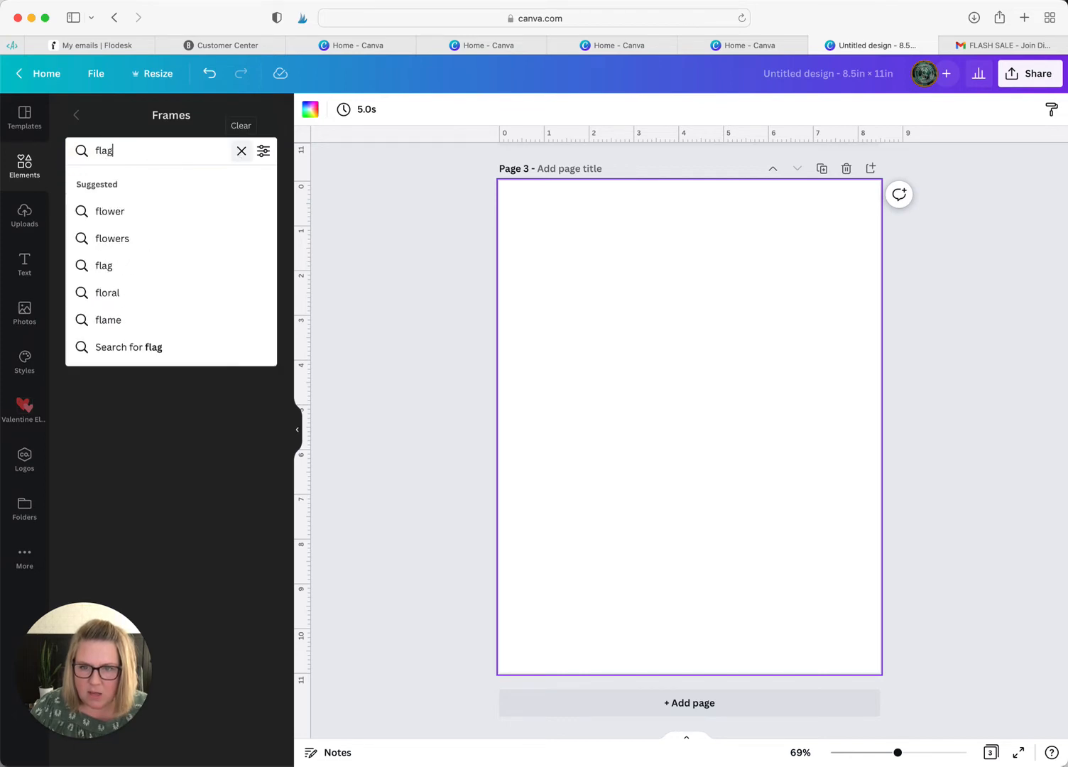
key(Return)
click(241, 150)
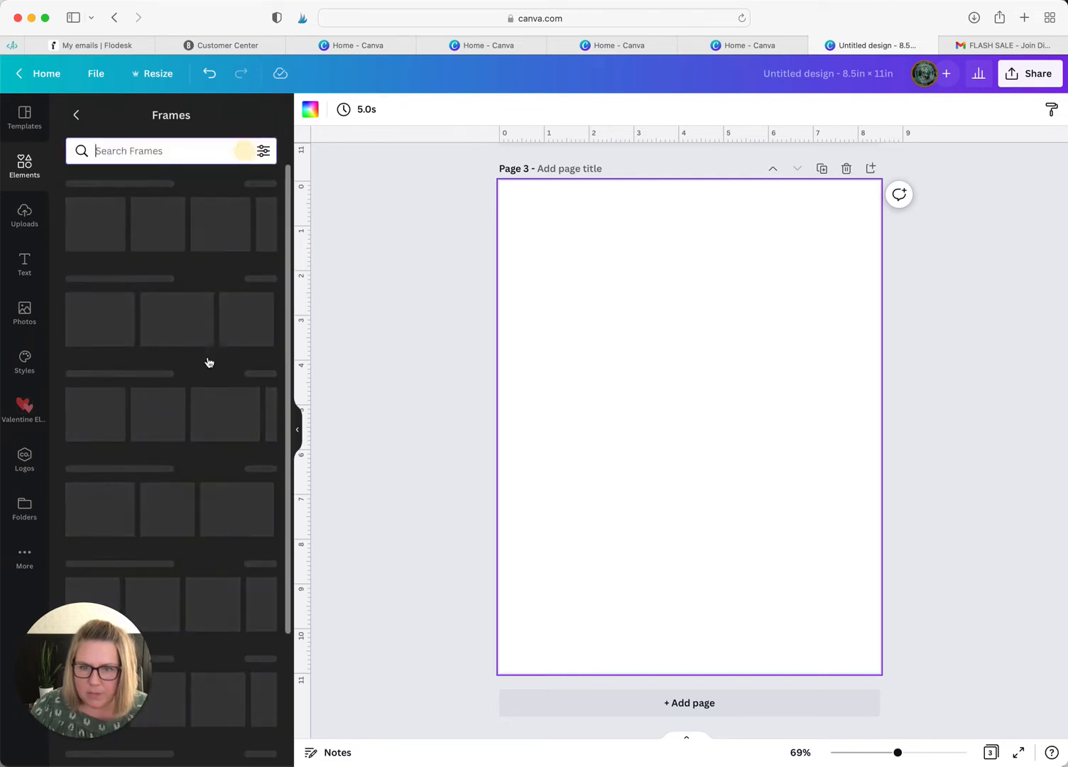
Step: Find the Banner Vector Frame with the notched bottom edge, check its details and add it to page 3
scroll(207, 362, down, 1)
scroll(208, 361, down, 5)
scroll(208, 360, up, 6)
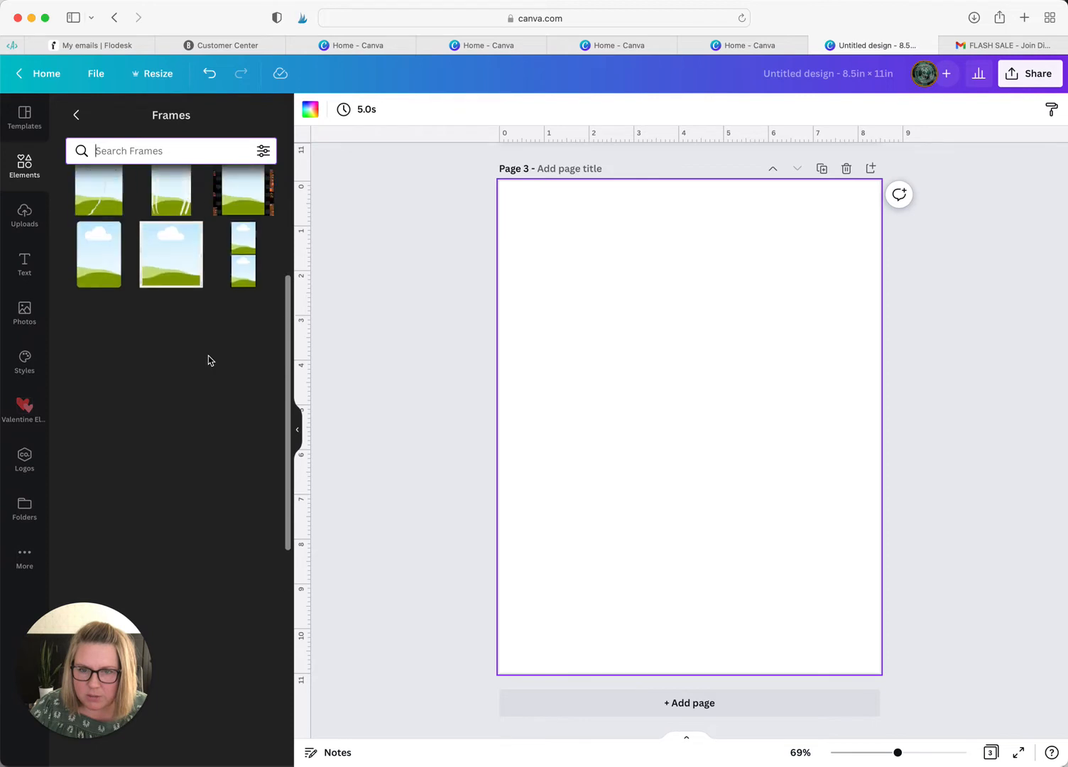
scroll(209, 361, down, 10)
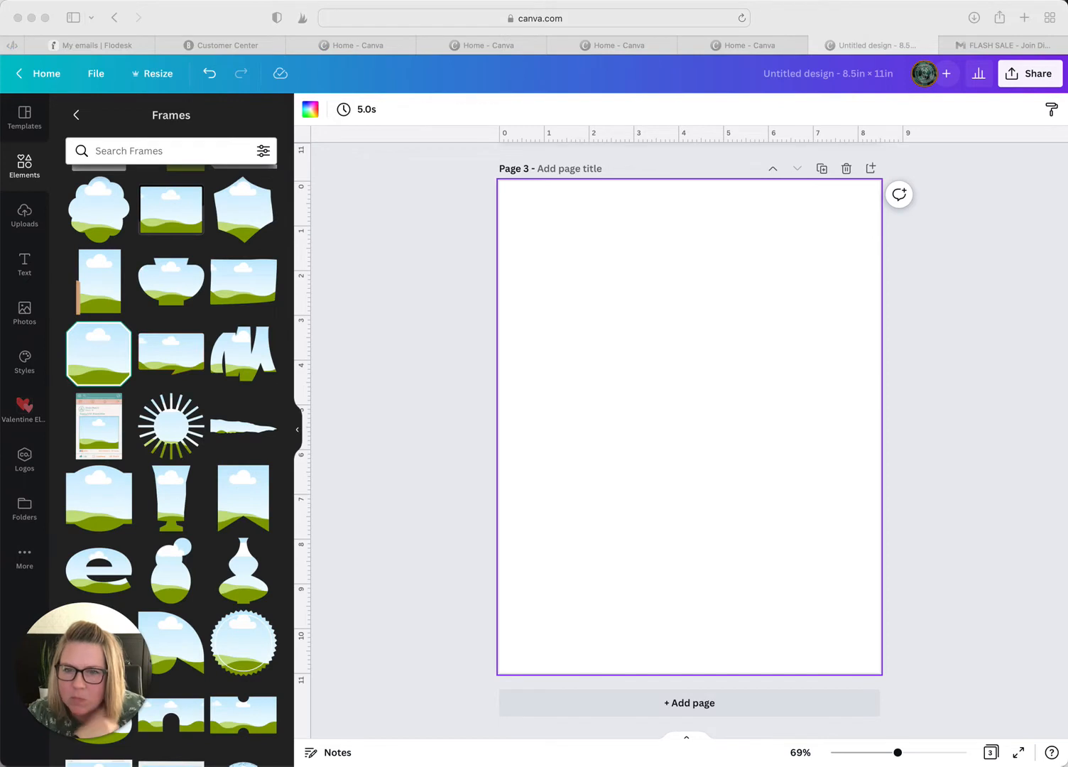
click(259, 507)
scroll(248, 490, up, 1)
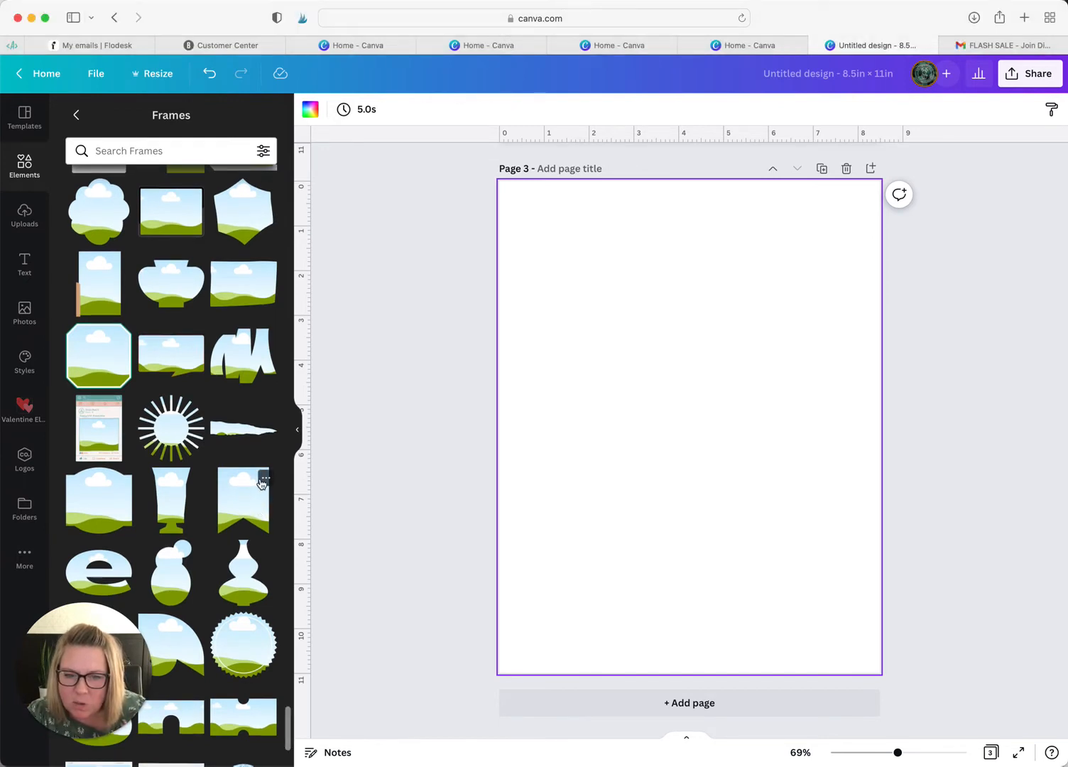
click(264, 479)
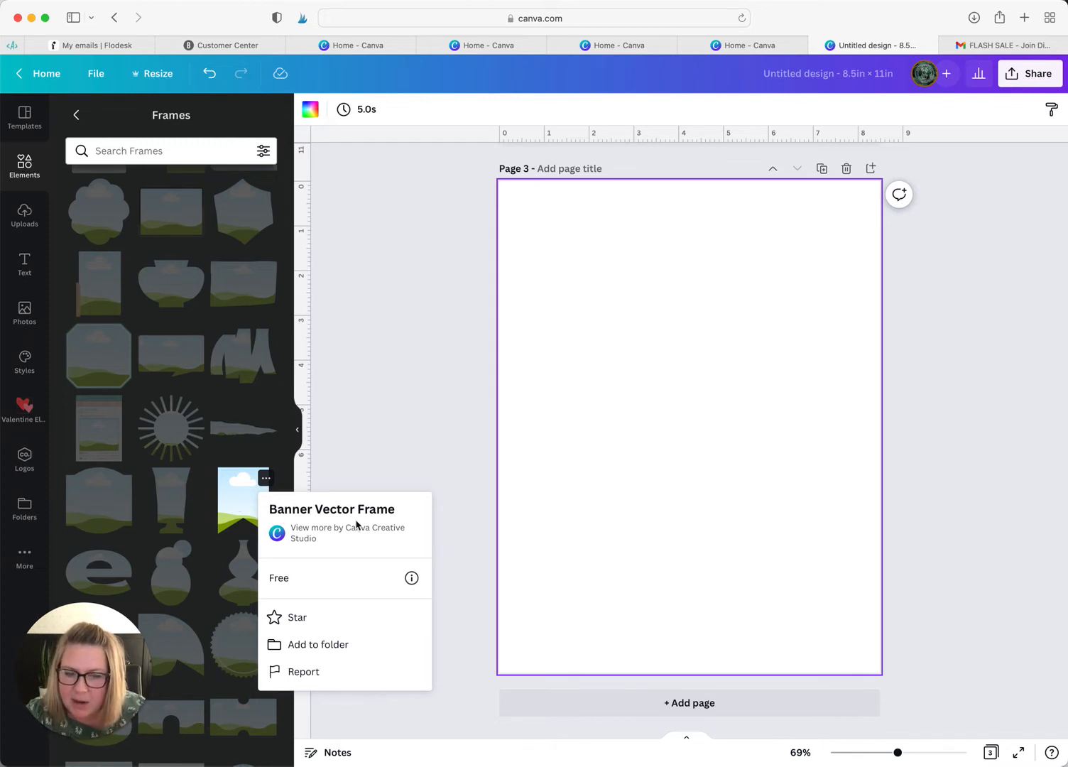
click(211, 503)
click(241, 505)
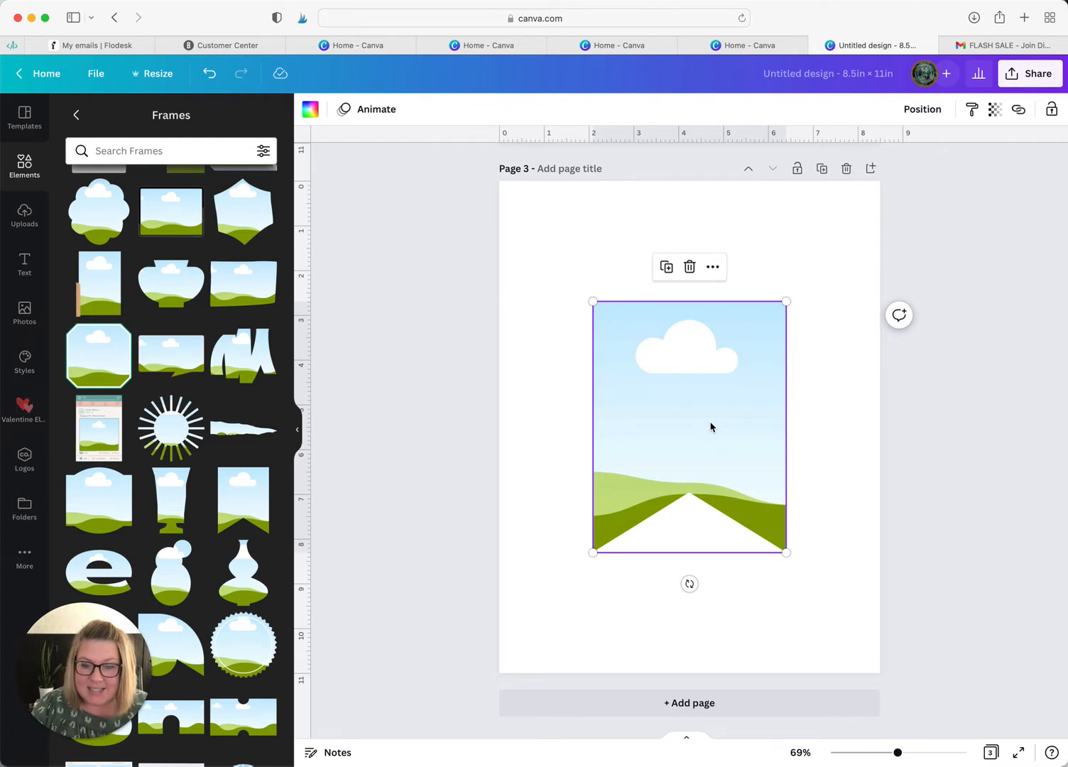
Step: Enlarge the banner frame to about 4.7 in wide and center it horizontally, about 1.2 in below the page's top edge
drag(742, 396, 651, 279)
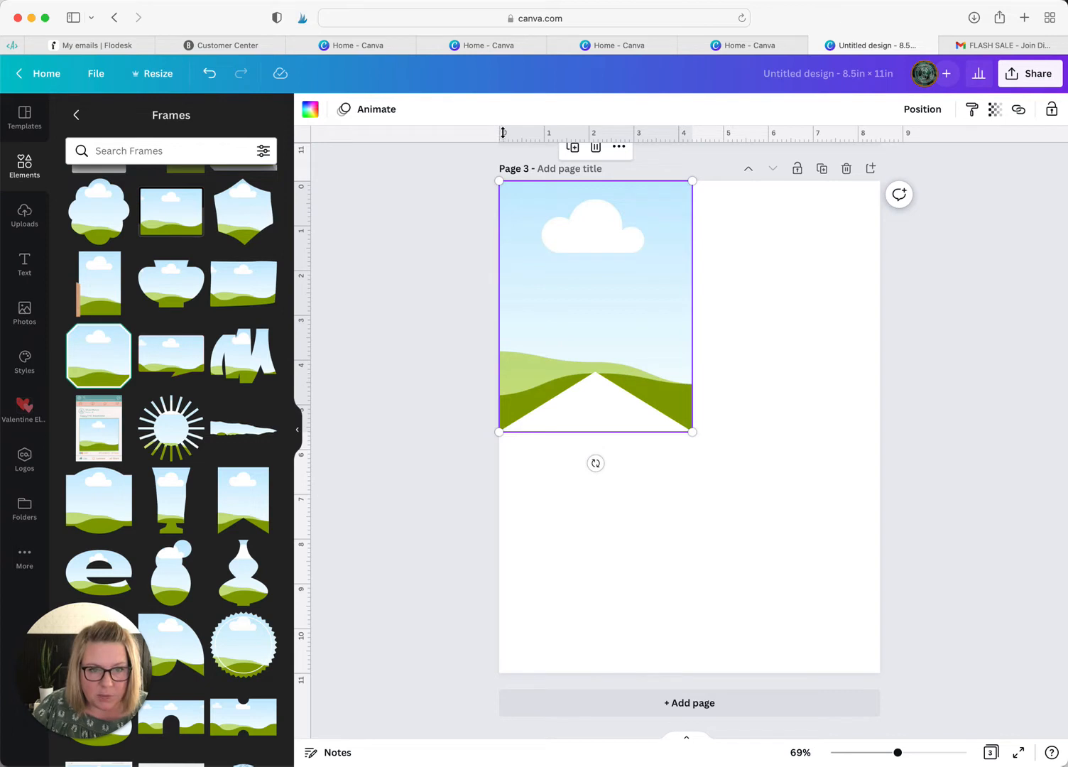
click(694, 431)
drag(694, 432, 719, 452)
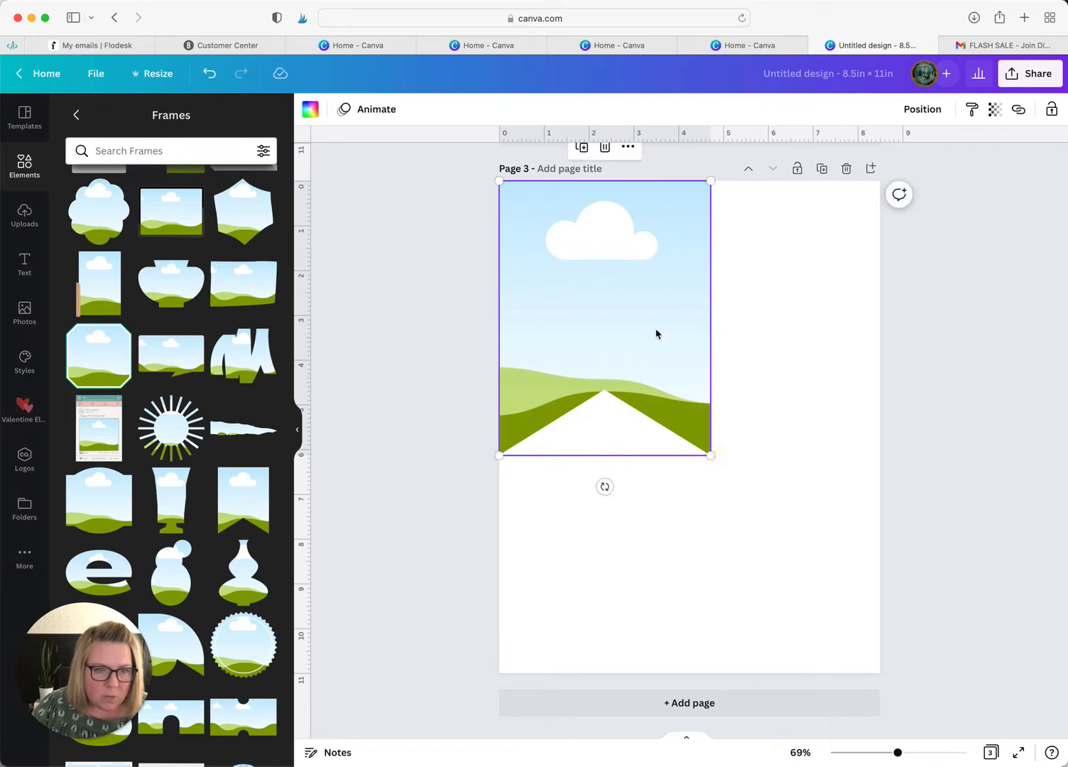
drag(648, 318, 728, 368)
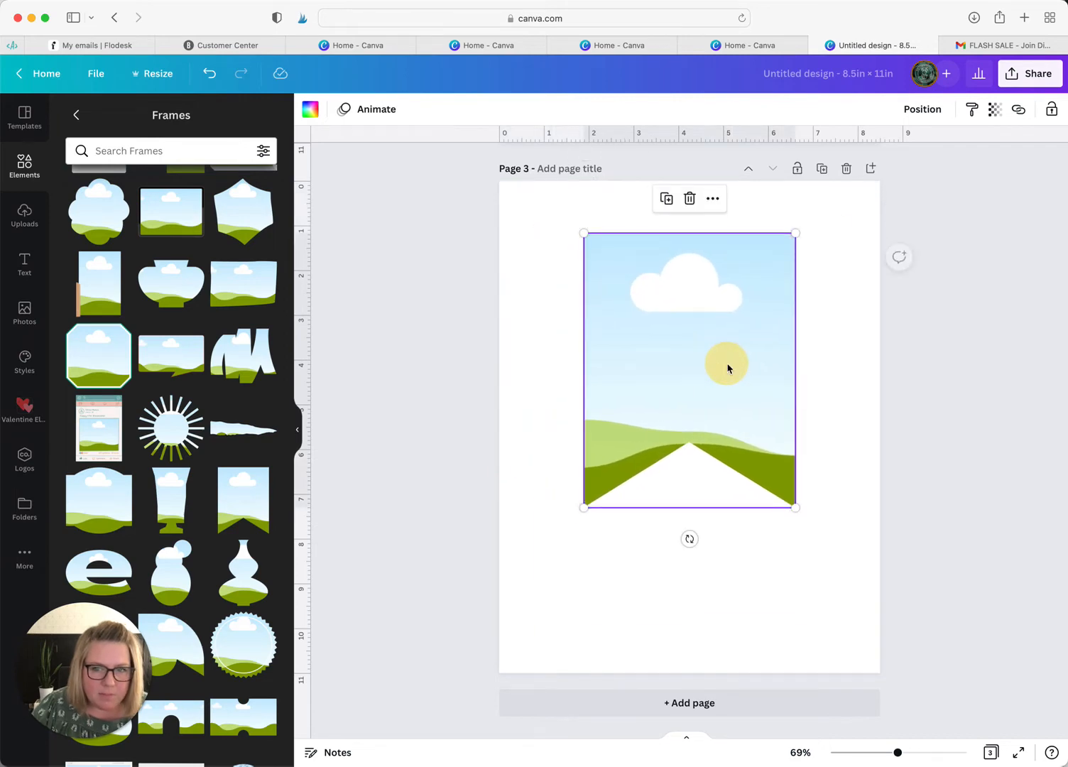
Step: Search the photo library for "gingham"
click(24, 311)
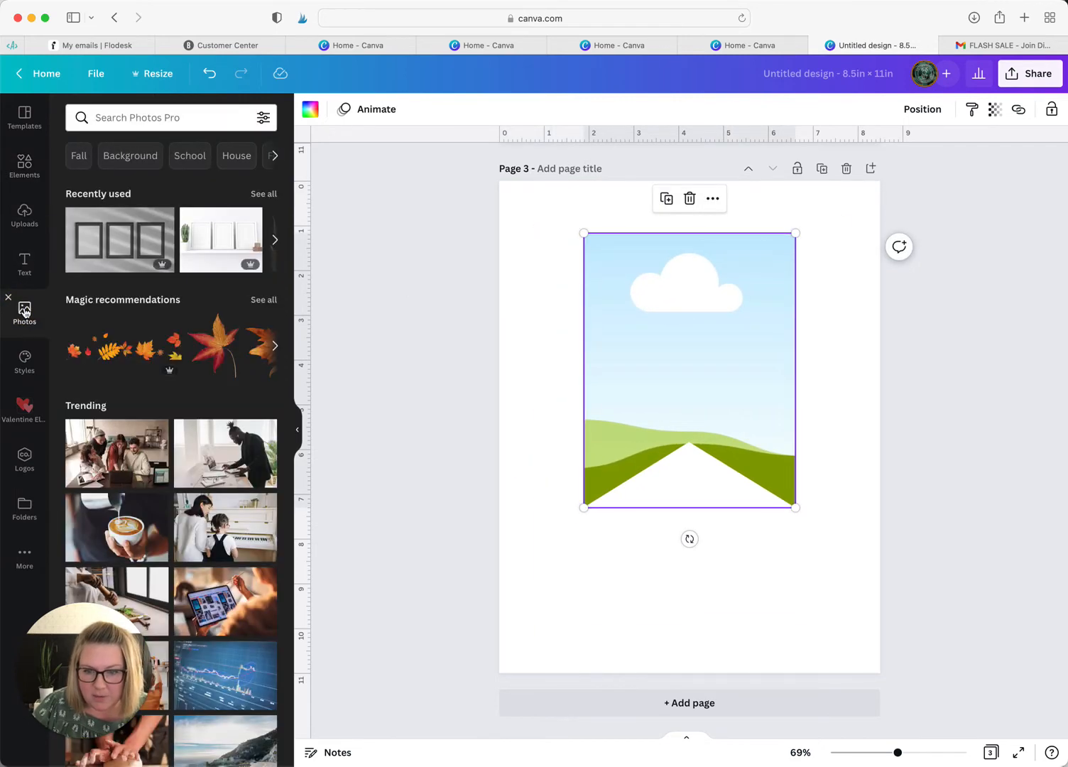
click(134, 119)
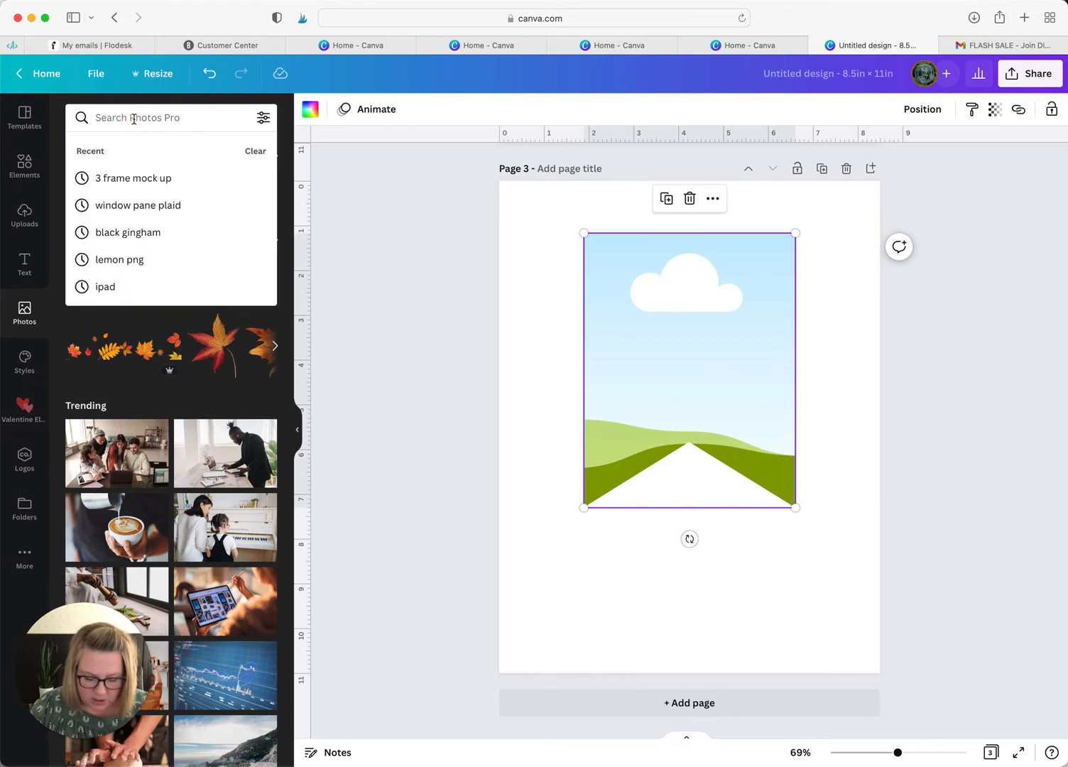
text(gingah)
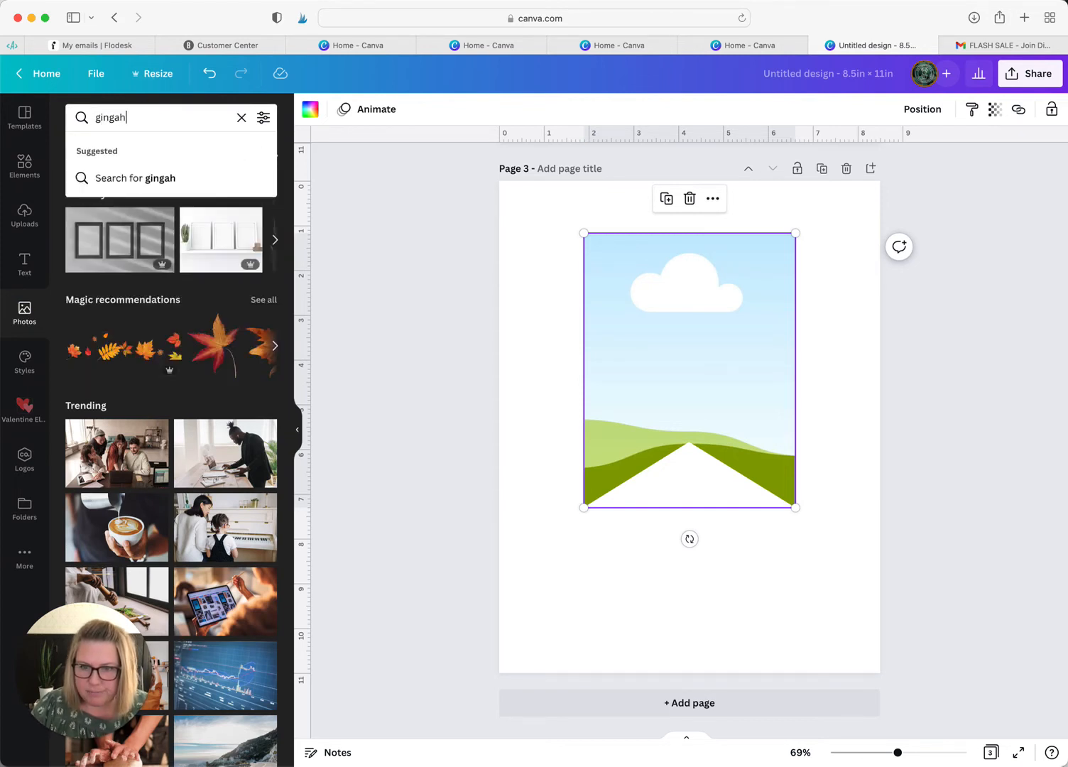
key(BackSpace)
key(BackSpace)
text(ham)
key(Return)
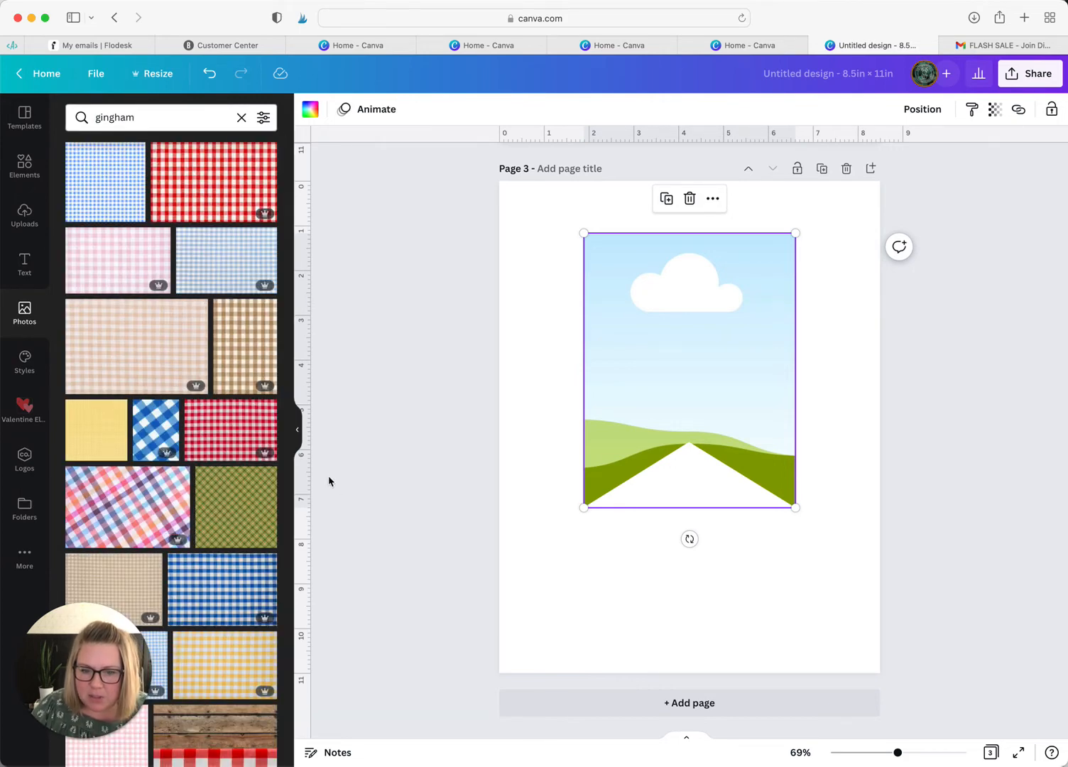
Step: Browse the gingham photos and fill the banner frame on page 3 with the brown and cream gingham photo
scroll(214, 492, down, 5)
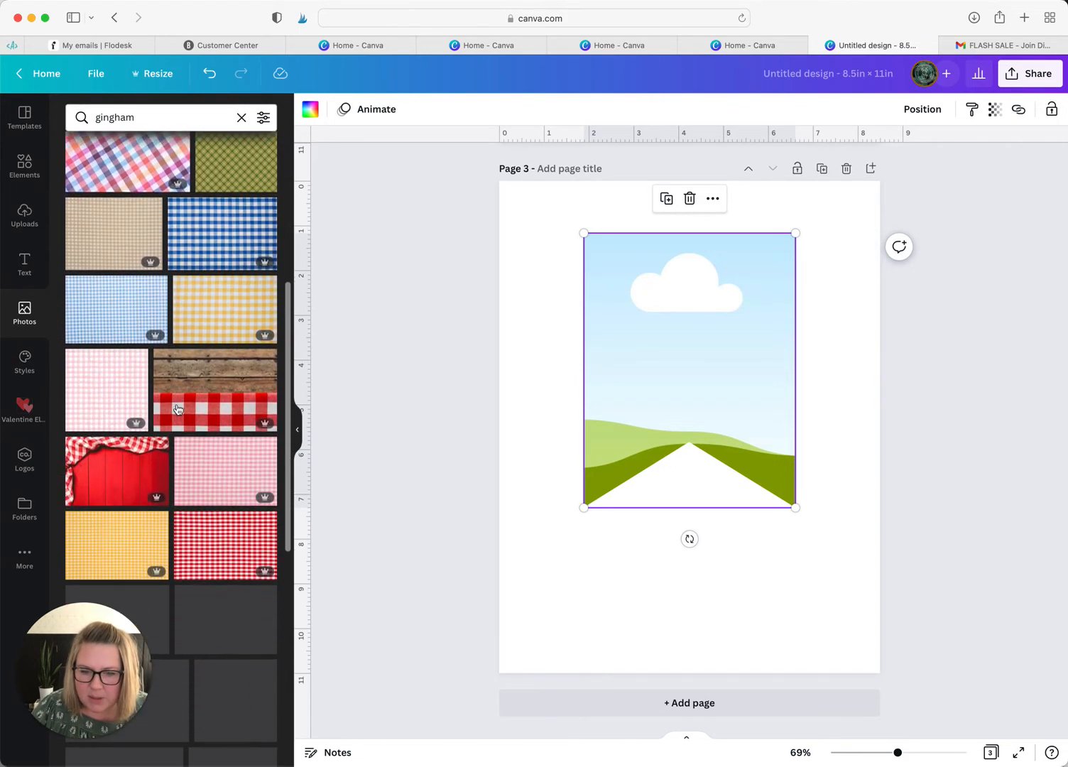
scroll(177, 409, up, 4)
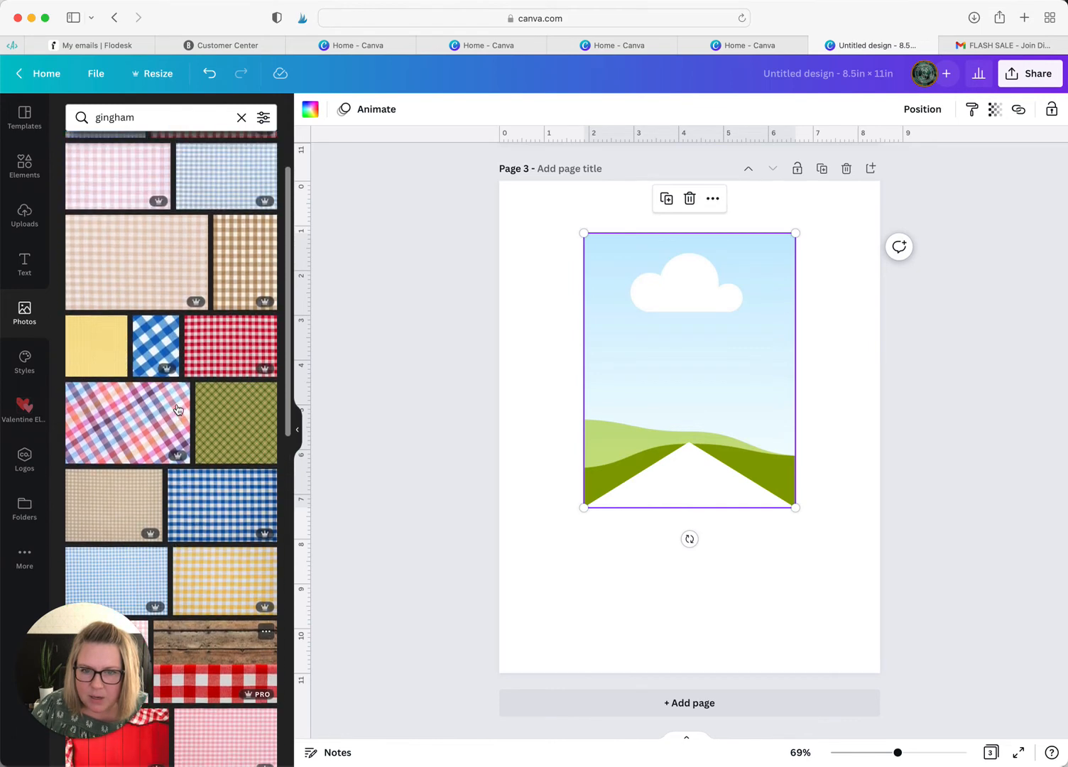
scroll(177, 410, down, 3)
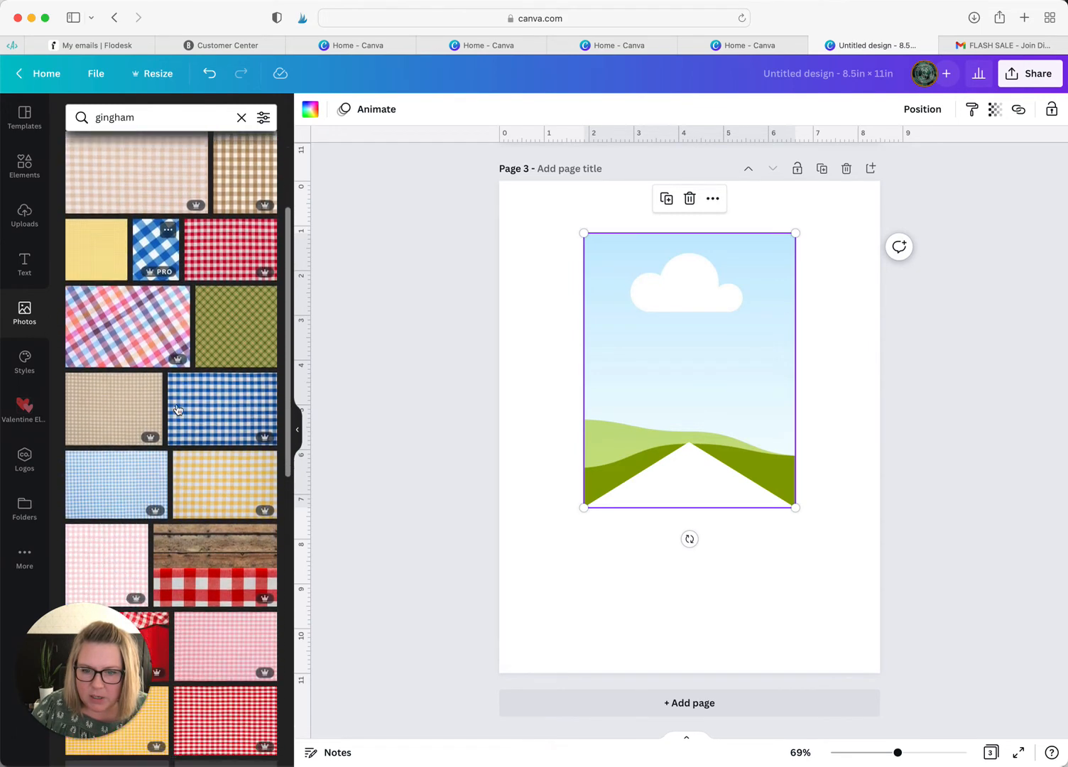
scroll(178, 409, up, 3)
scroll(178, 409, down, 6)
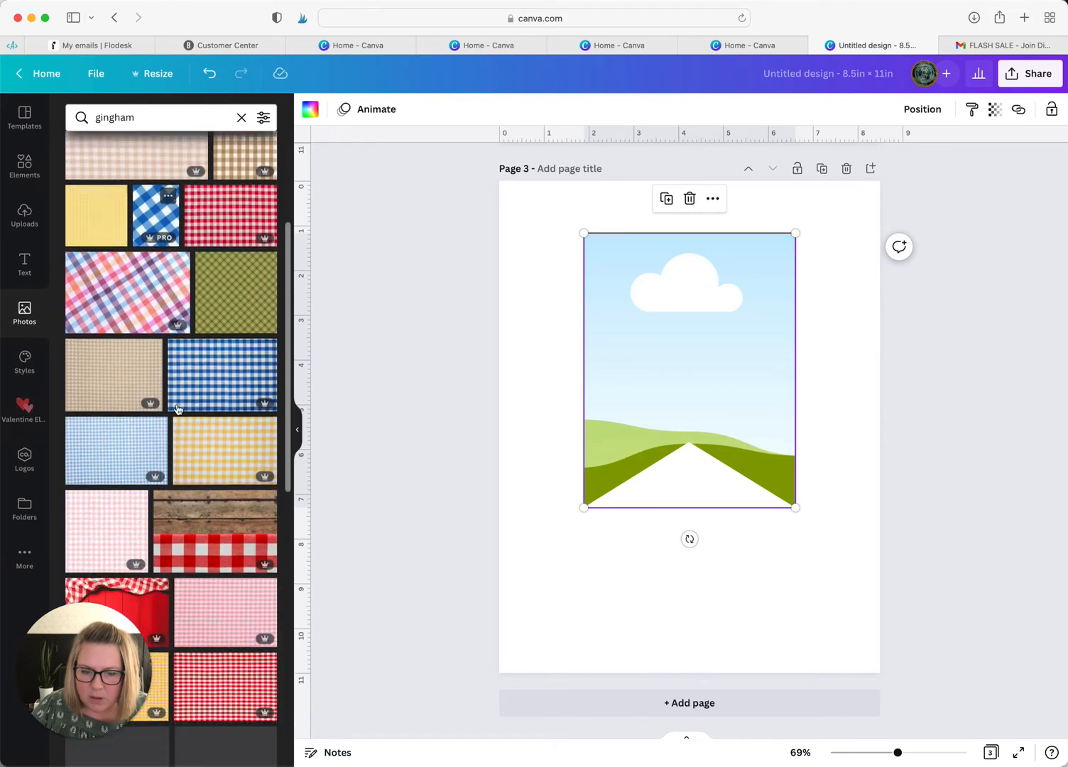
scroll(177, 409, down, 3)
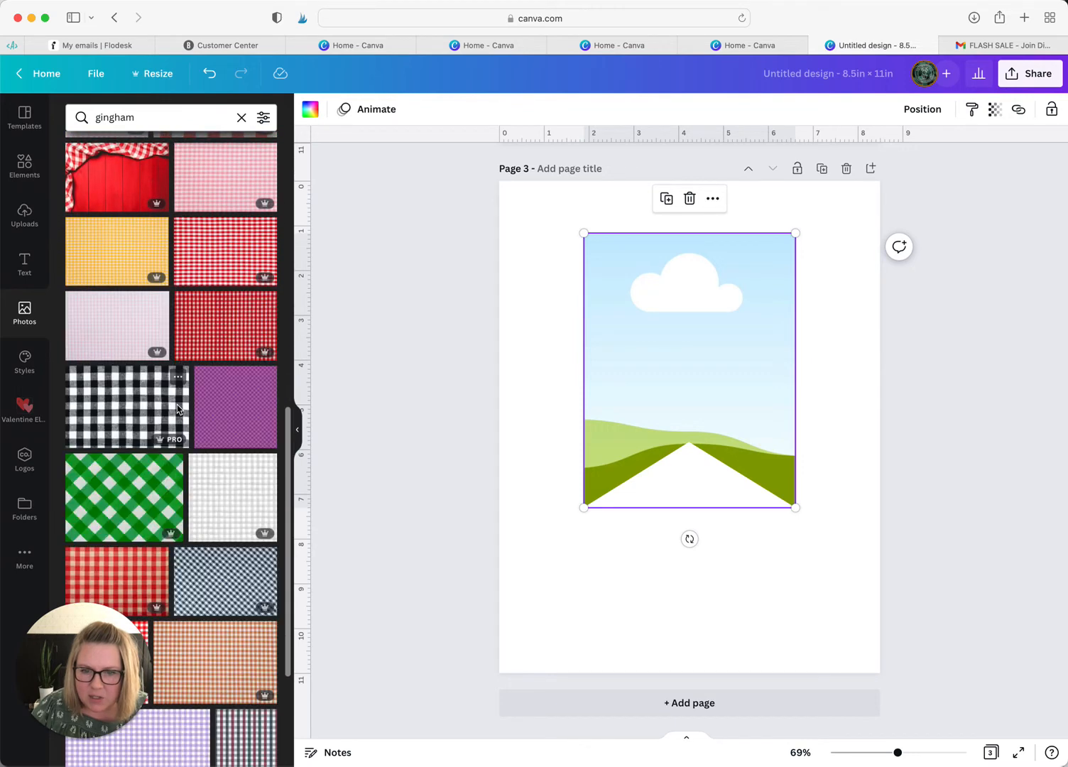
scroll(177, 409, down, 5)
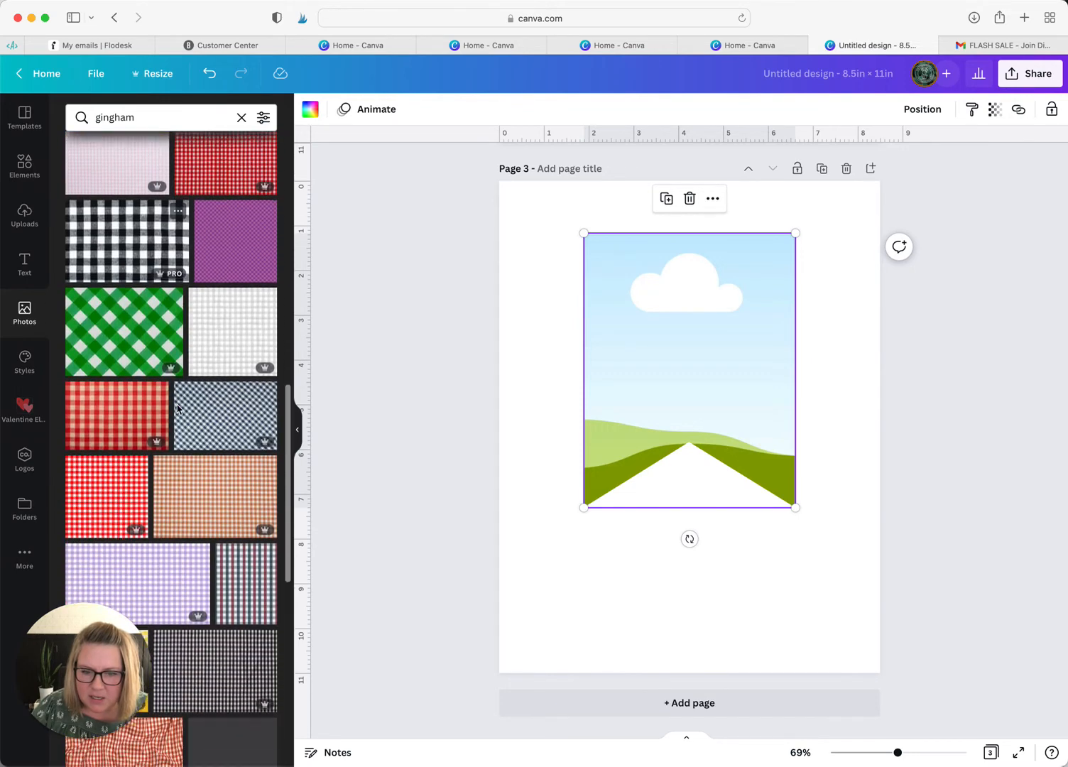
scroll(177, 409, down, 2)
scroll(178, 410, down, 1)
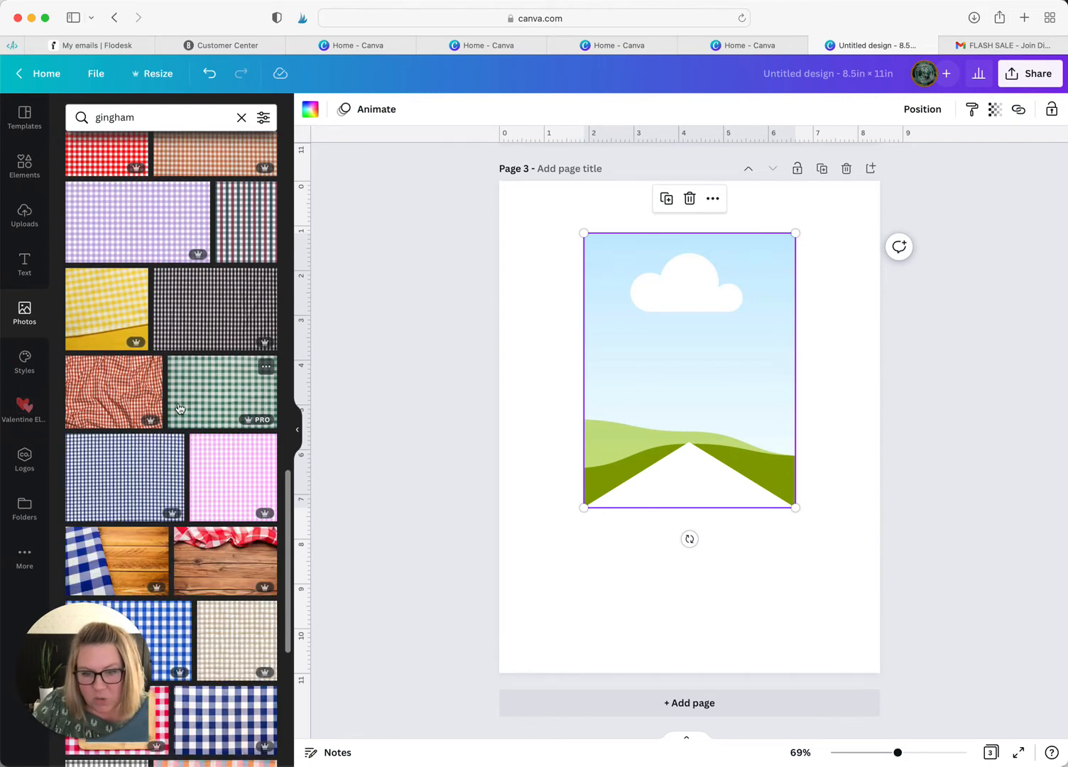
scroll(180, 409, up, 10)
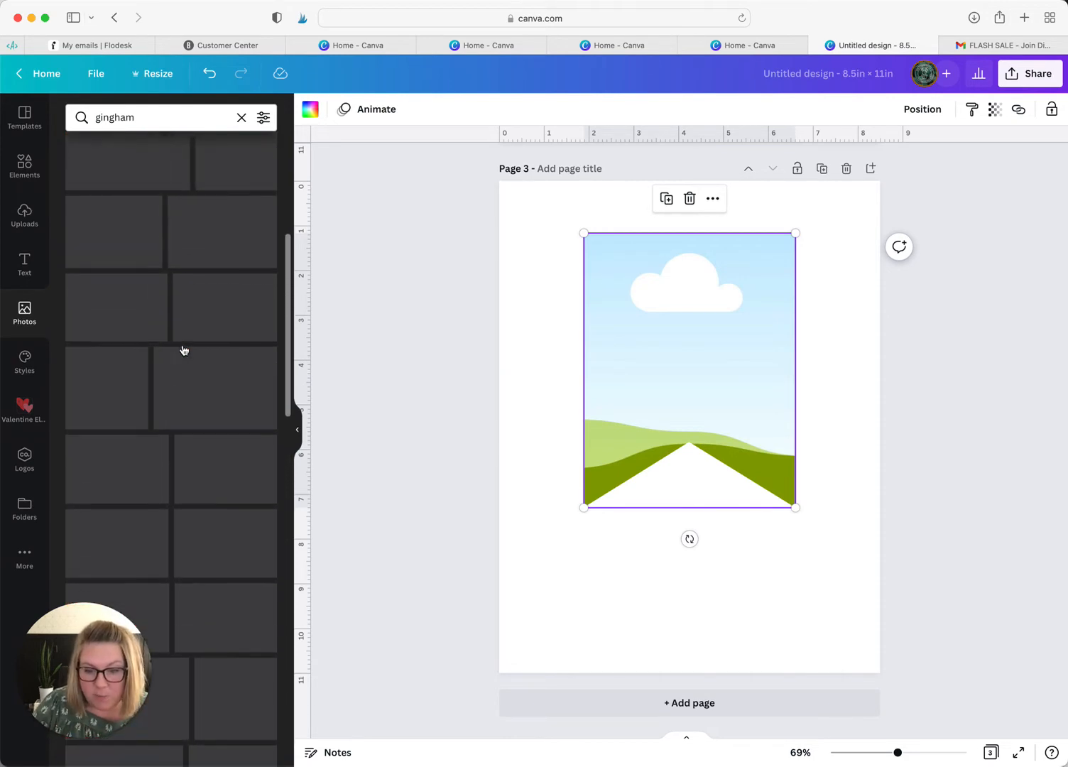
scroll(183, 349, up, 5)
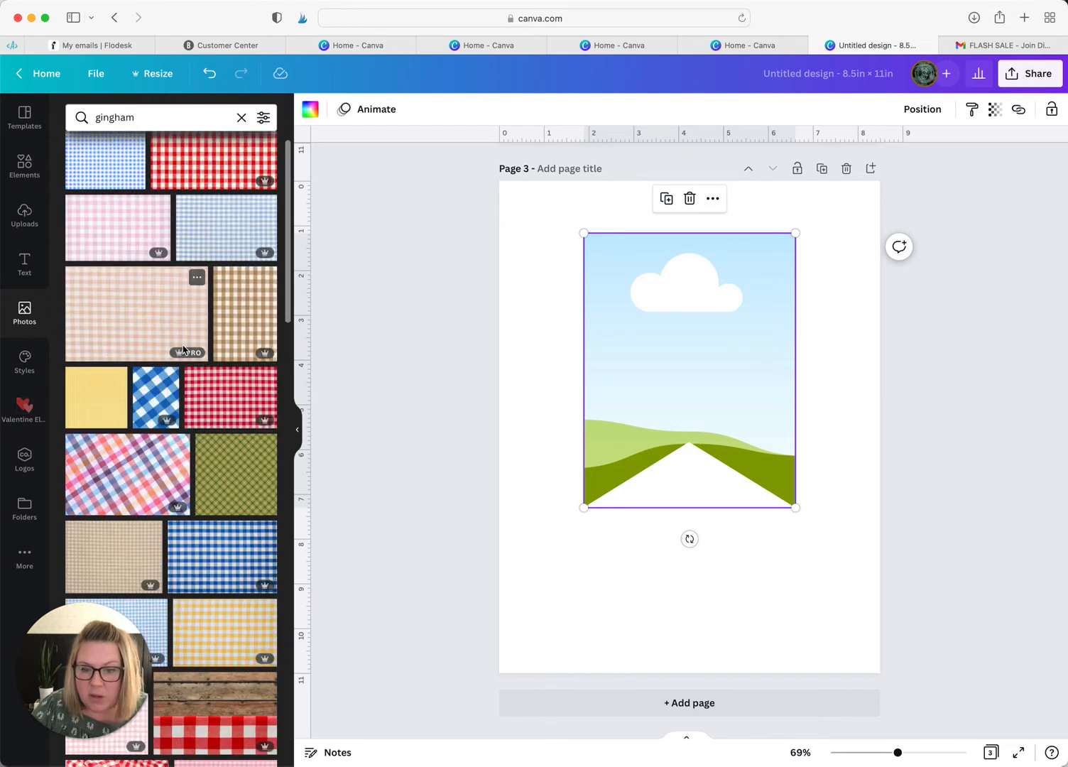
scroll(182, 349, up, 1)
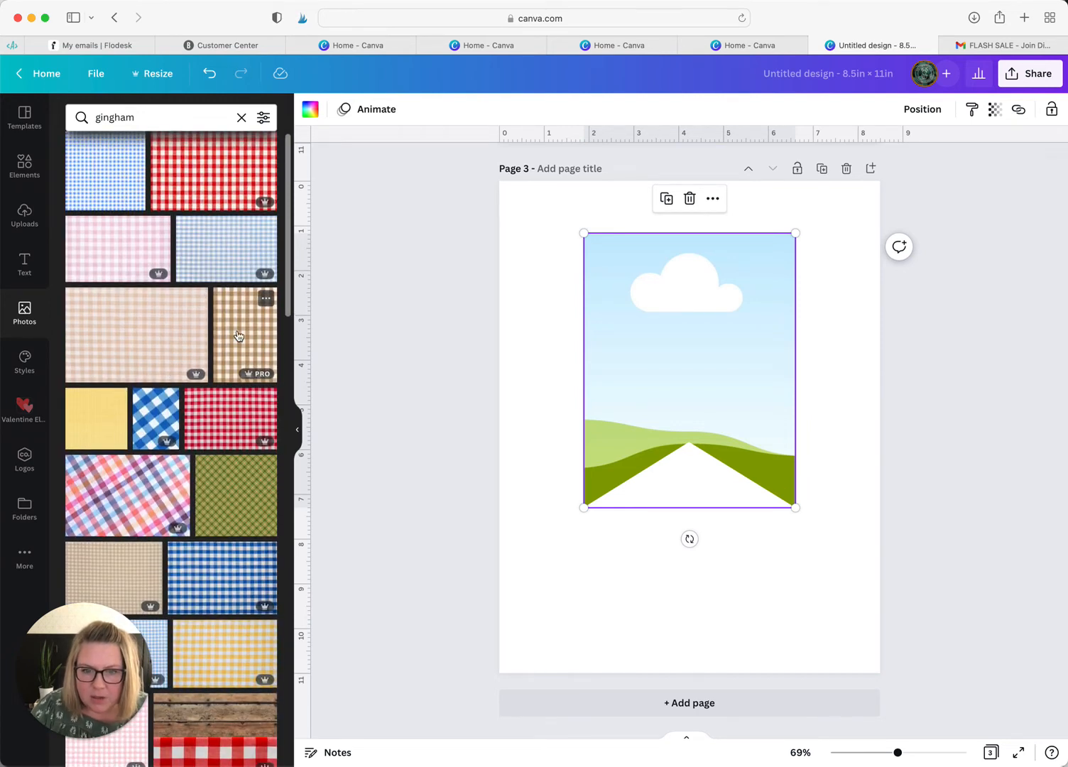
click(238, 335)
drag(238, 335, 641, 344)
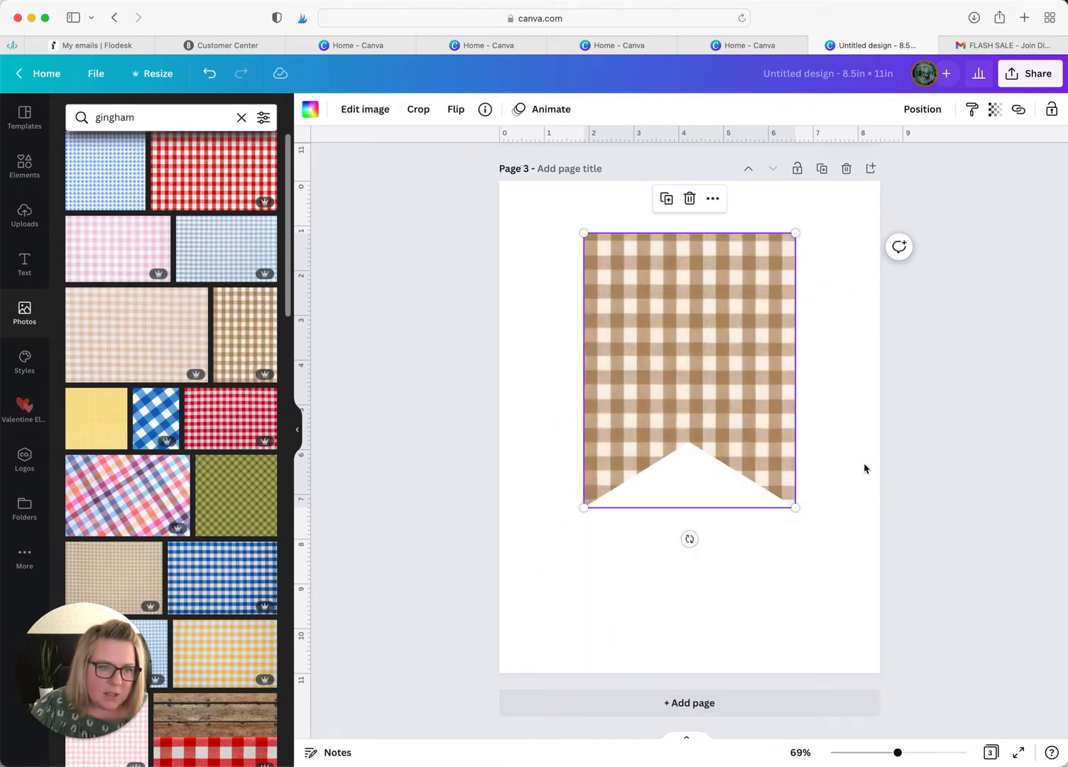
click(849, 554)
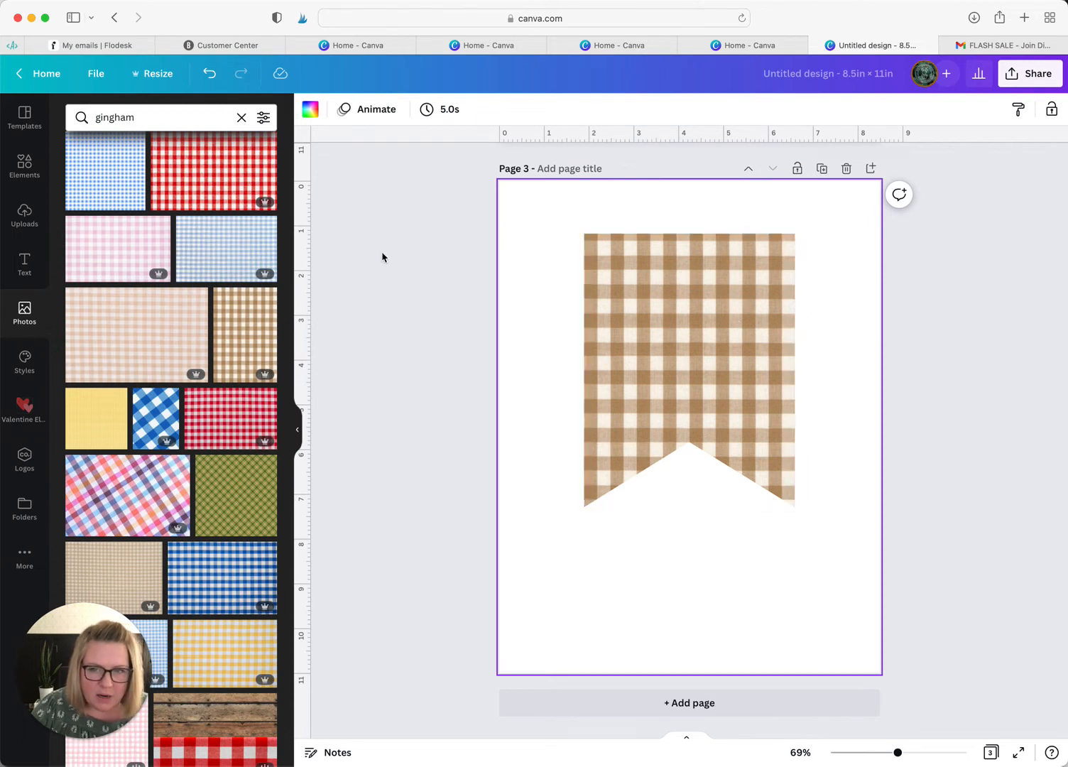
Step: Add a heading to page 3, set its font to League Spartan and replace its text with "H"
click(24, 263)
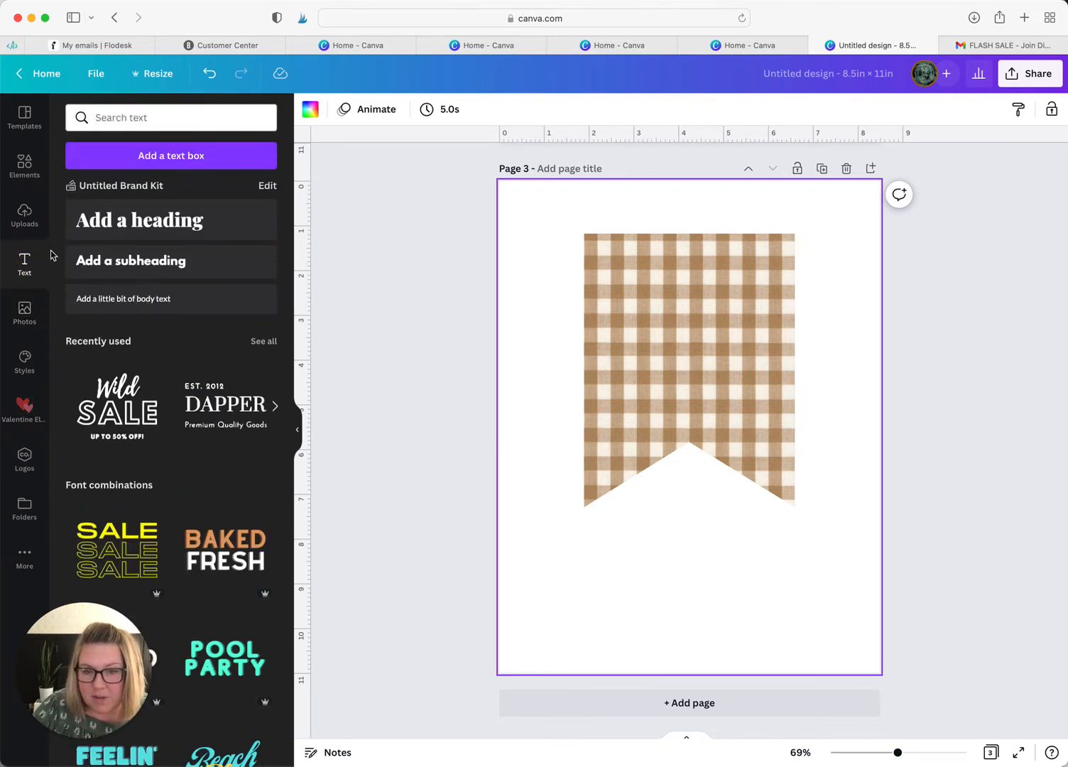
click(178, 221)
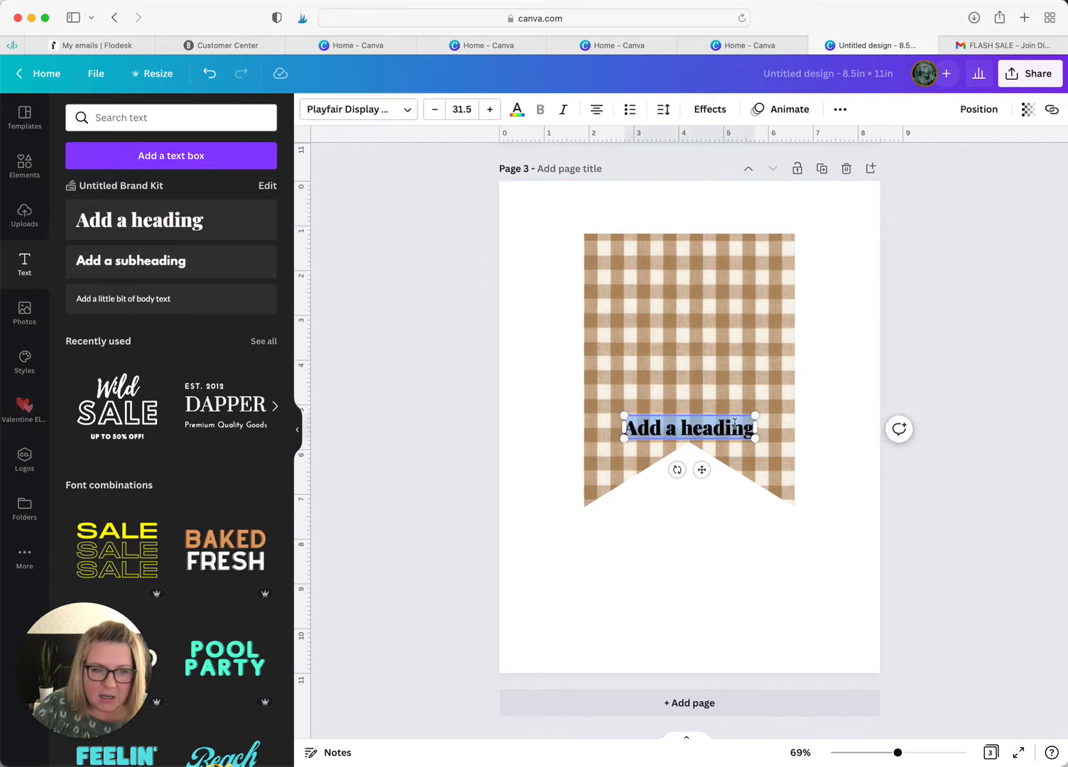
click(409, 110)
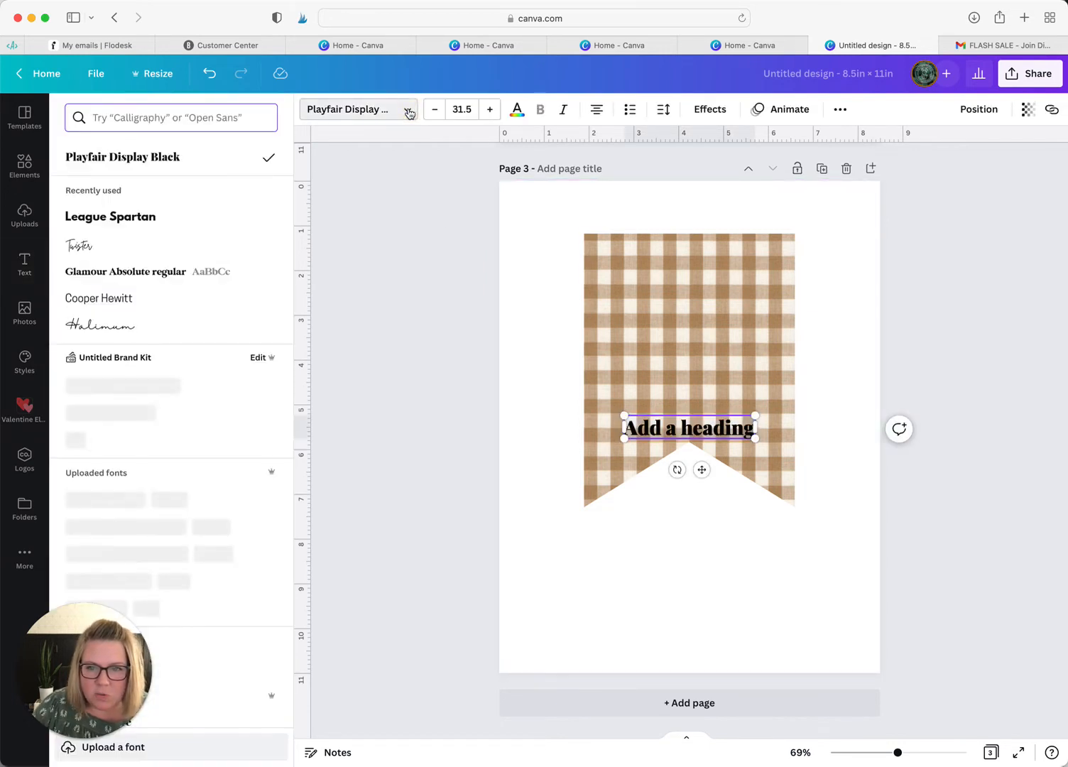
click(116, 220)
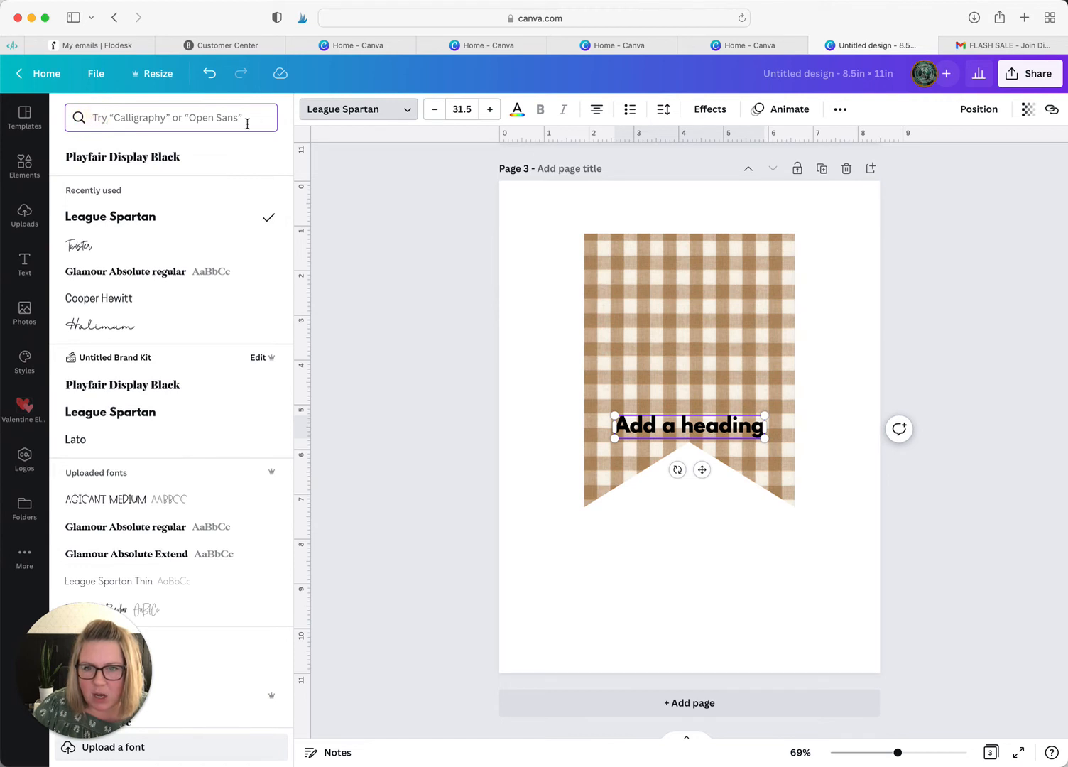
double_click(721, 425)
click(721, 425)
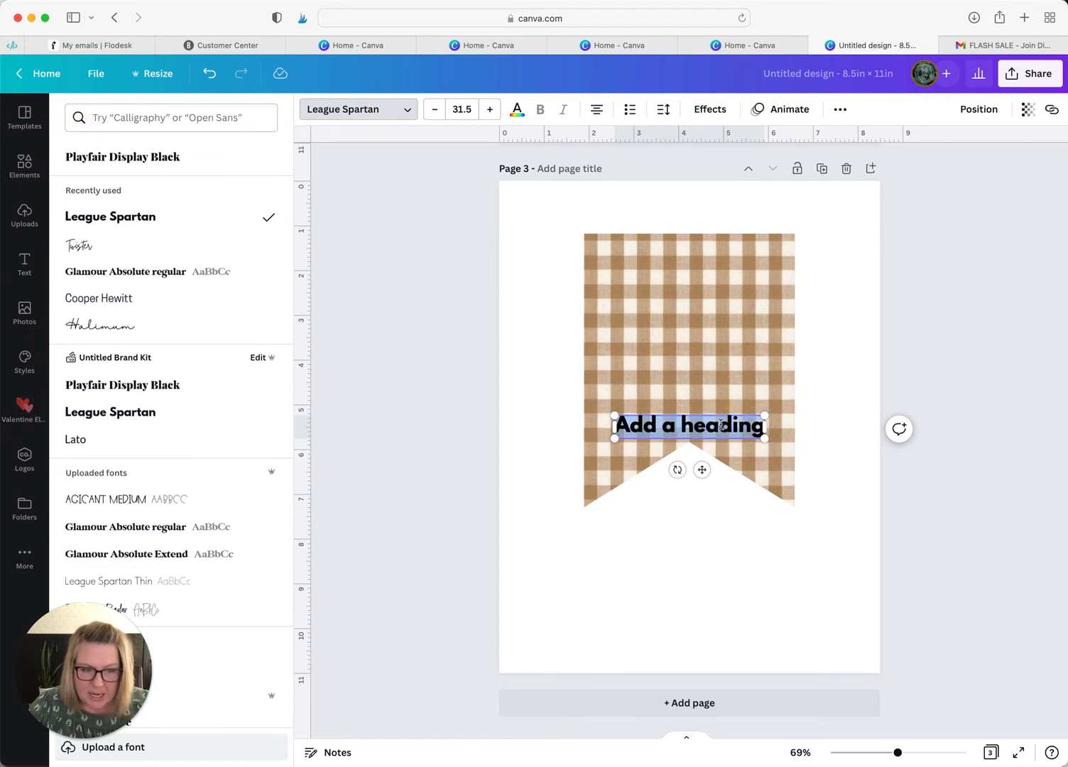
text(H)
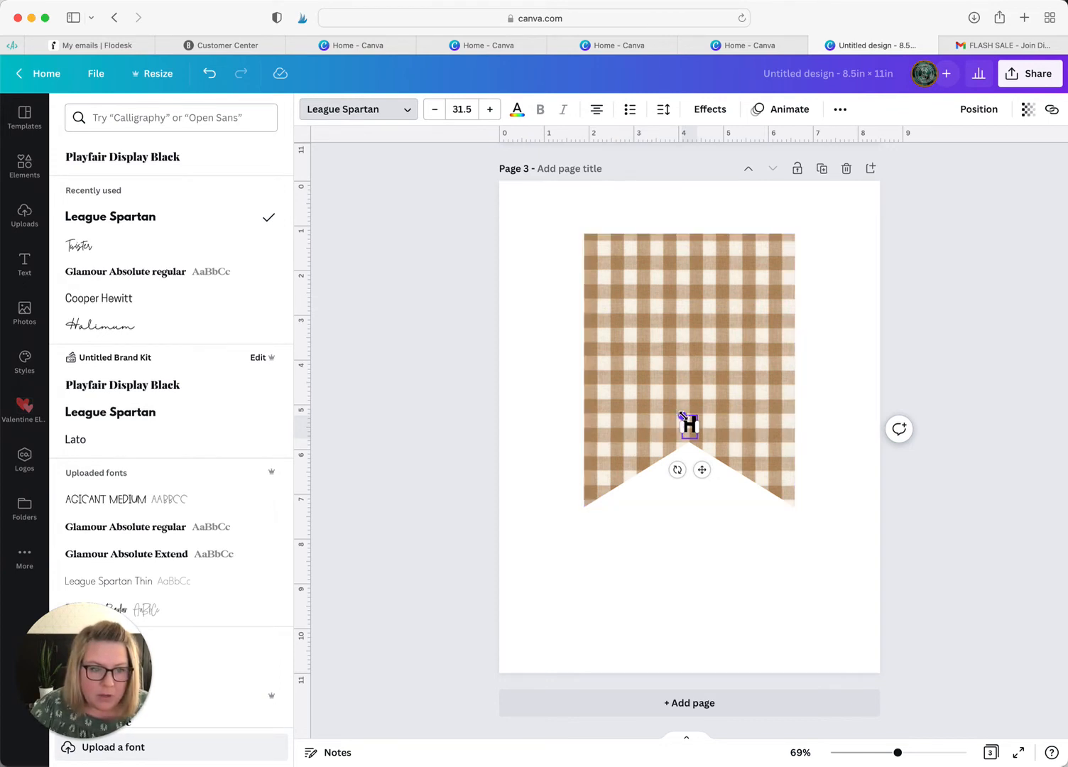
Step: Enlarge the letter H to font size 266 and center it horizontally on the gingham banner
drag(682, 415, 523, 273)
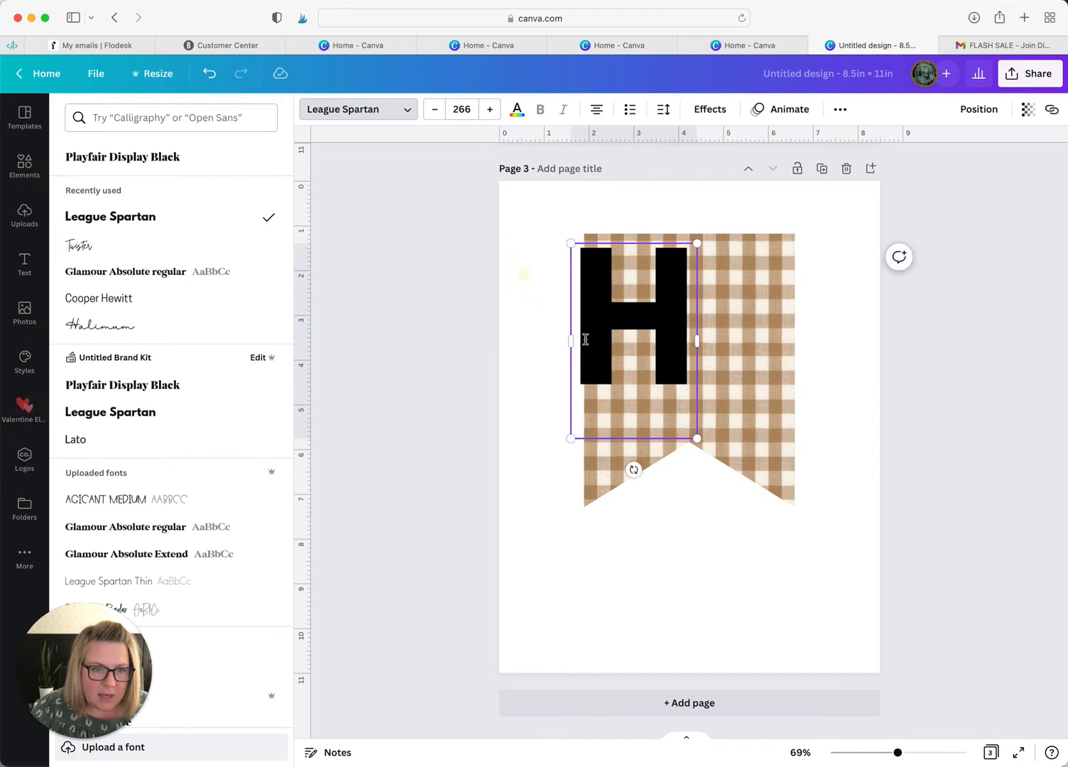
click(715, 577)
click(621, 355)
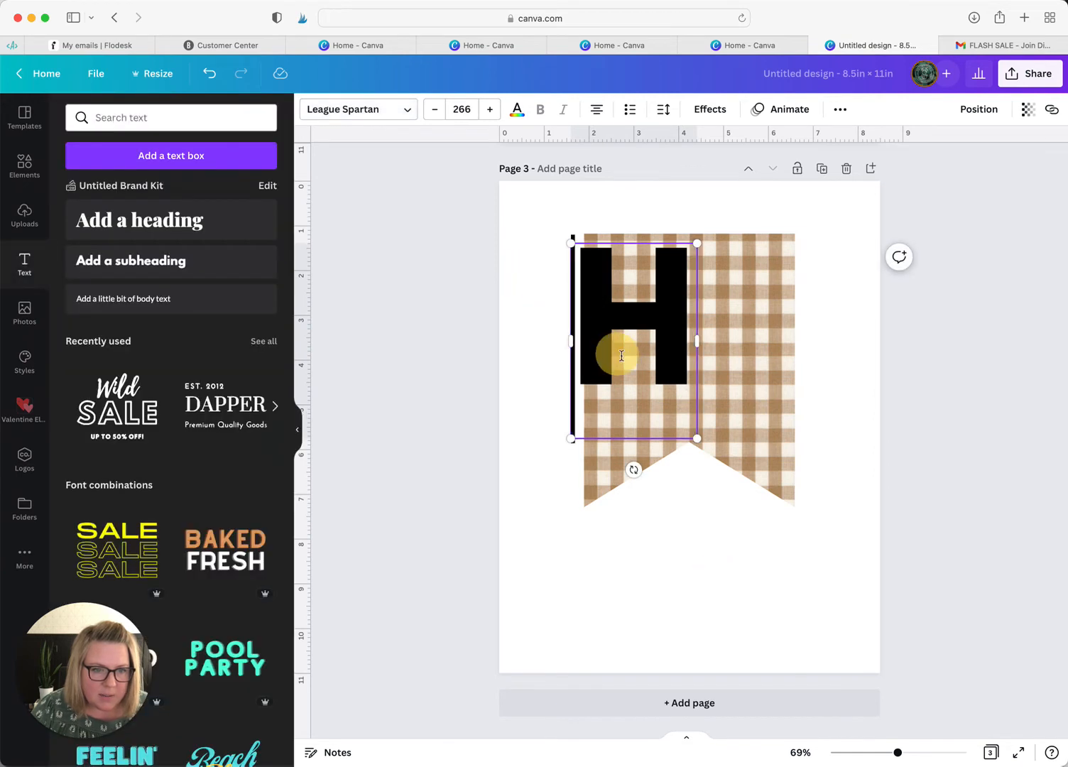
click(481, 355)
drag(627, 317, 674, 344)
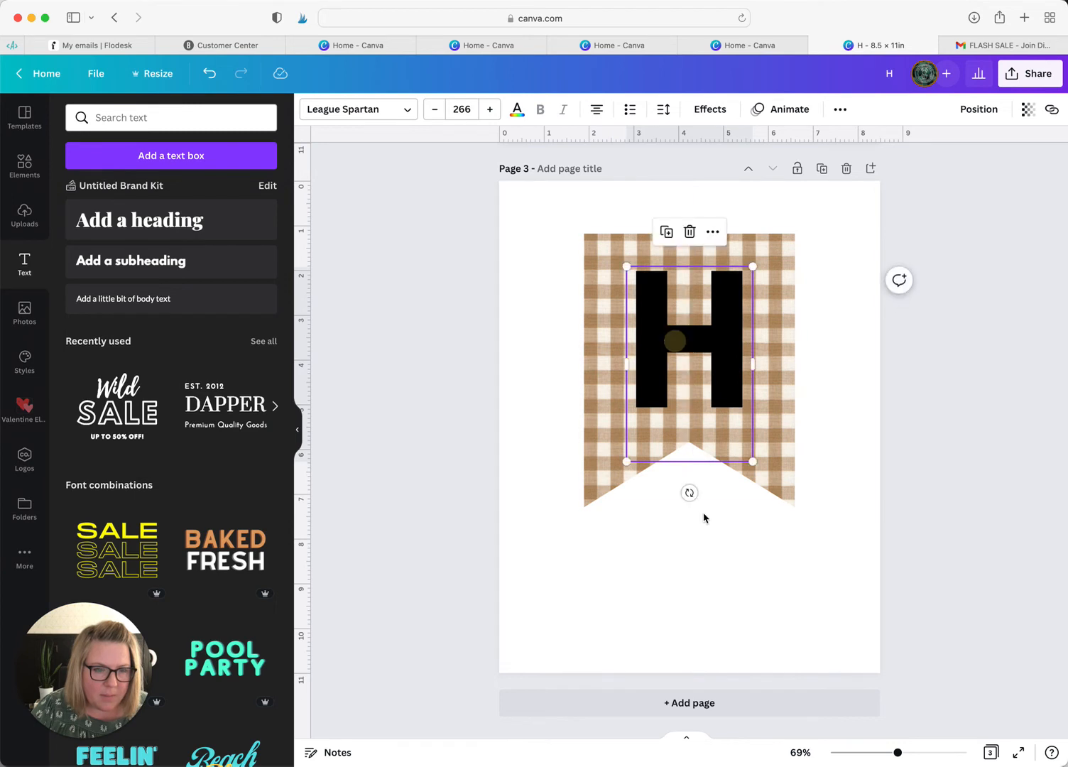
Step: Recolor the letter H with the first dark red photo color from the burgundy leaf sprig's palette
click(518, 113)
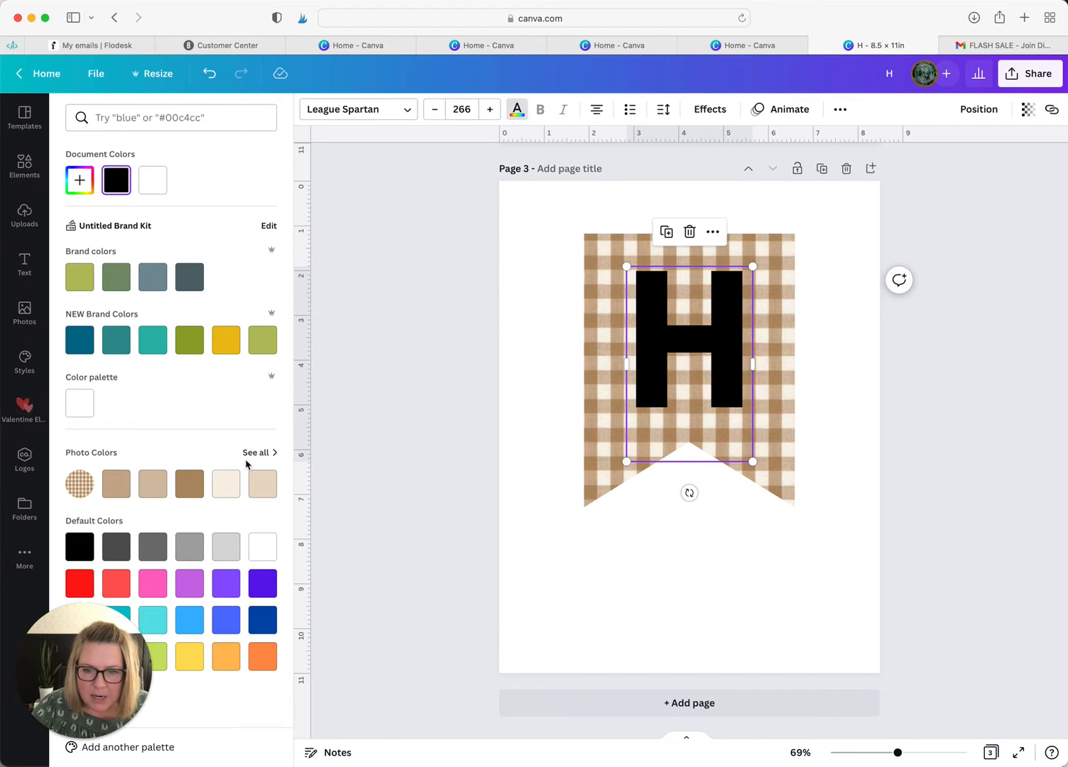
click(250, 455)
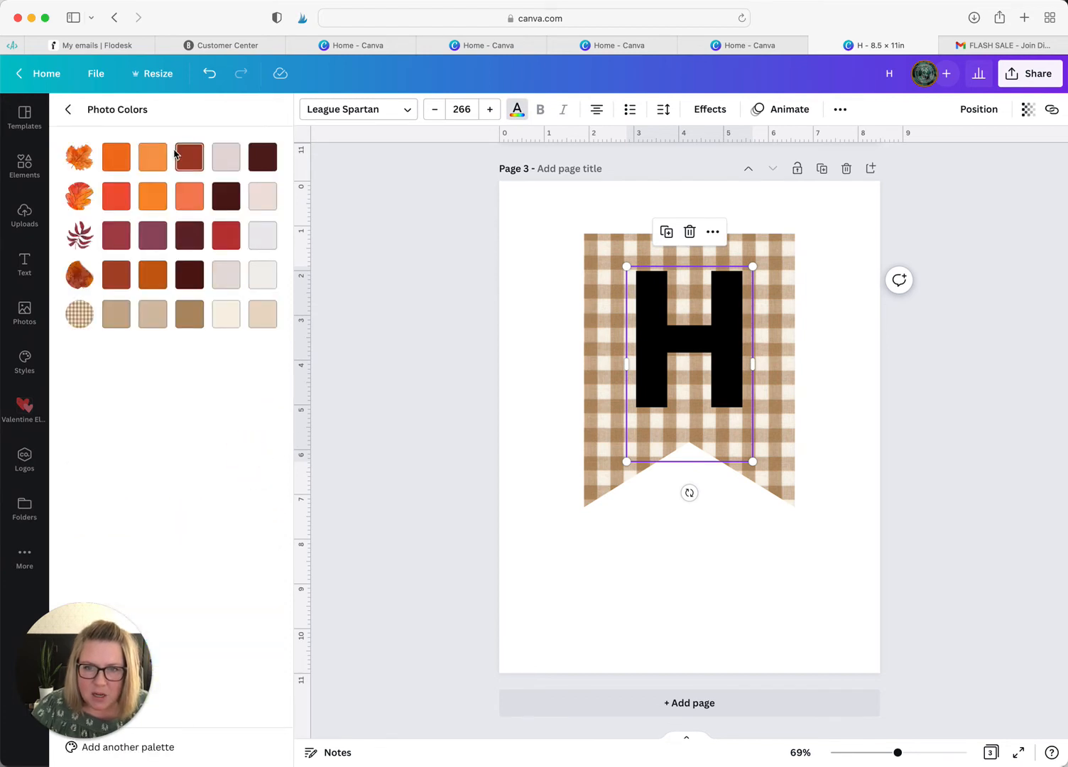
click(68, 109)
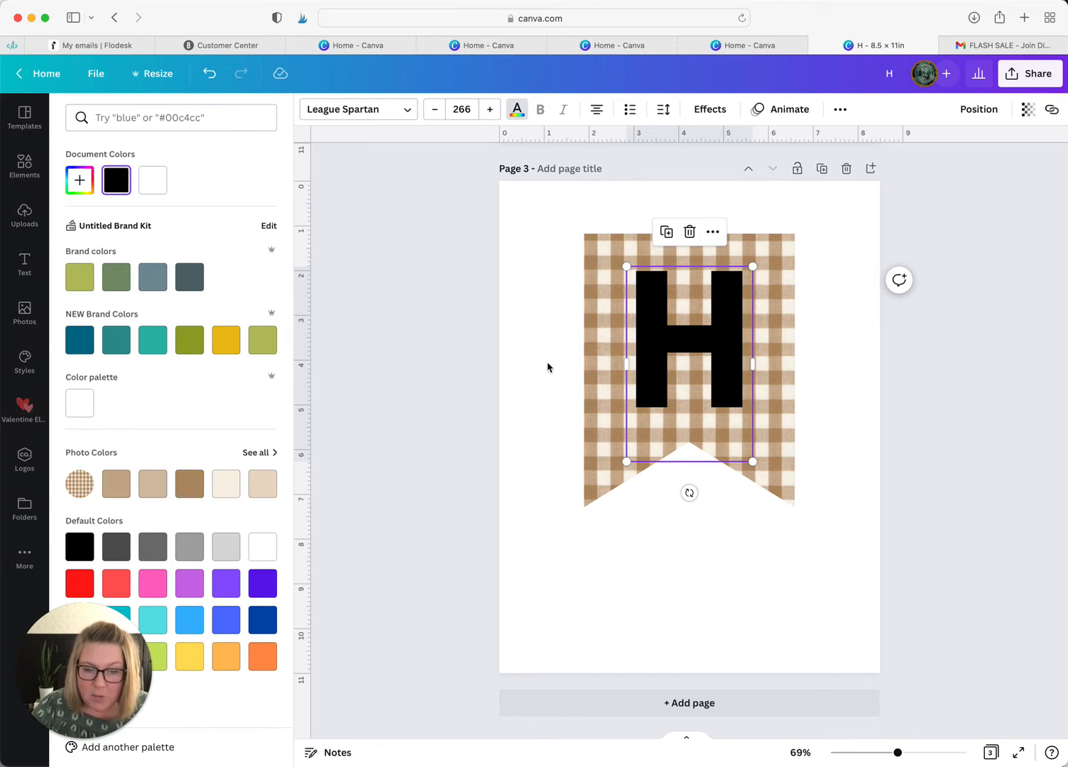
scroll(471, 374, up, 5)
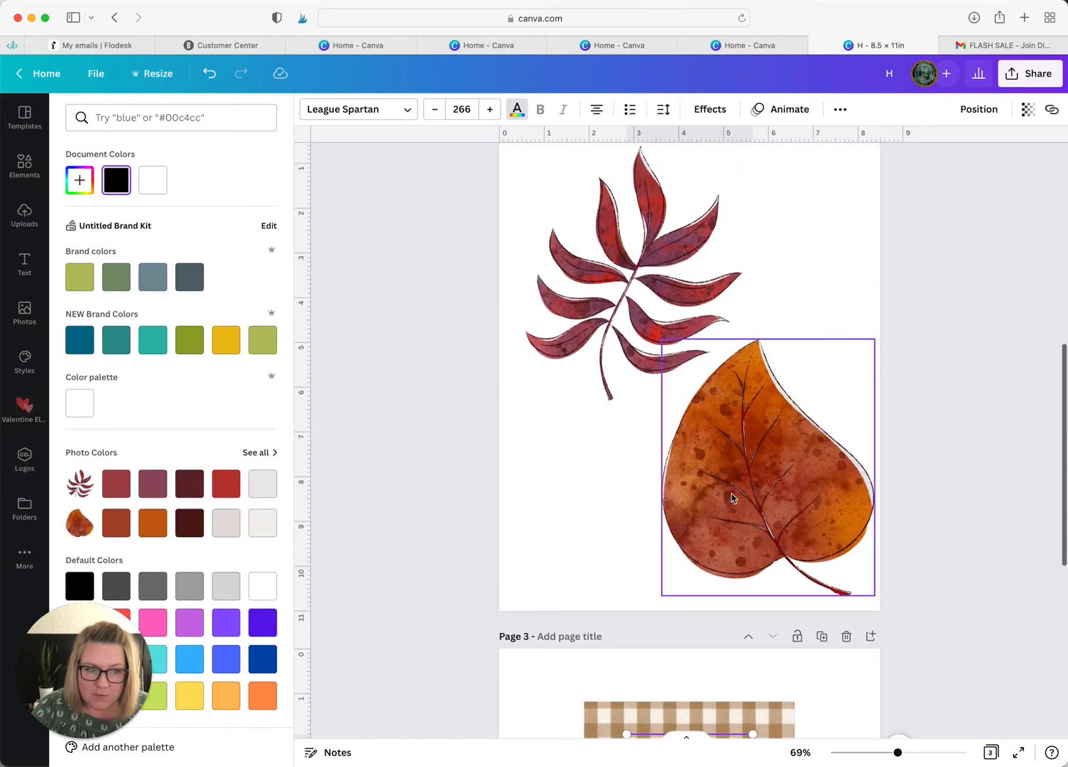
scroll(732, 500, down, 10)
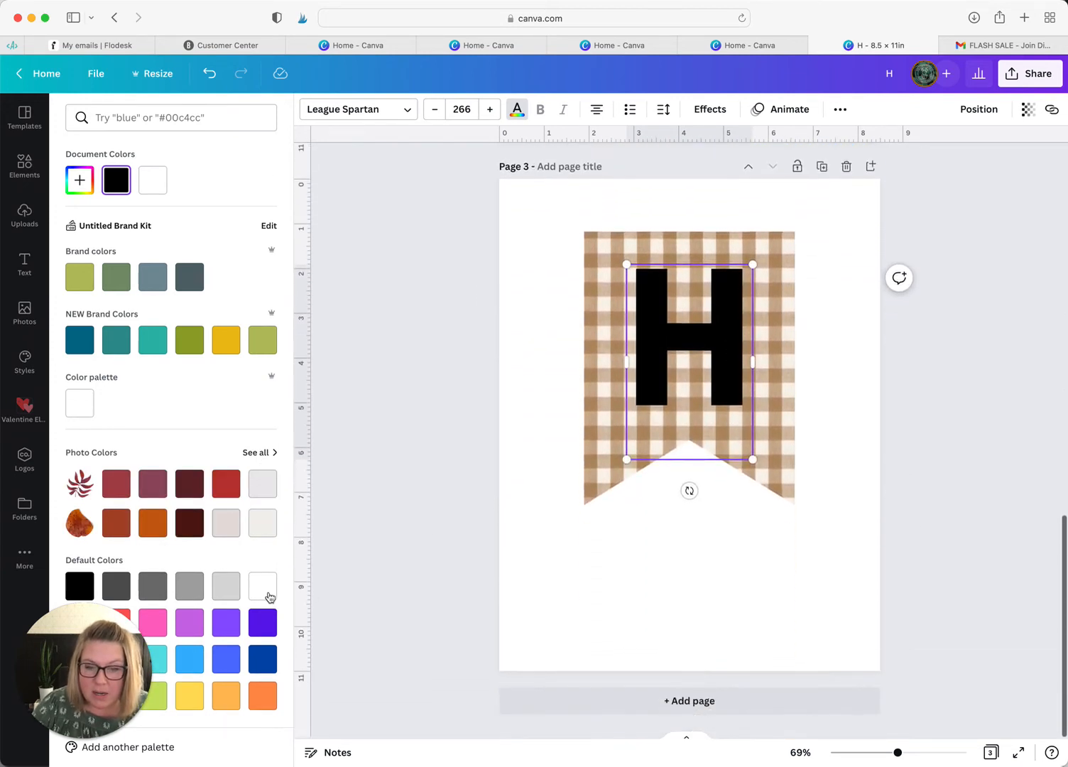
click(265, 456)
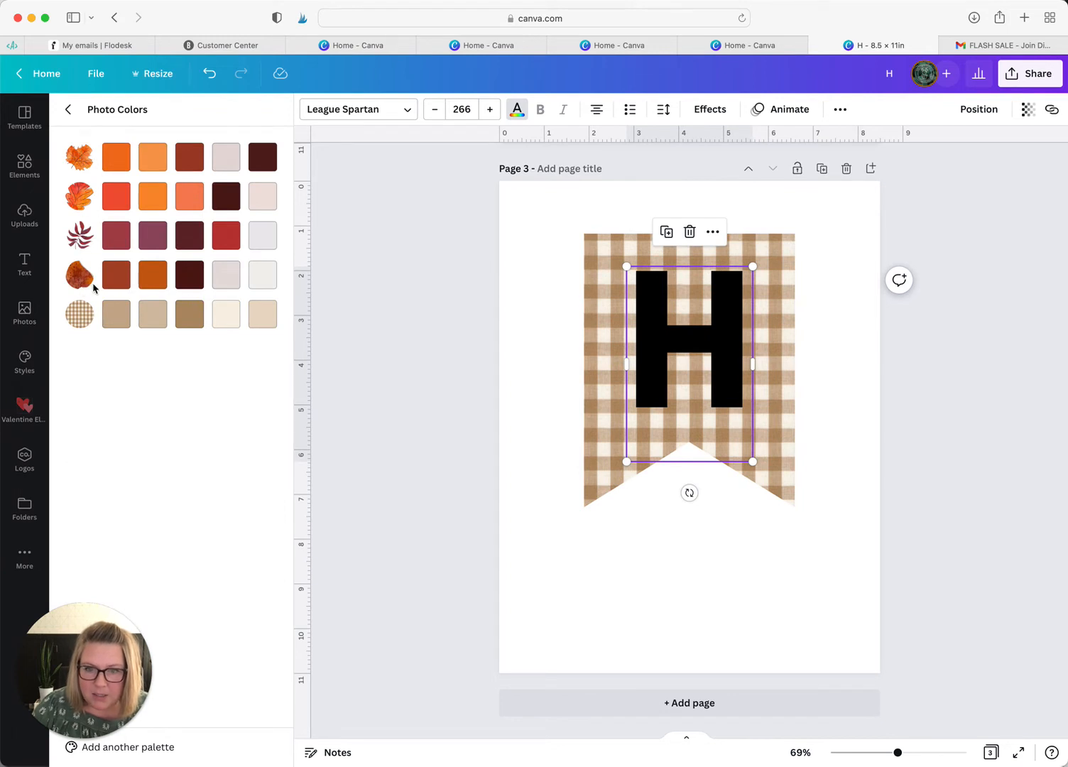
click(118, 242)
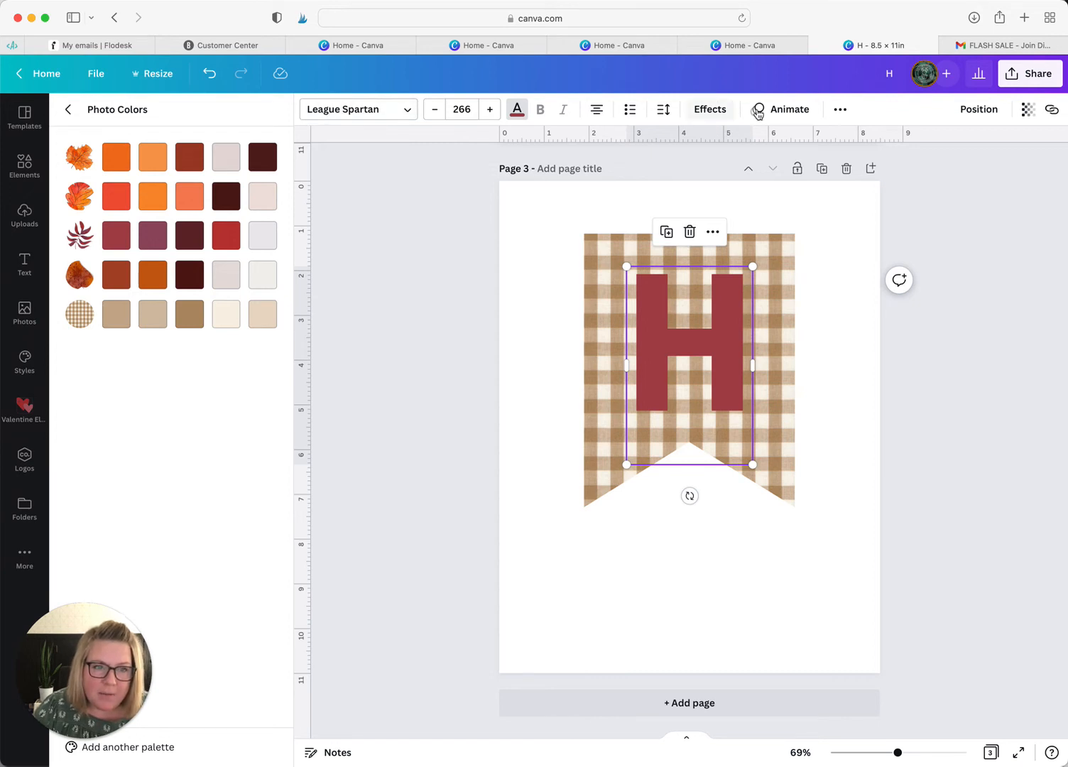
Step: Apply the Splice text effect to the letter H and set its effect color to the red document color
click(713, 112)
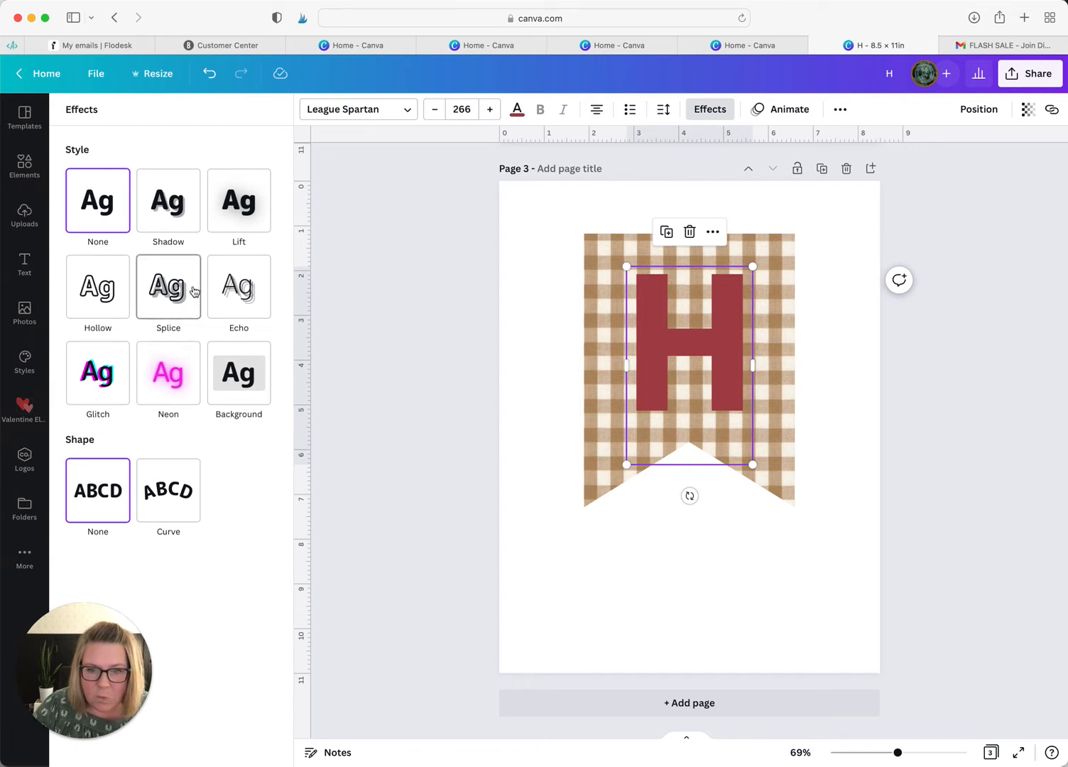
click(166, 298)
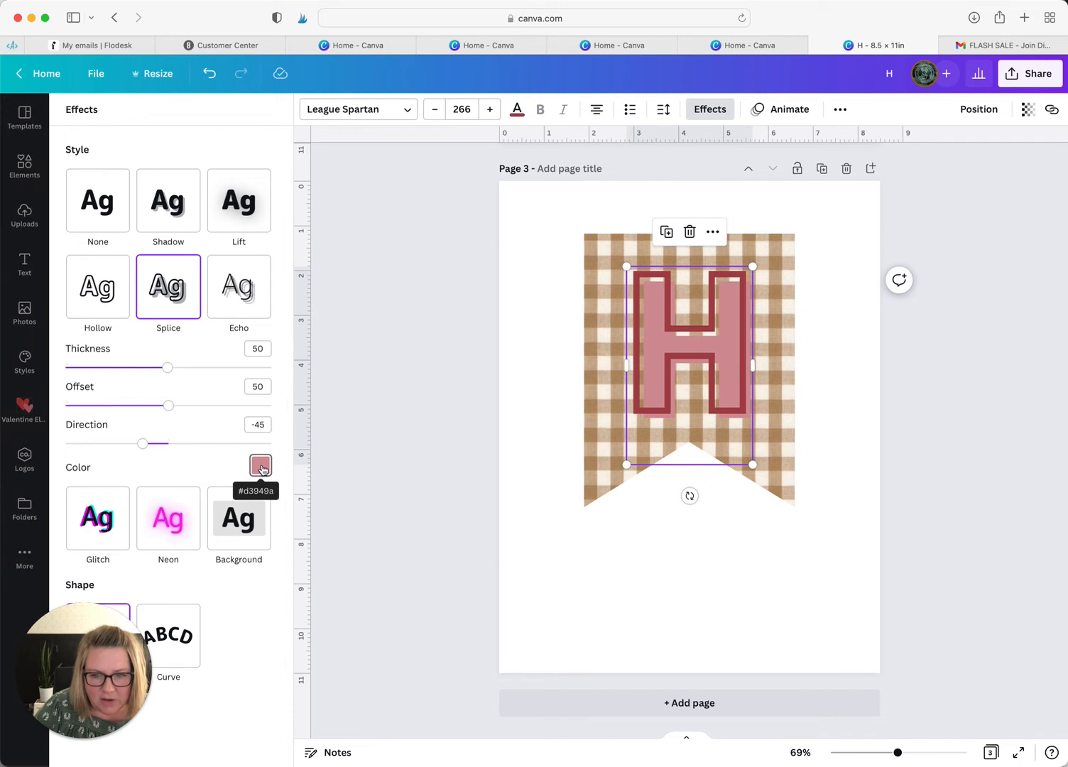
click(261, 468)
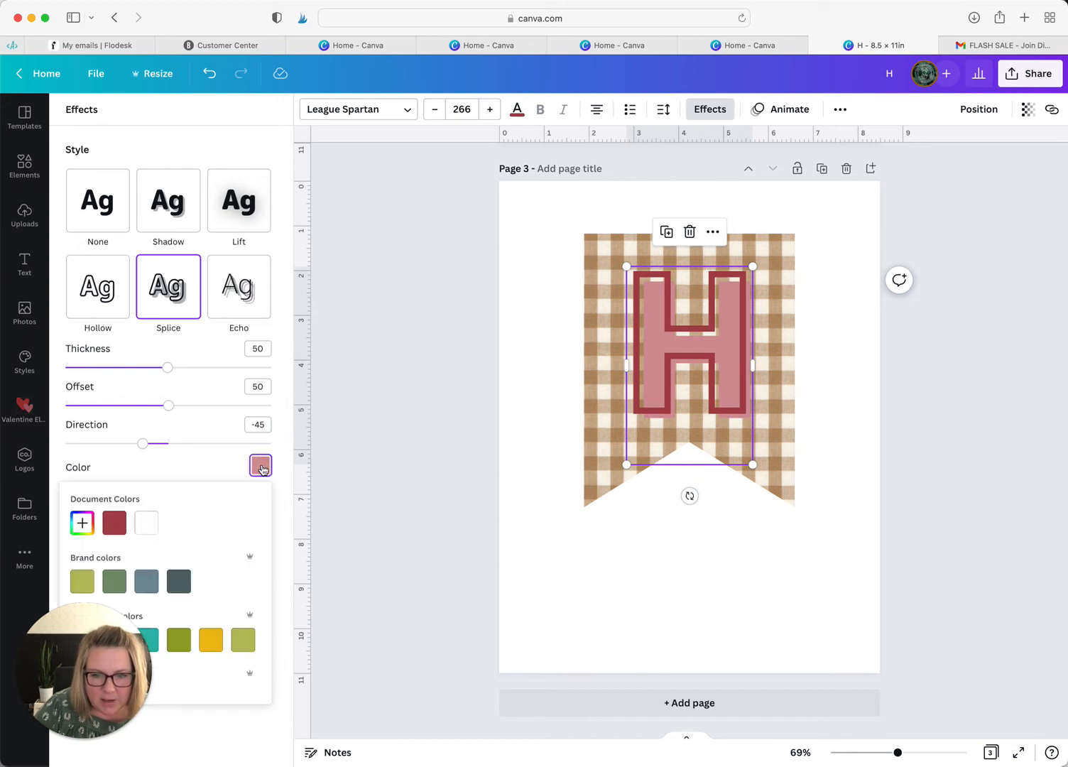
click(114, 523)
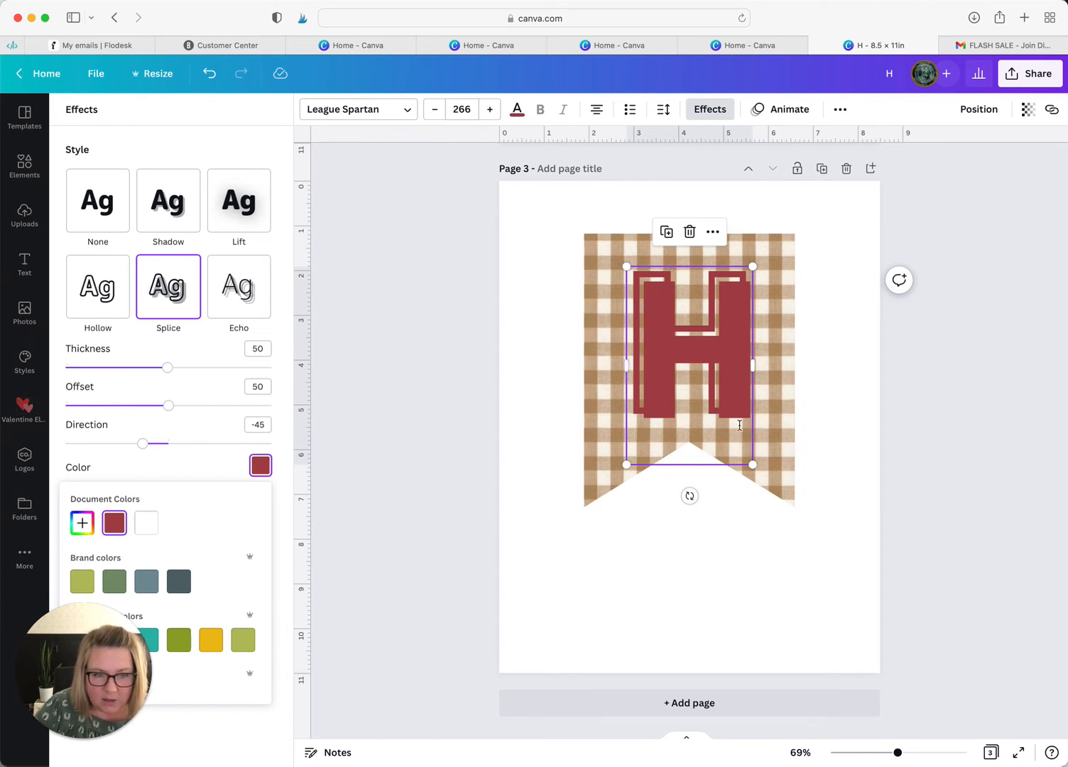
Step: Recolor the letter H's outline with a dark maroon photo color from the leaf palettes
click(518, 116)
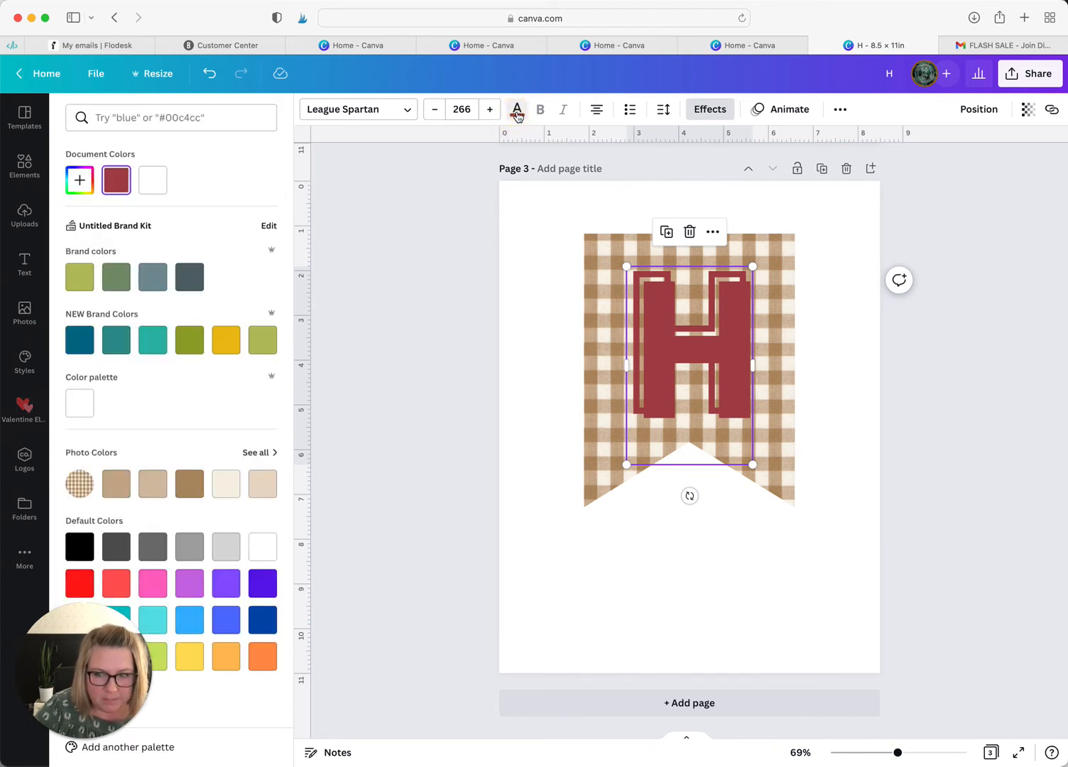
click(263, 453)
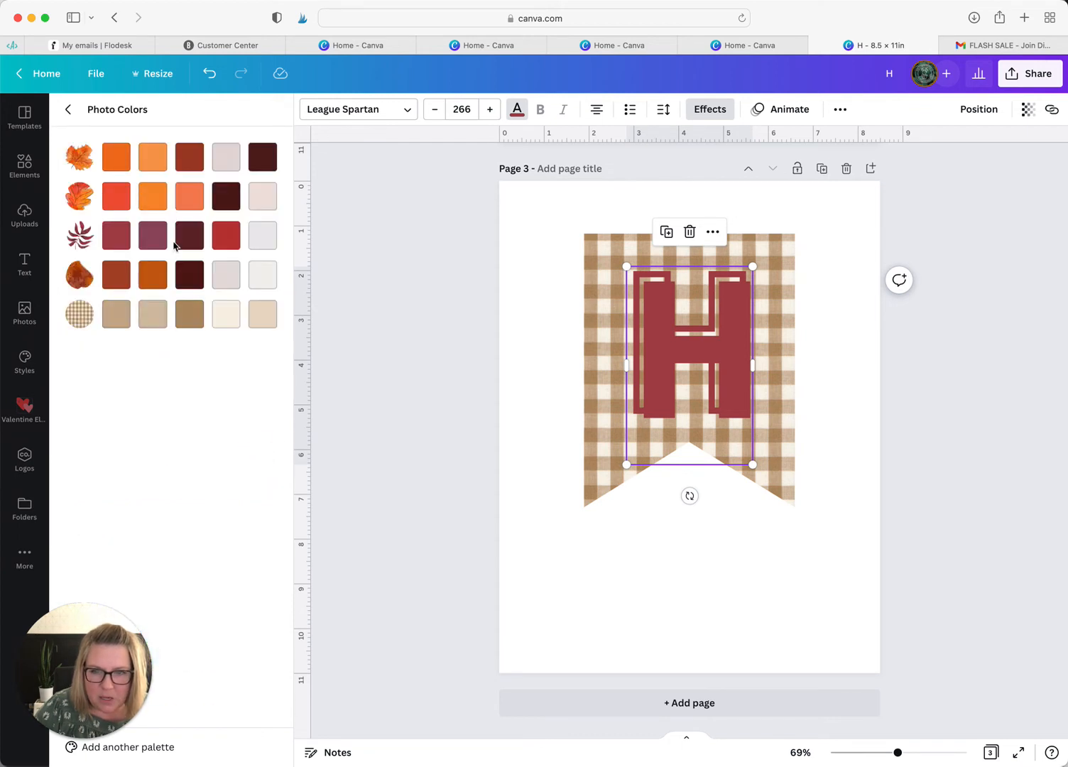
click(189, 245)
click(191, 276)
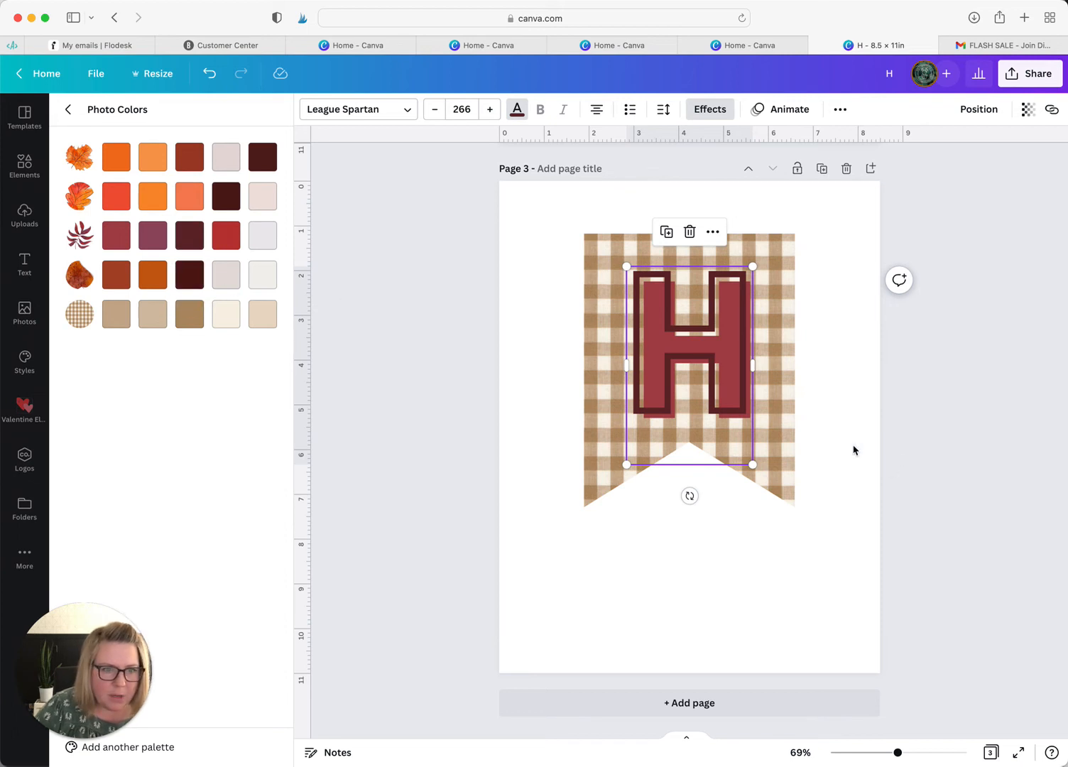
click(840, 465)
click(539, 318)
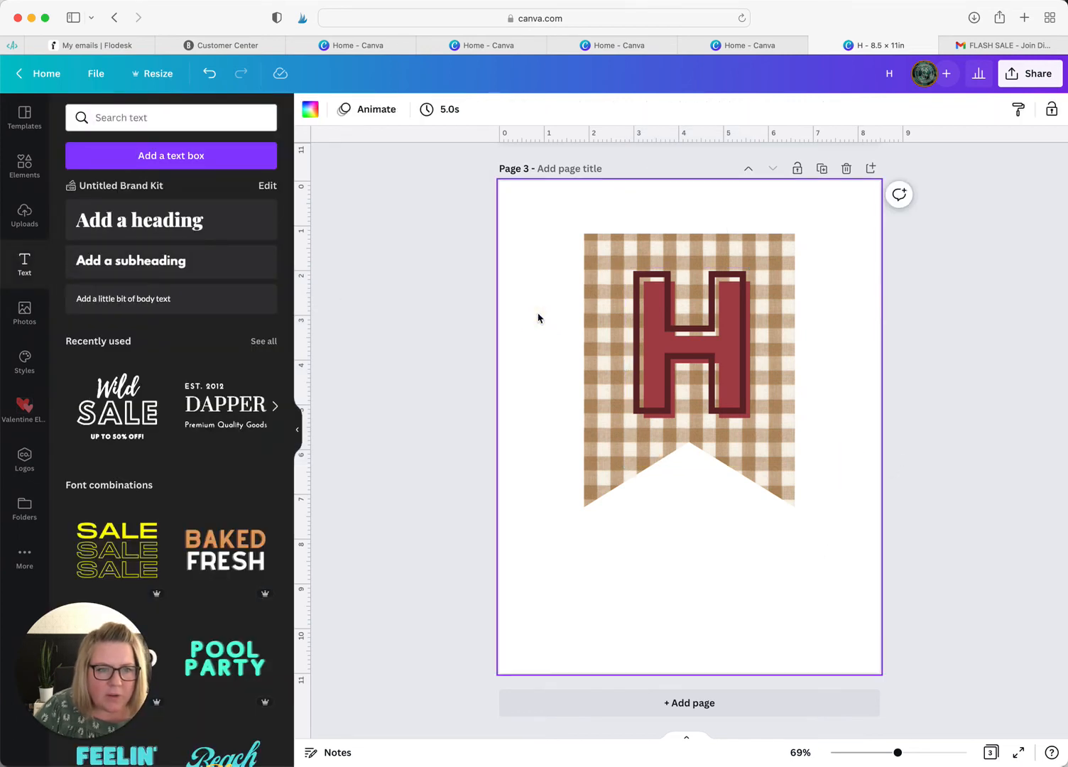
Step: Rotate the gingham banner and its H together 90° counterclockwise and move them up on page 3
click(538, 208)
drag(539, 208, 838, 600)
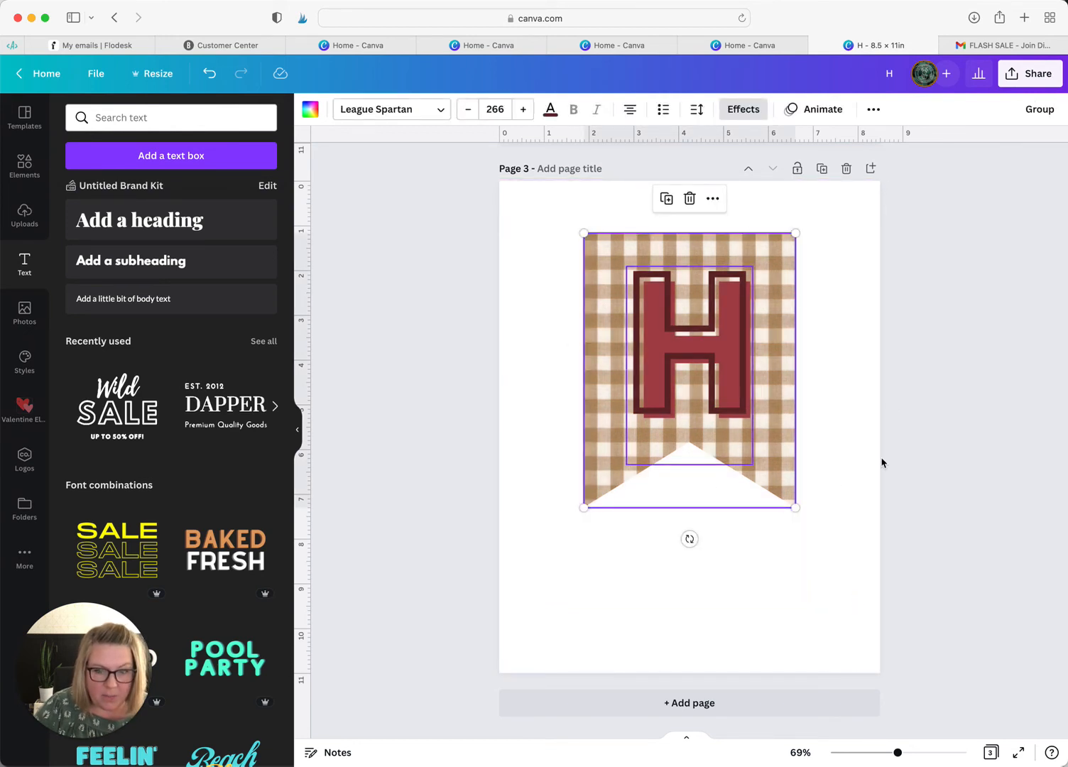
drag(689, 539, 792, 371)
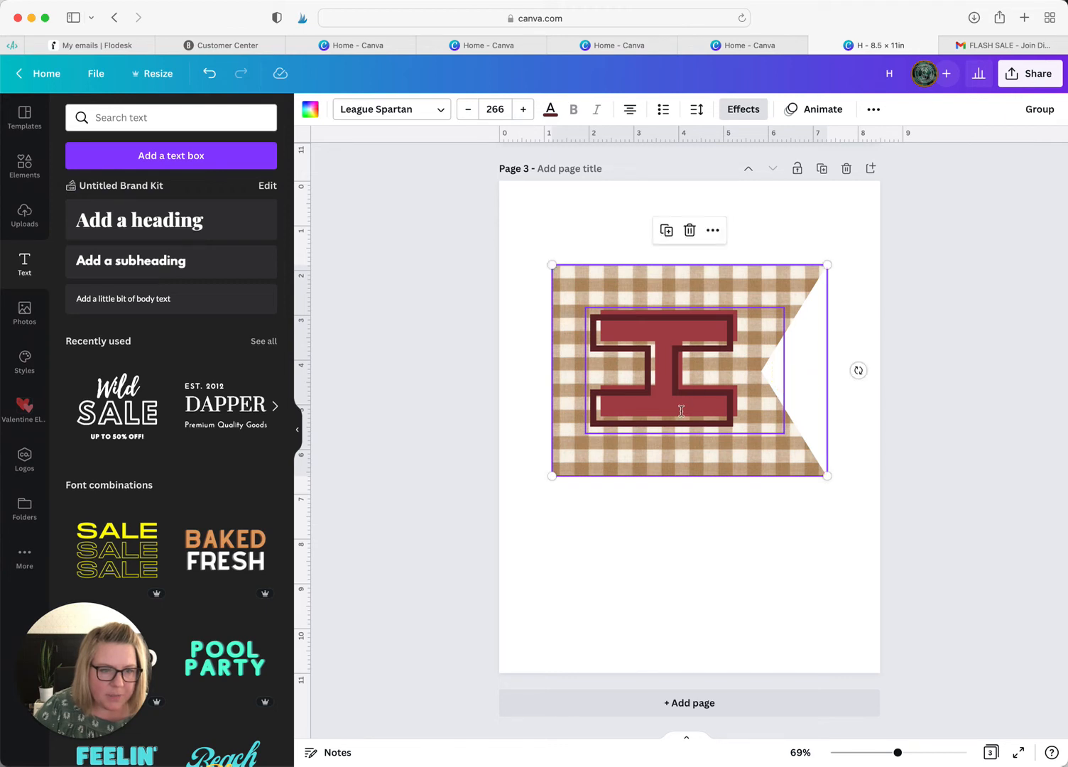
drag(680, 410, 679, 369)
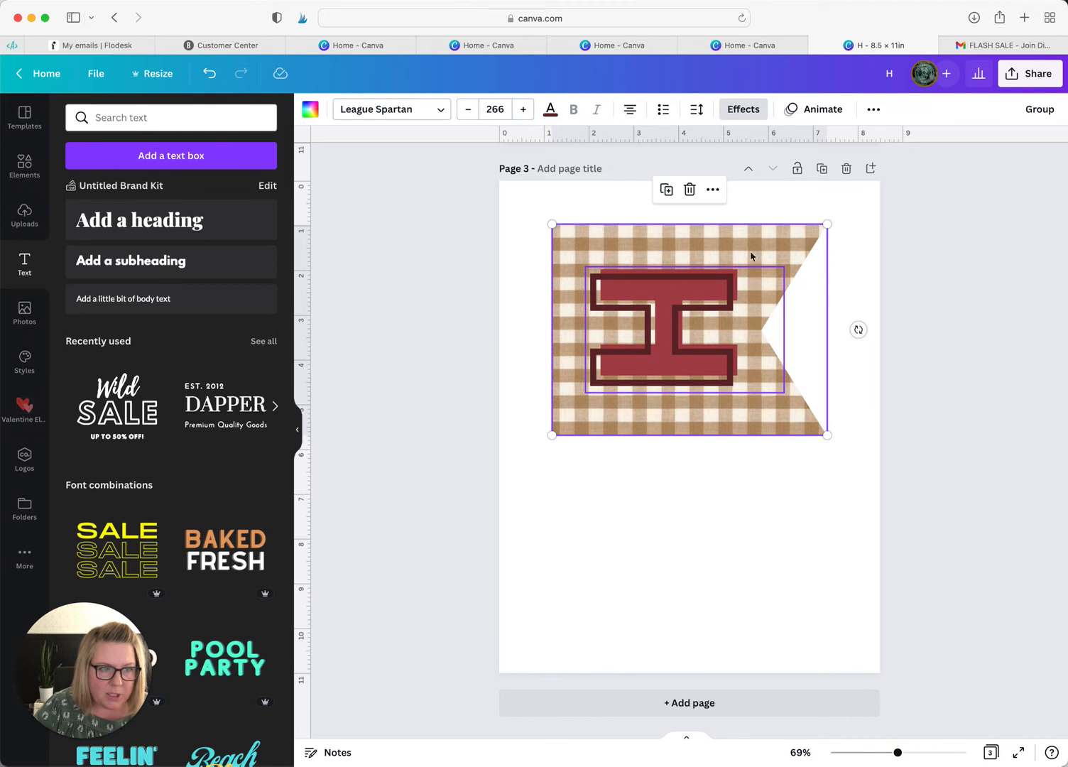
Step: Duplicate the rotated H banner and stack the two banners on page 3 with a narrow gap between them
click(874, 110)
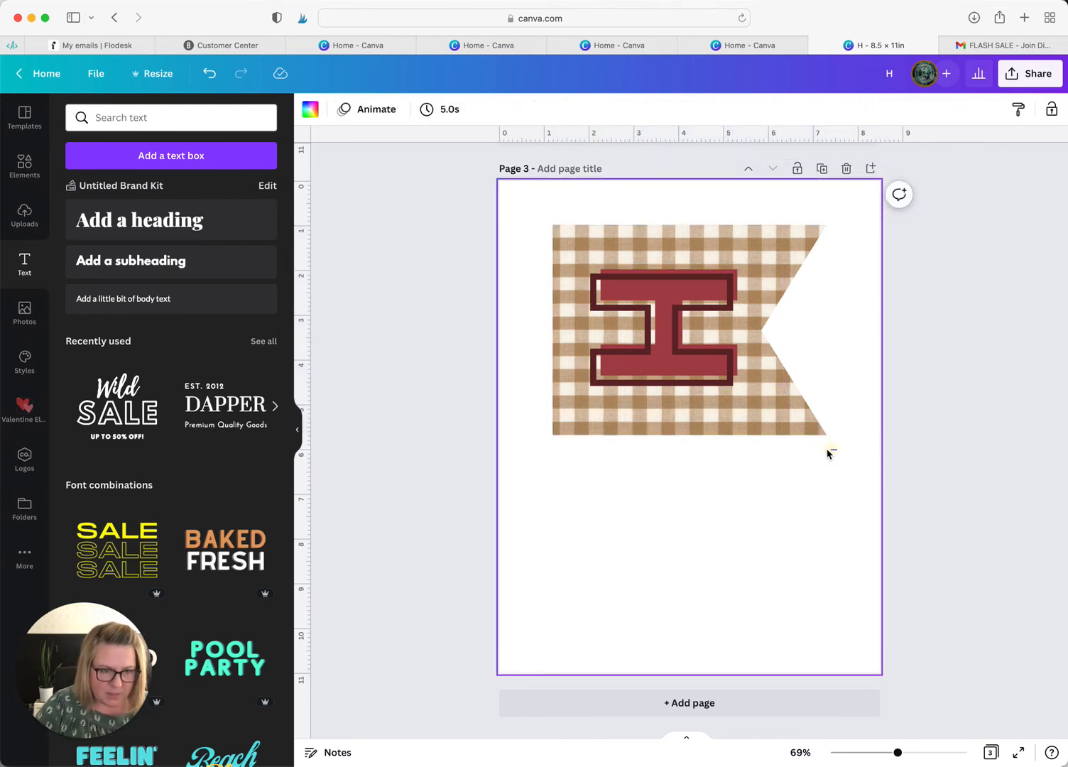
drag(828, 453, 595, 262)
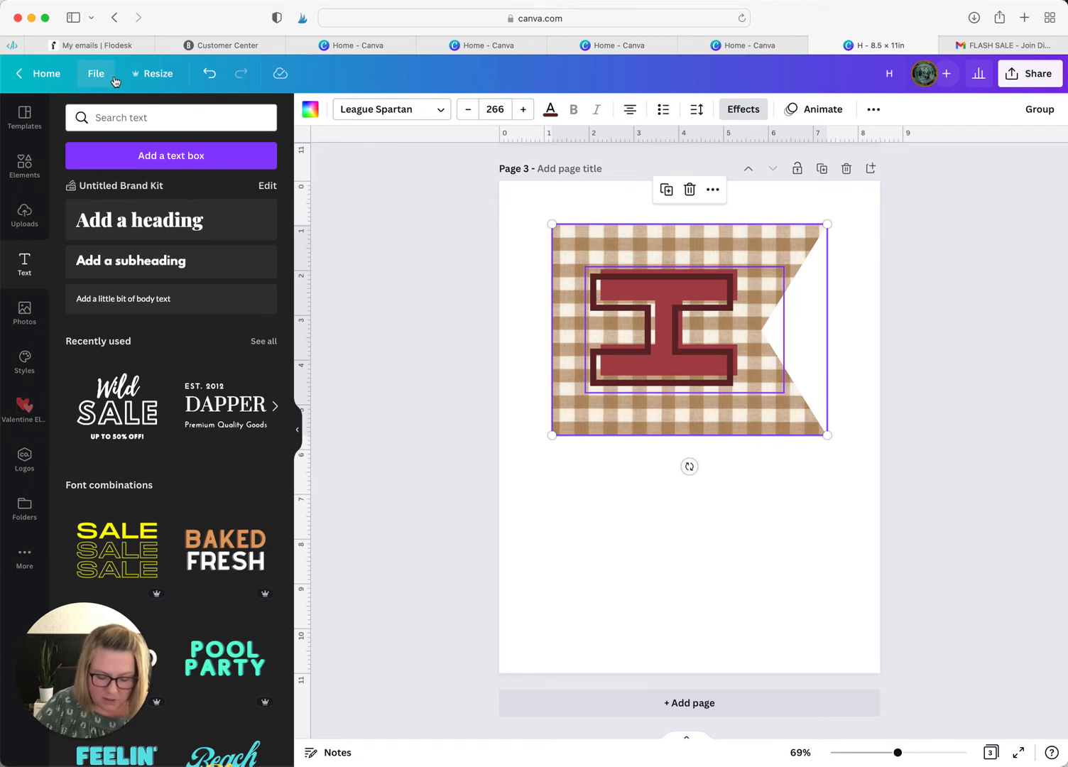
key(super+d)
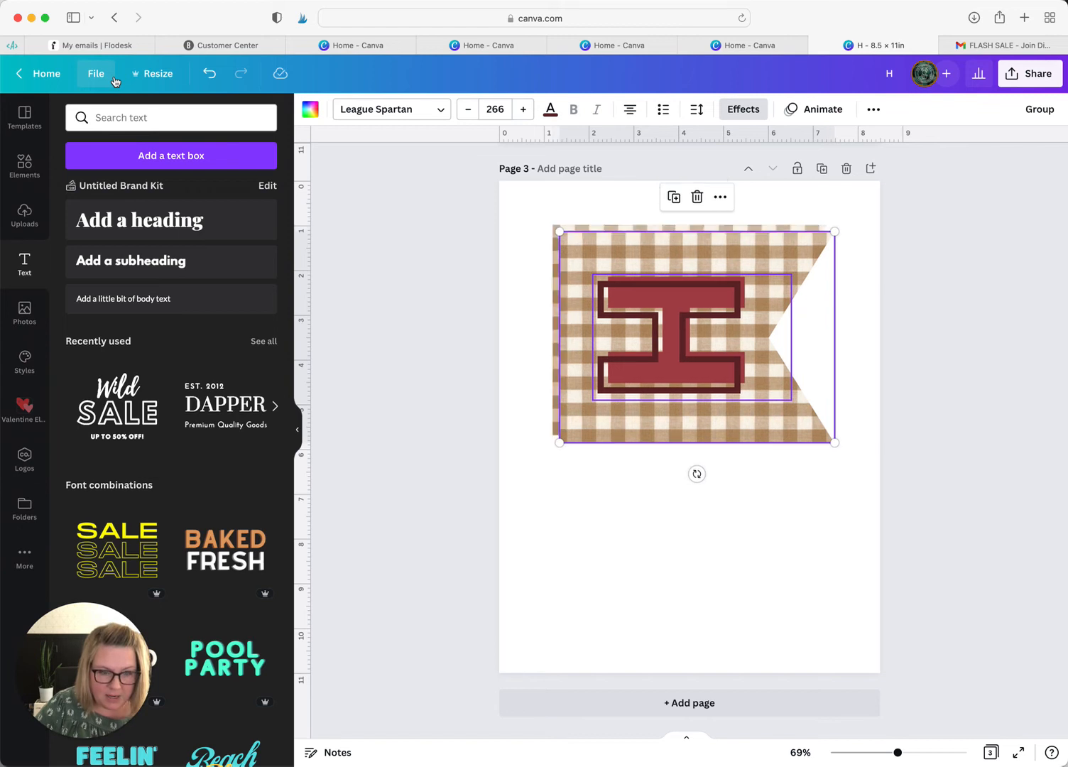
drag(655, 302, 645, 520)
drag(532, 238, 687, 317)
click(527, 441)
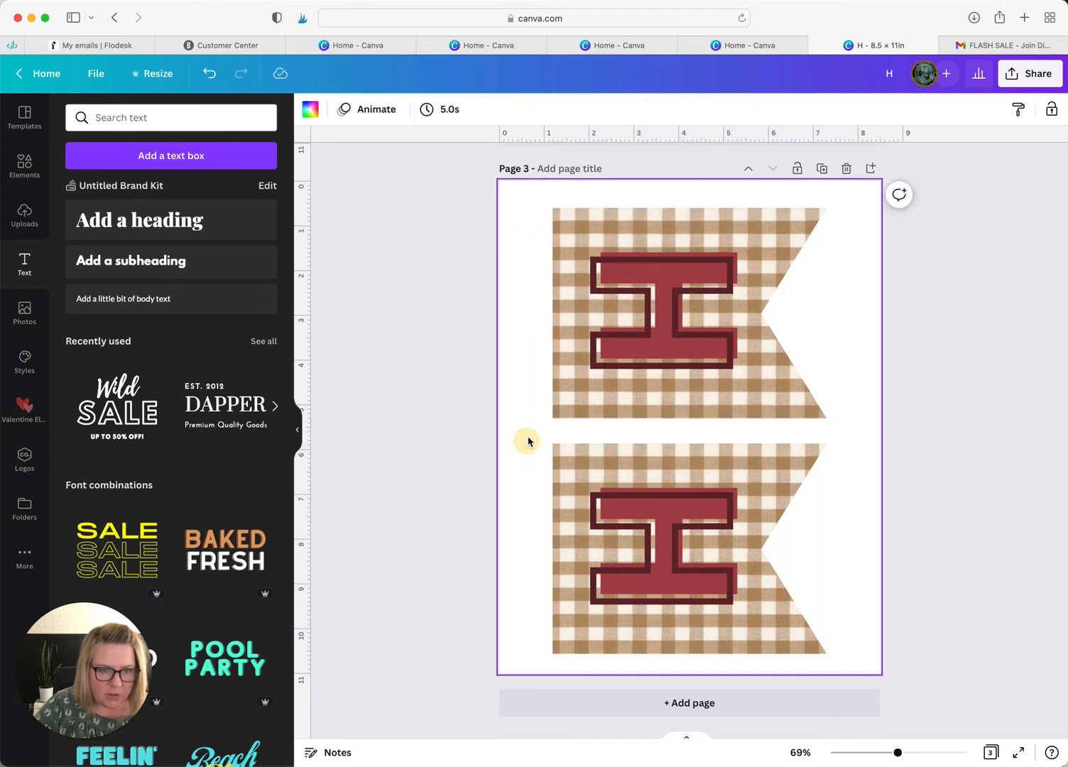
drag(527, 441, 766, 629)
drag(717, 579, 722, 578)
click(851, 370)
Step: Replace the letter on page 3's lower banner with "A"
click(666, 576)
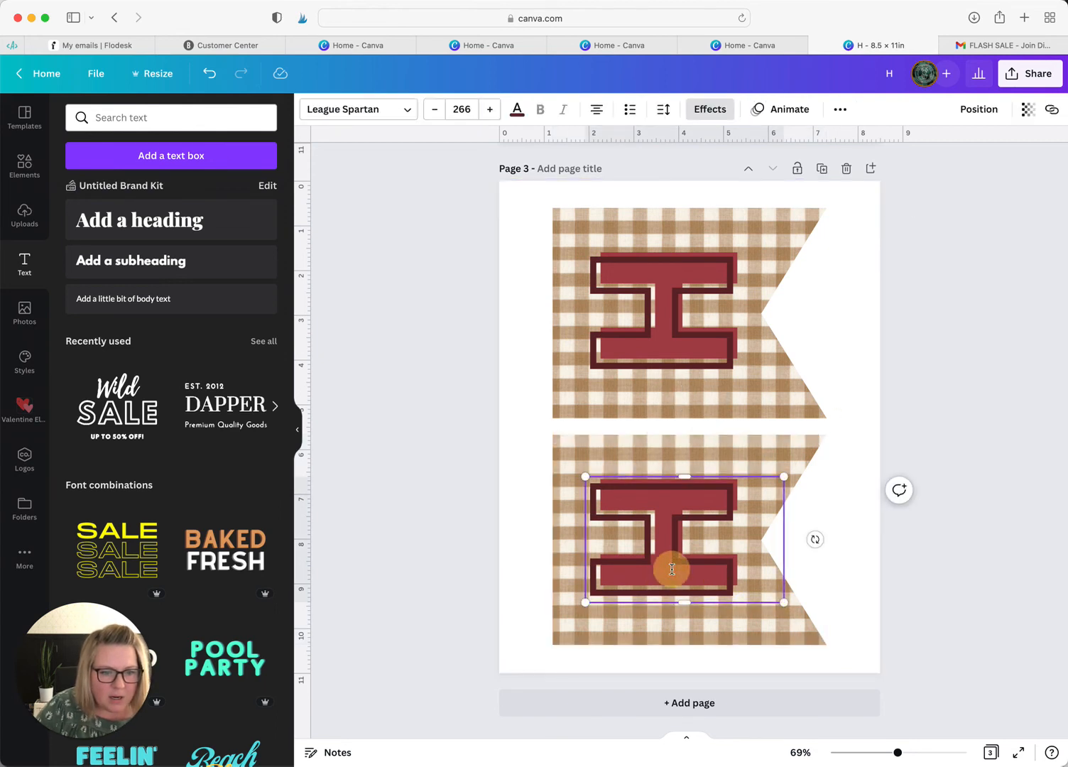
double_click(672, 569)
text(A)
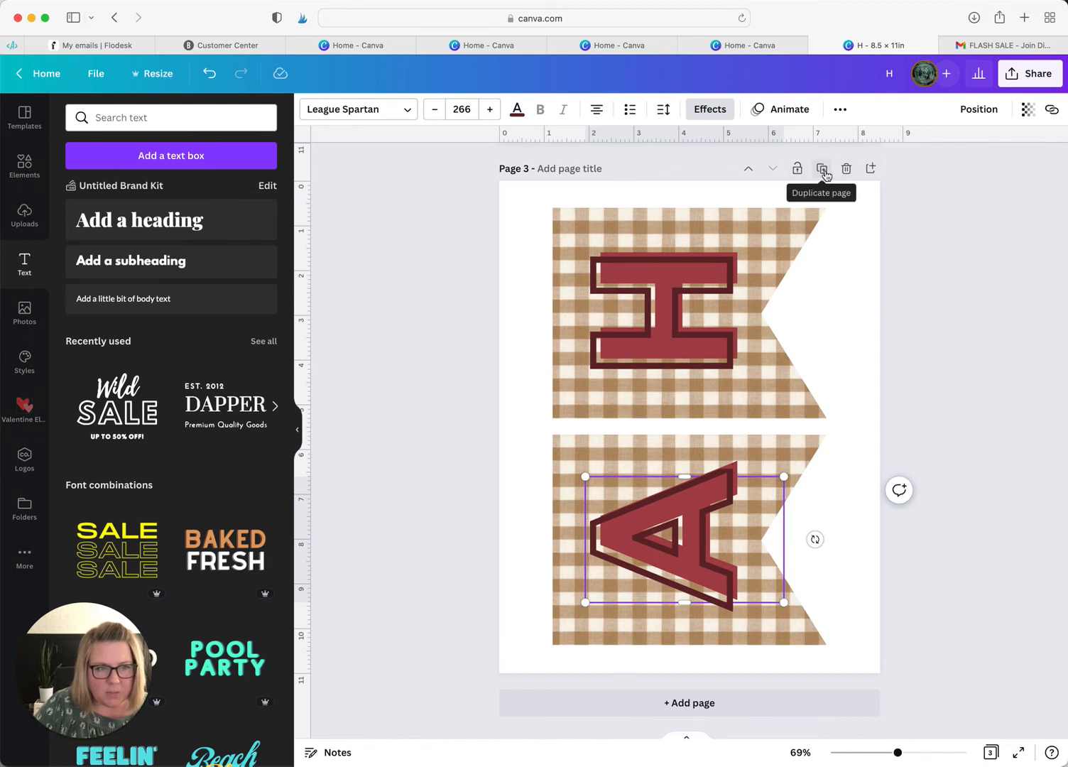
Step: Duplicate page 3 and replace the letters on both banners of the copy with "P"
click(822, 171)
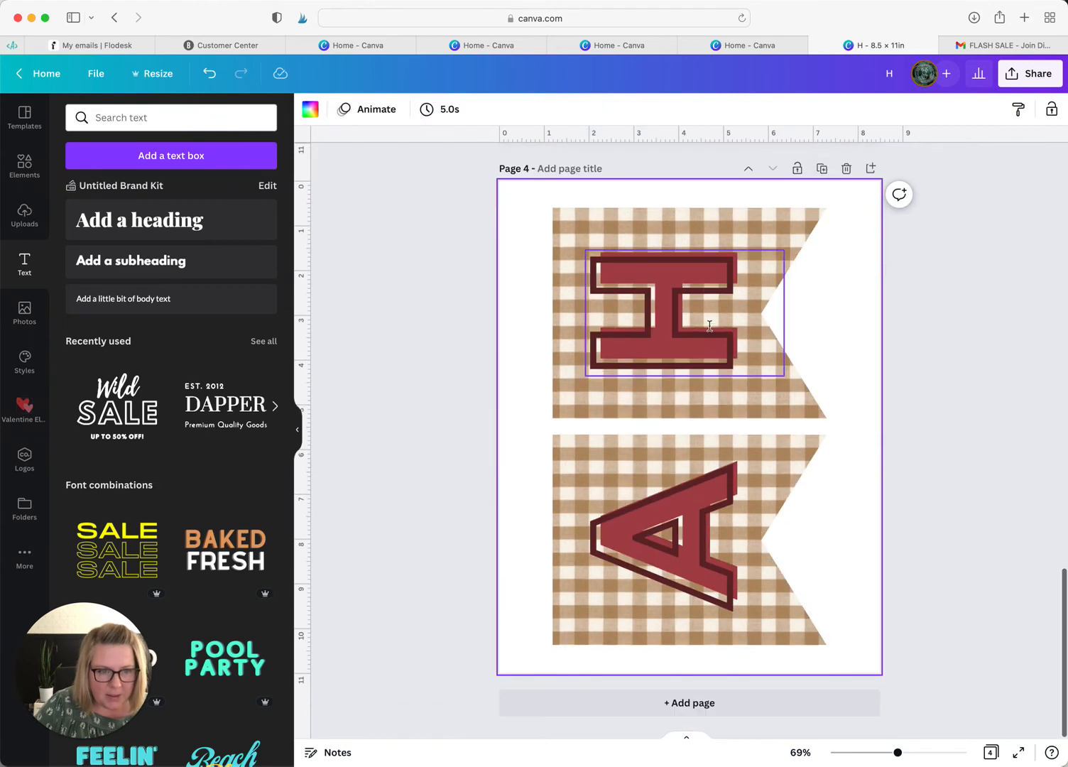
click(690, 302)
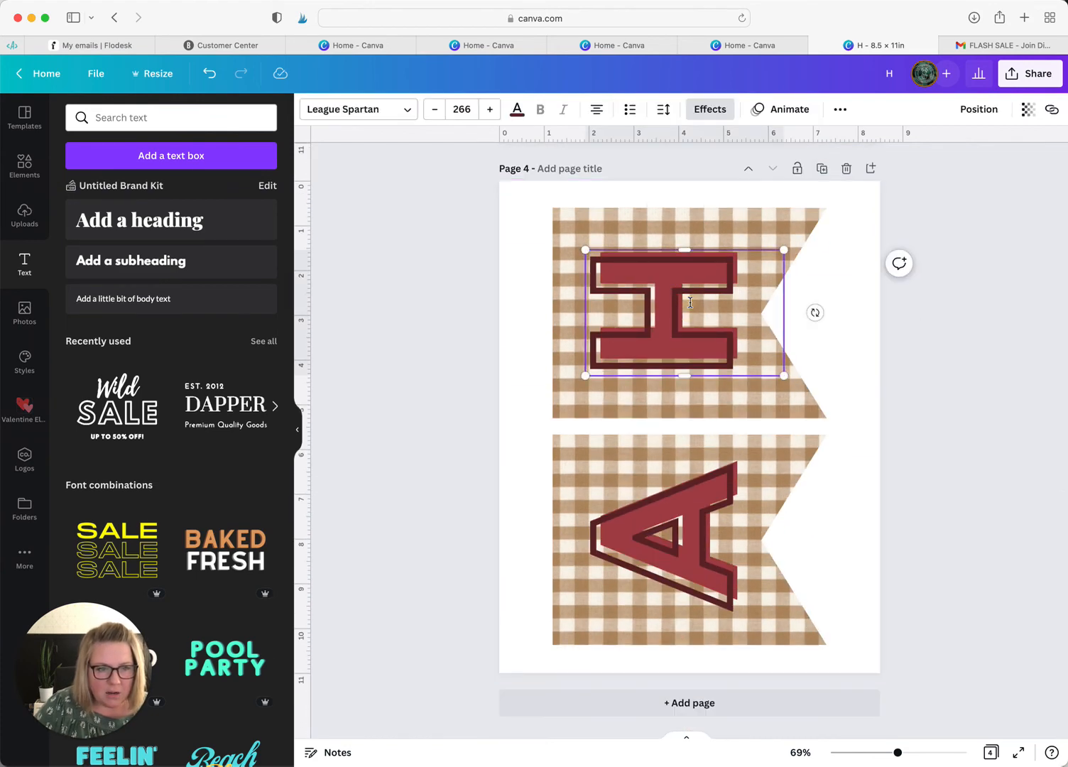
click(690, 302)
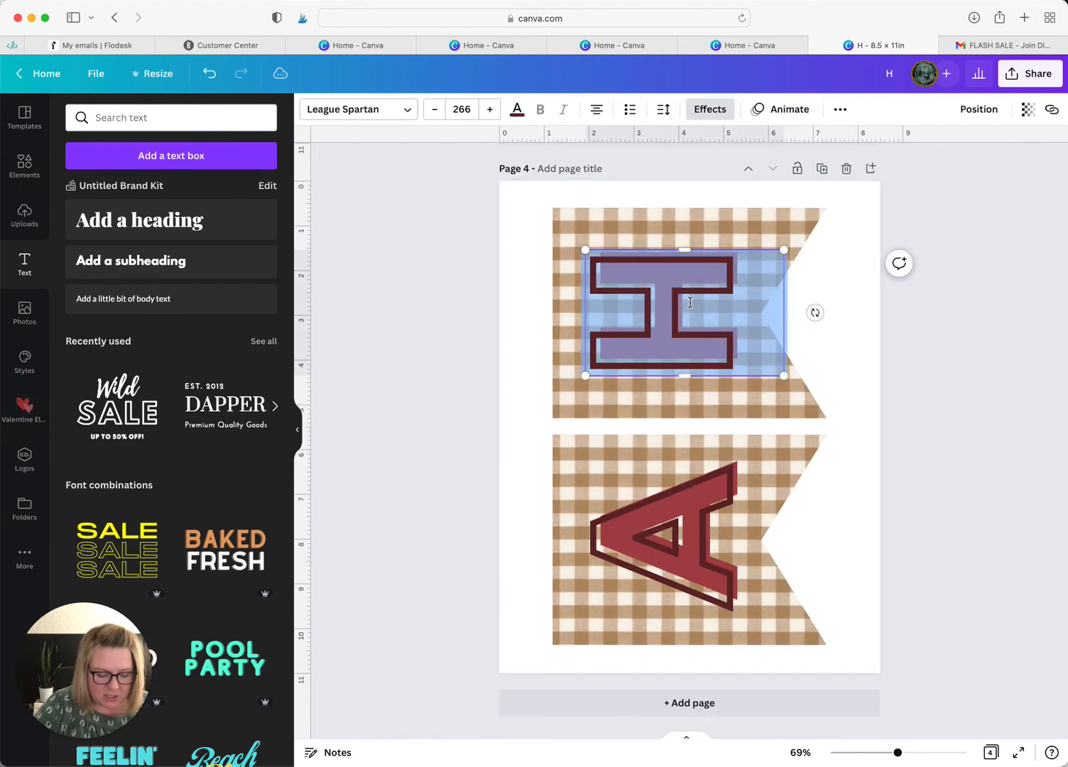
text(P)
click(679, 505)
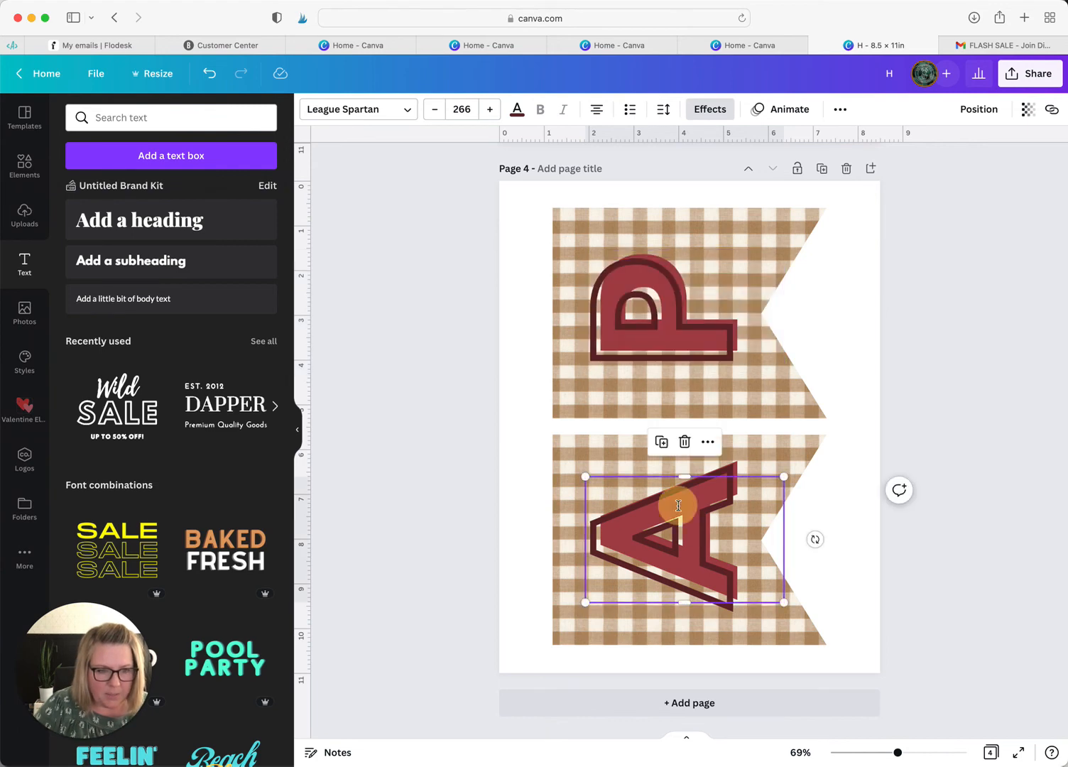
click(679, 505)
text(P)
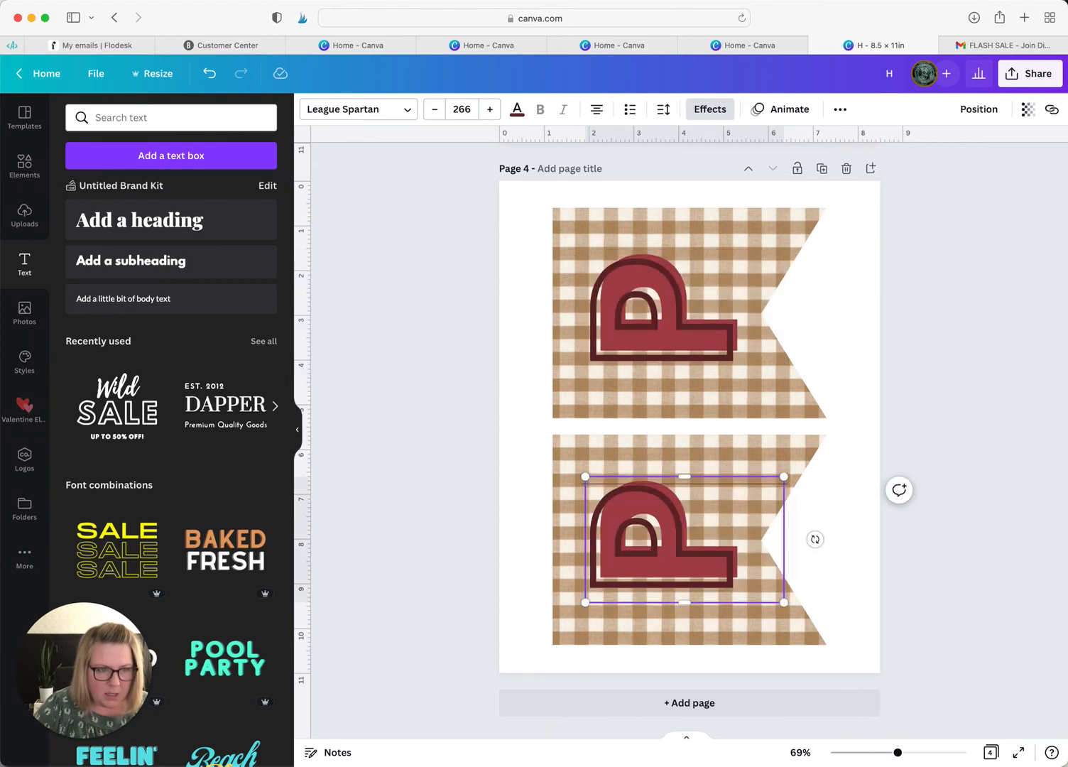
Step: Duplicate page 4 and change the copy's upper letter to "Y" and its lower letter to "F"
click(822, 169)
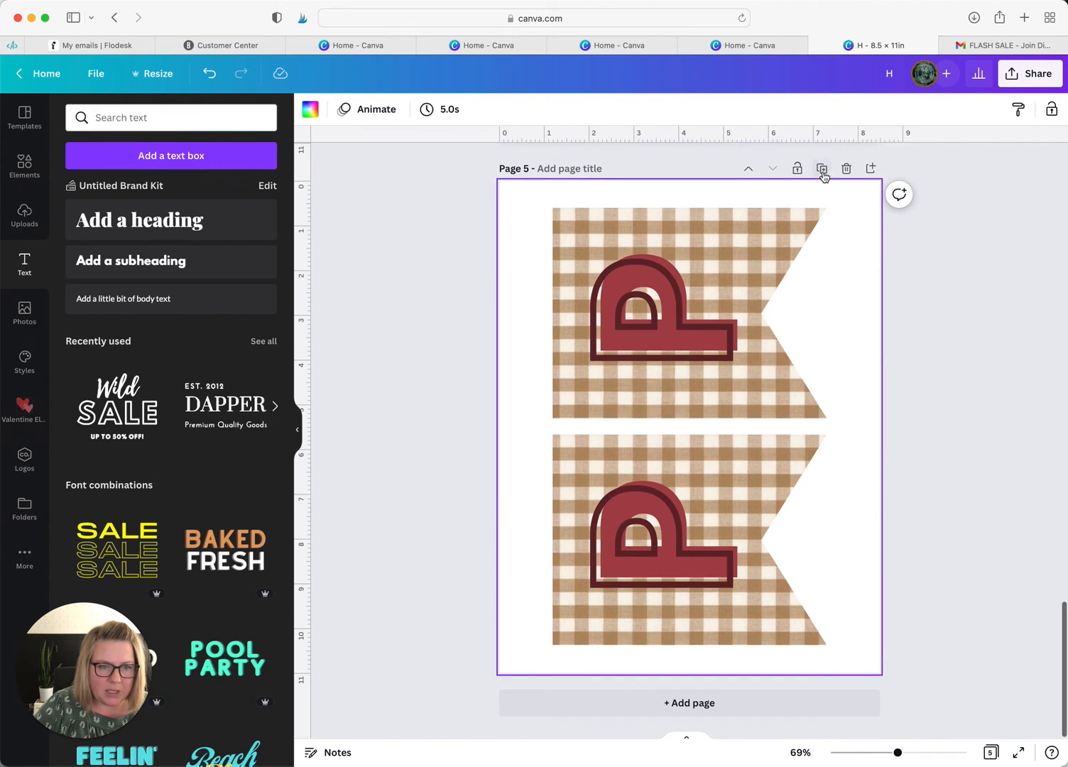
click(679, 306)
click(679, 306)
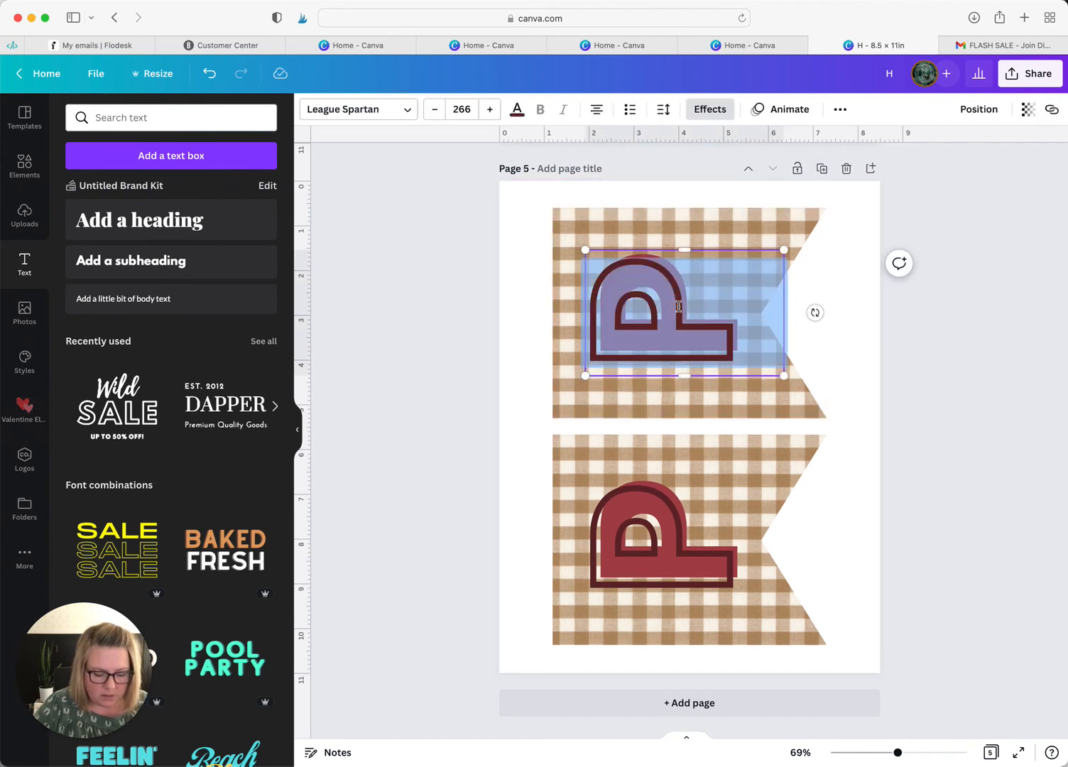
text(Y)
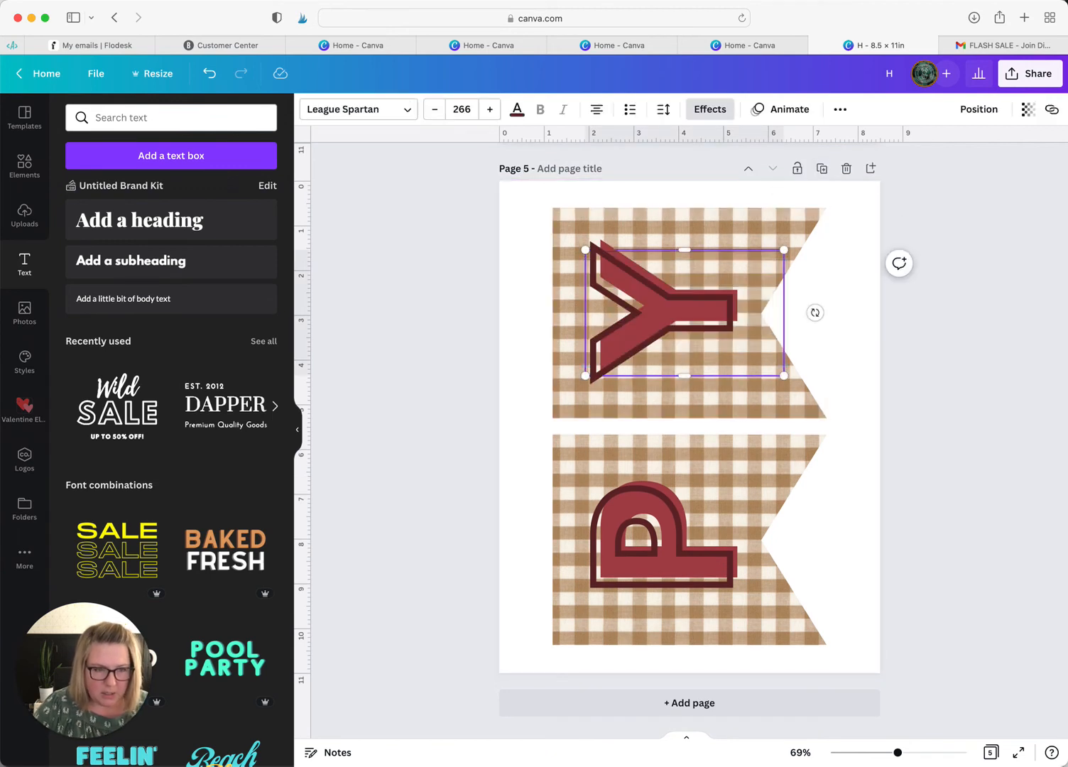
double_click(655, 538)
text(F)
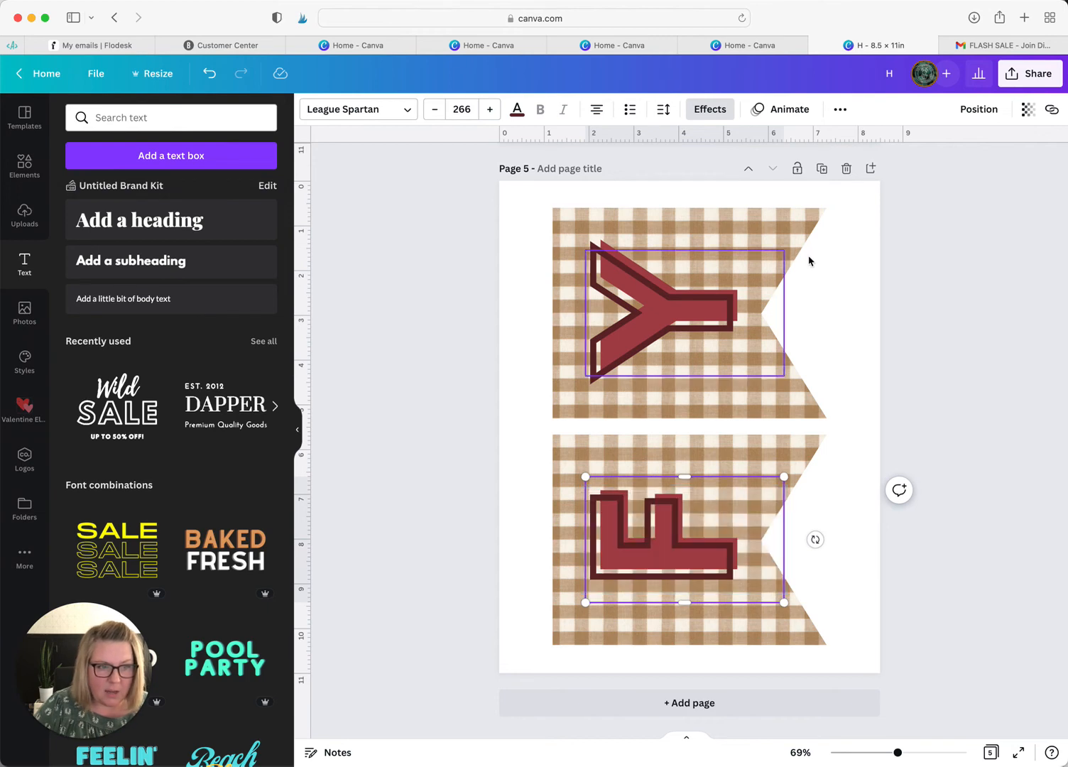
Step: Duplicate page 5 and change the copy's upper letter to "A" and its lower letter to "L"
click(822, 169)
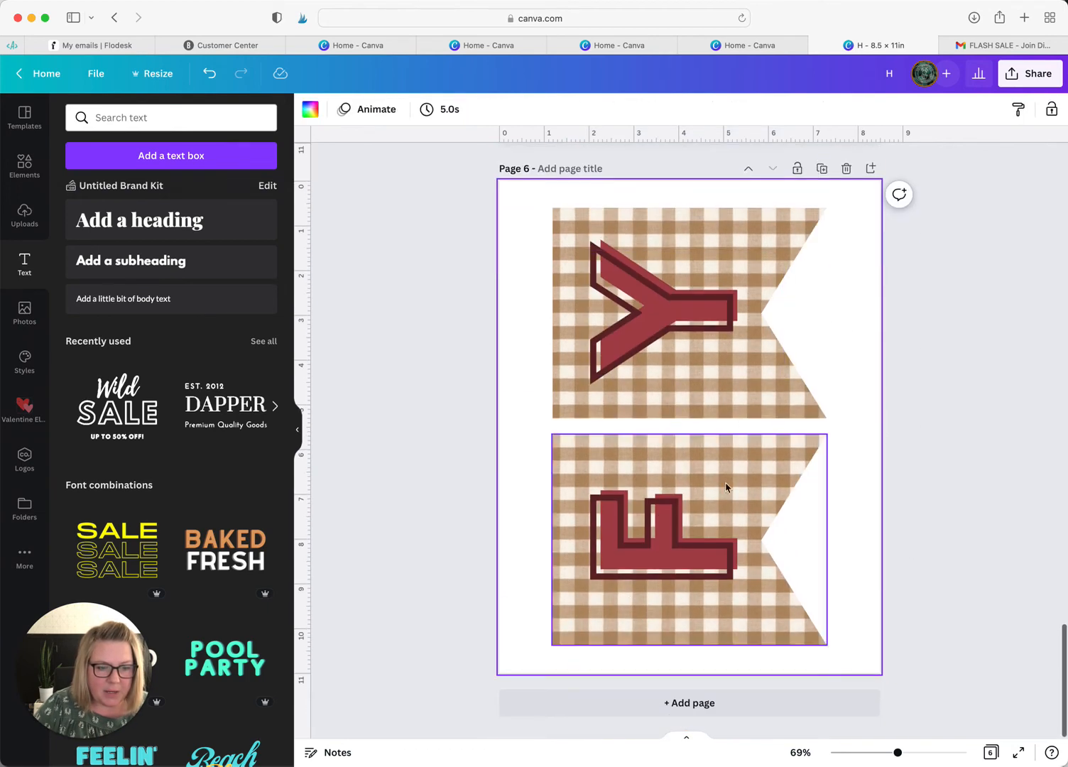
double_click(673, 317)
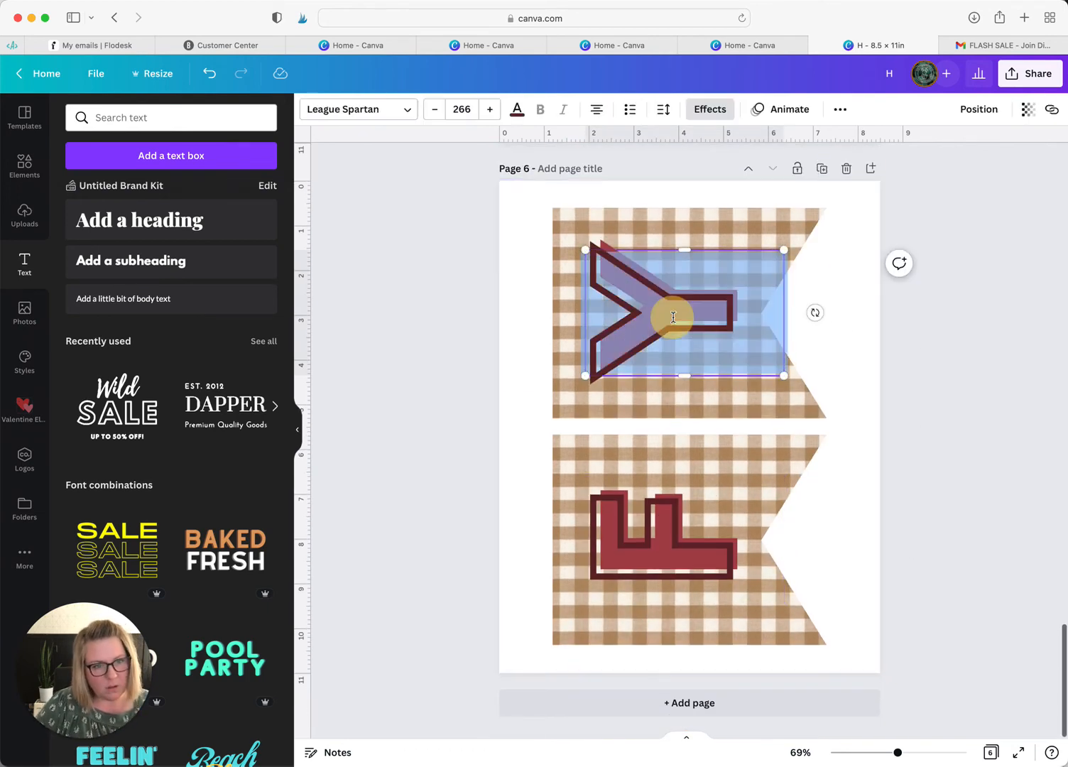
text(A)
double_click(677, 547)
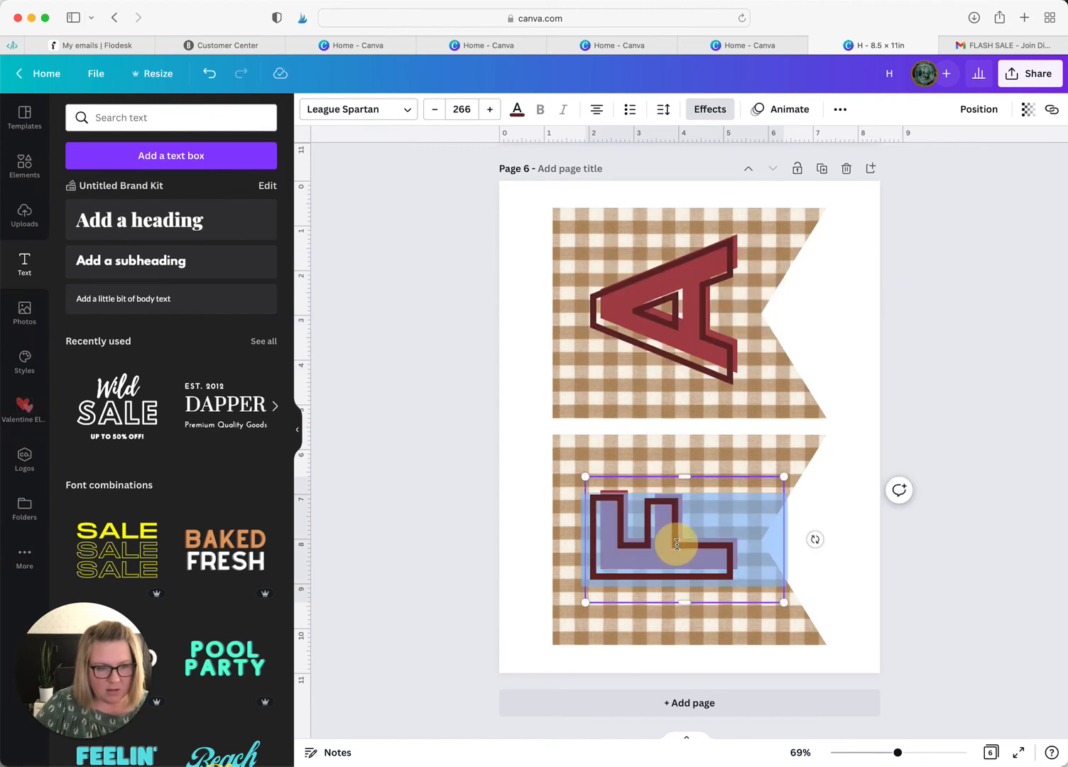
text(L)
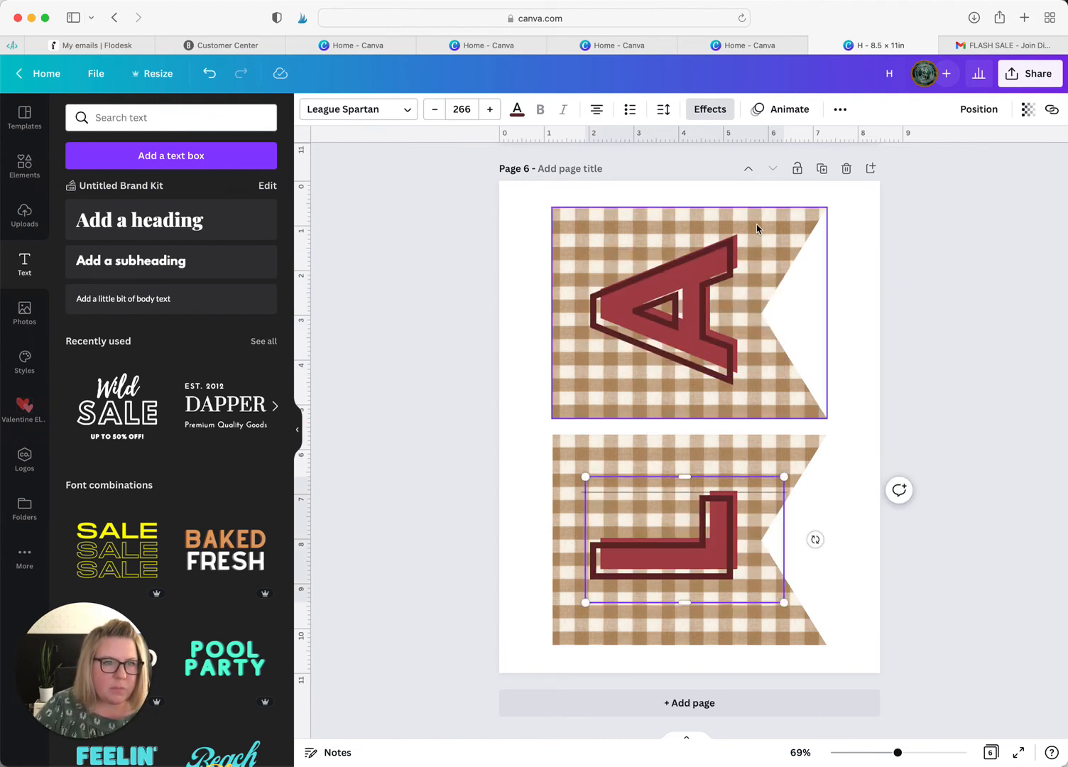
Step: Duplicate page 6, change the copy's upper letter to "L" and delete its lower banner with its letter
click(821, 169)
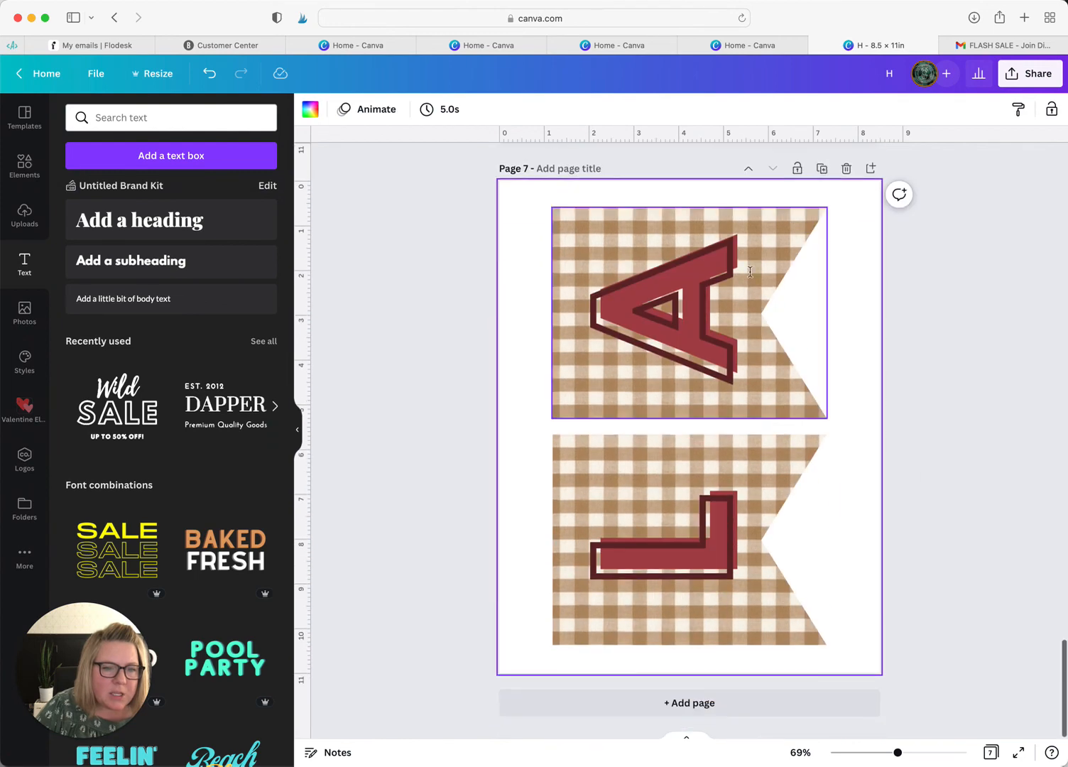
double_click(712, 301)
text(L)
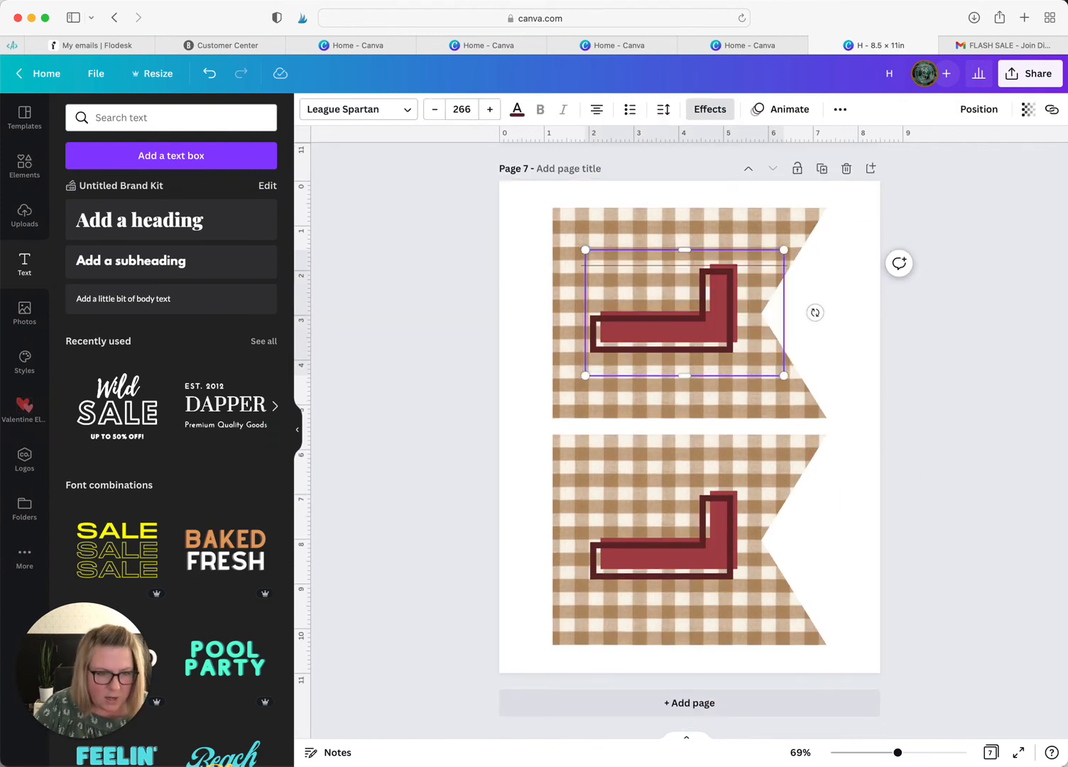
click(529, 463)
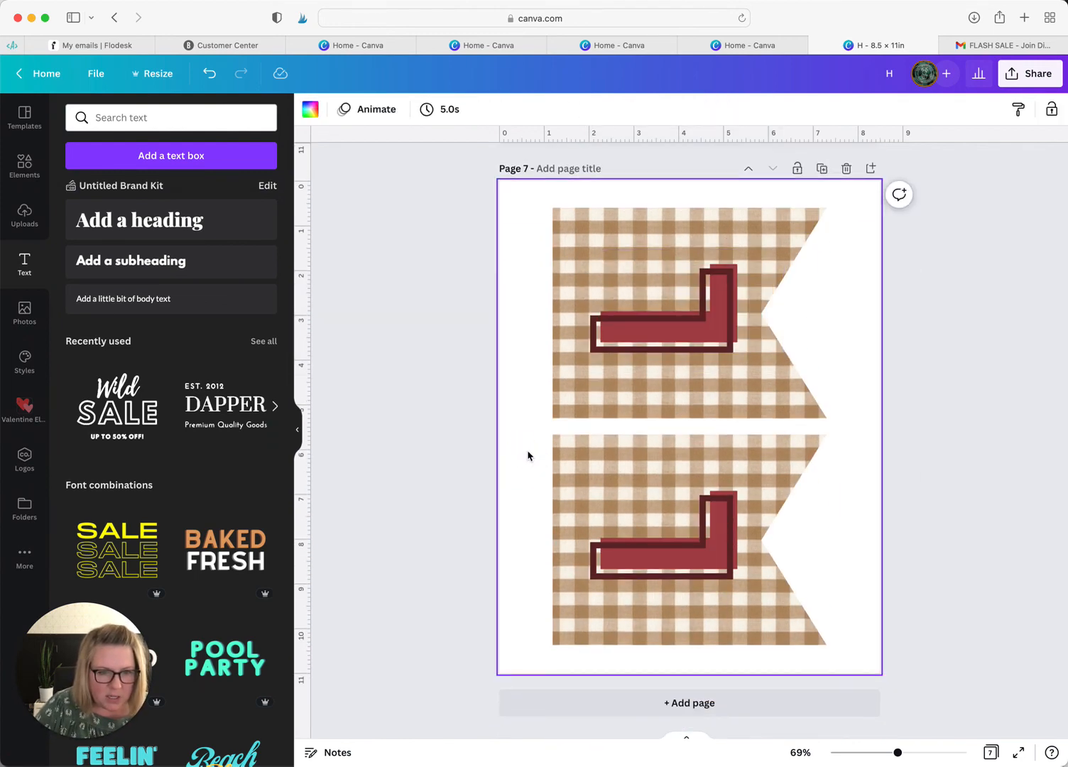
drag(528, 456, 827, 634)
key(Delete)
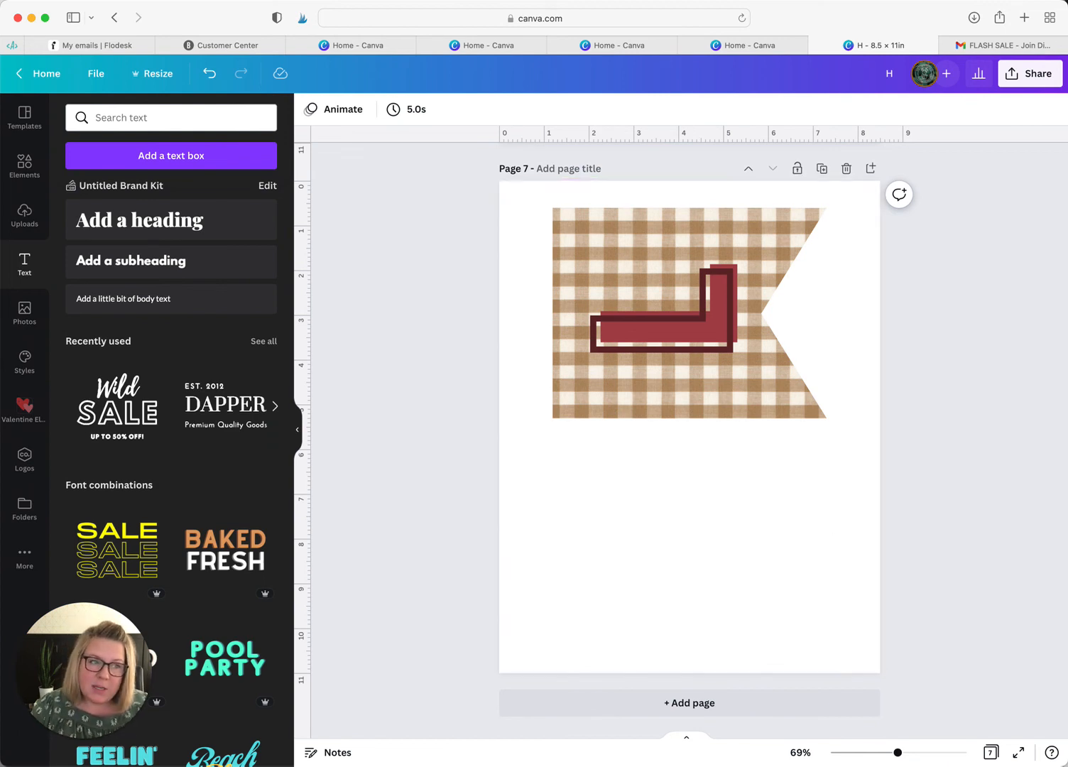
Step: Set up a download of the design as PDF Print with all seven pages included
click(1030, 73)
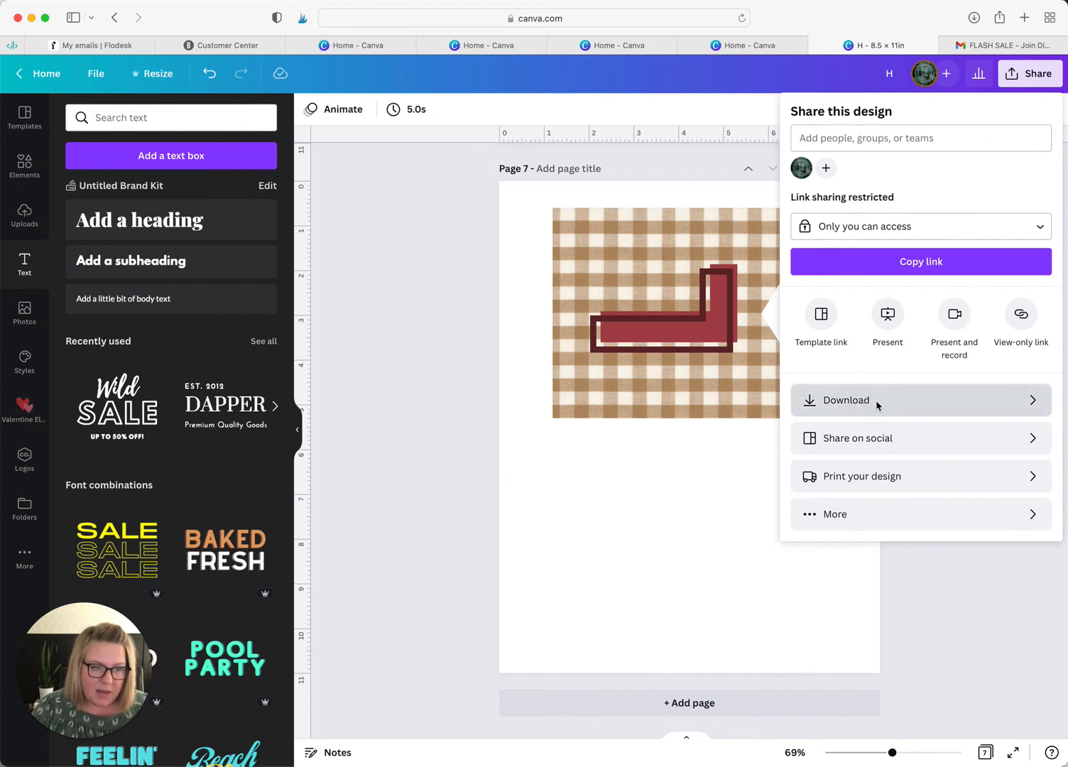
click(877, 404)
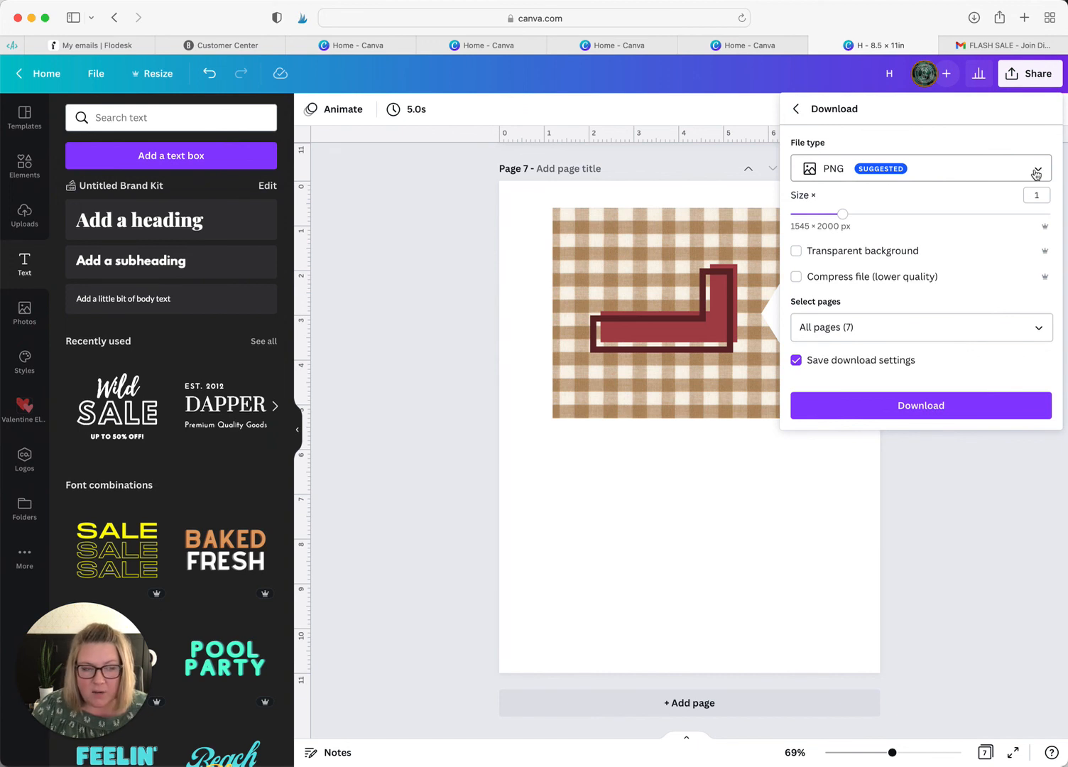
click(1036, 173)
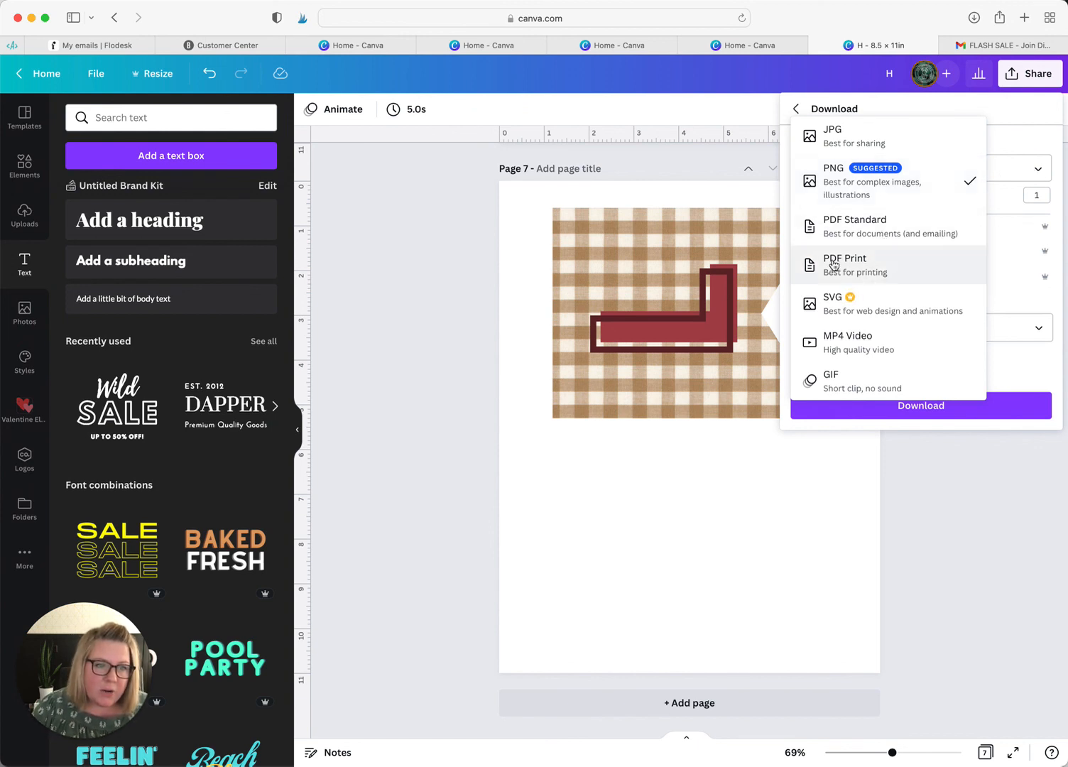
click(869, 276)
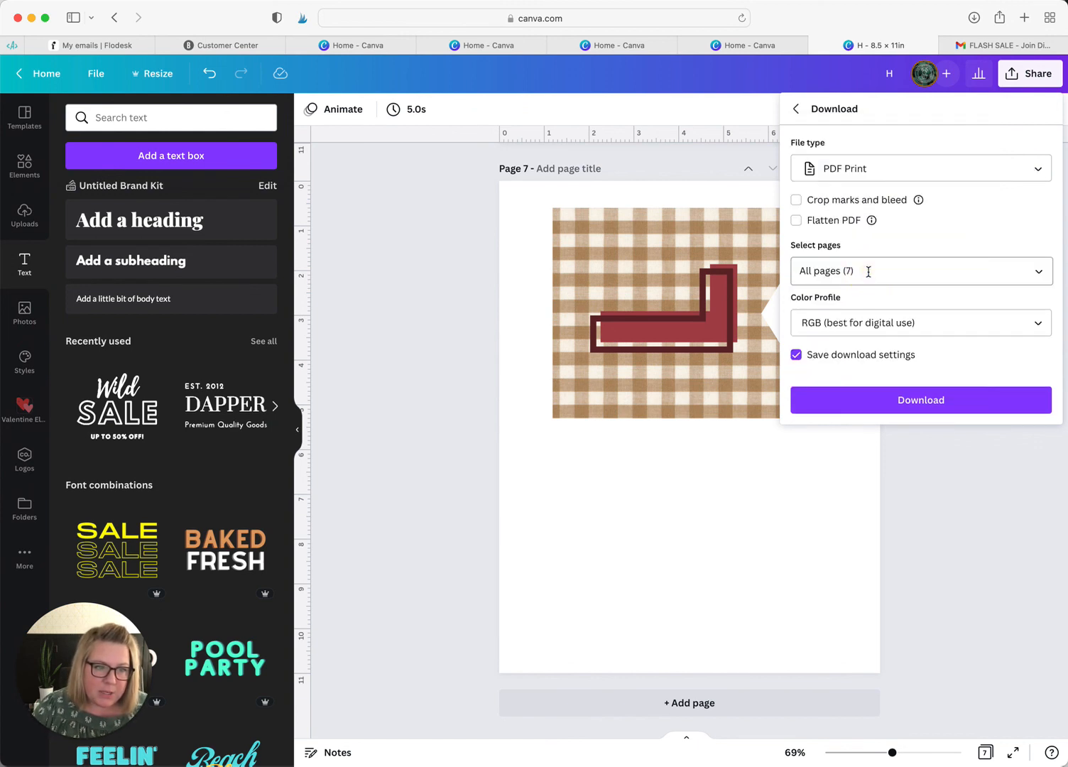
click(1039, 273)
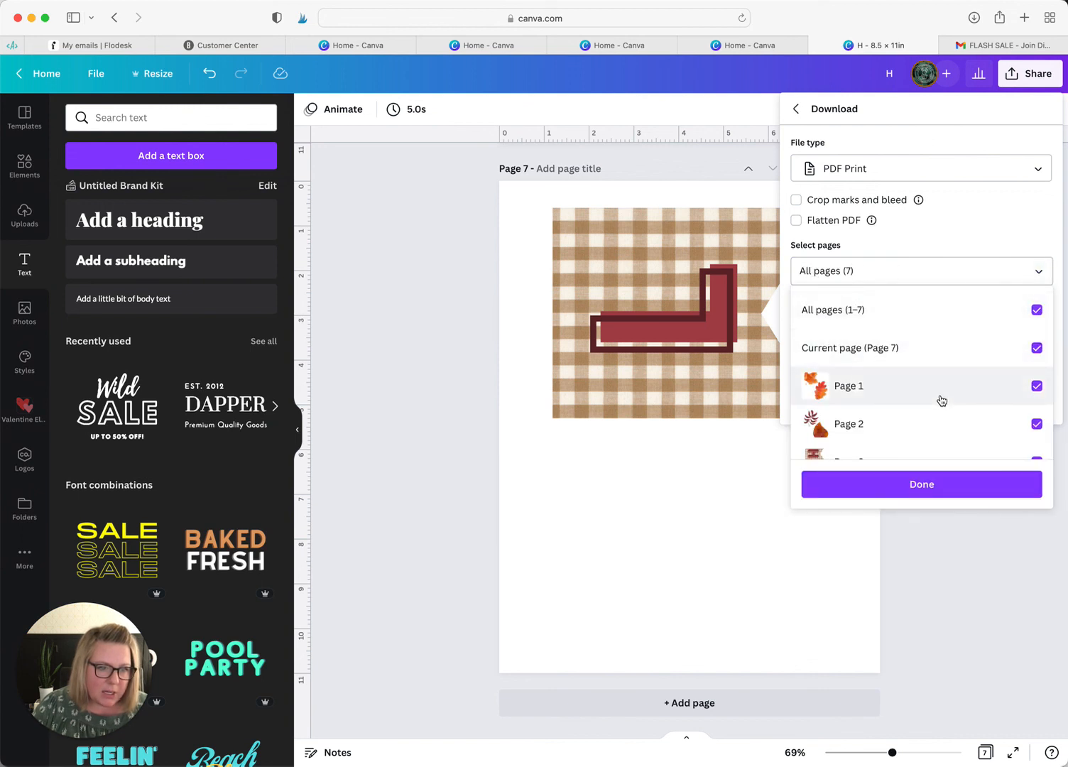
scroll(941, 401, down, 5)
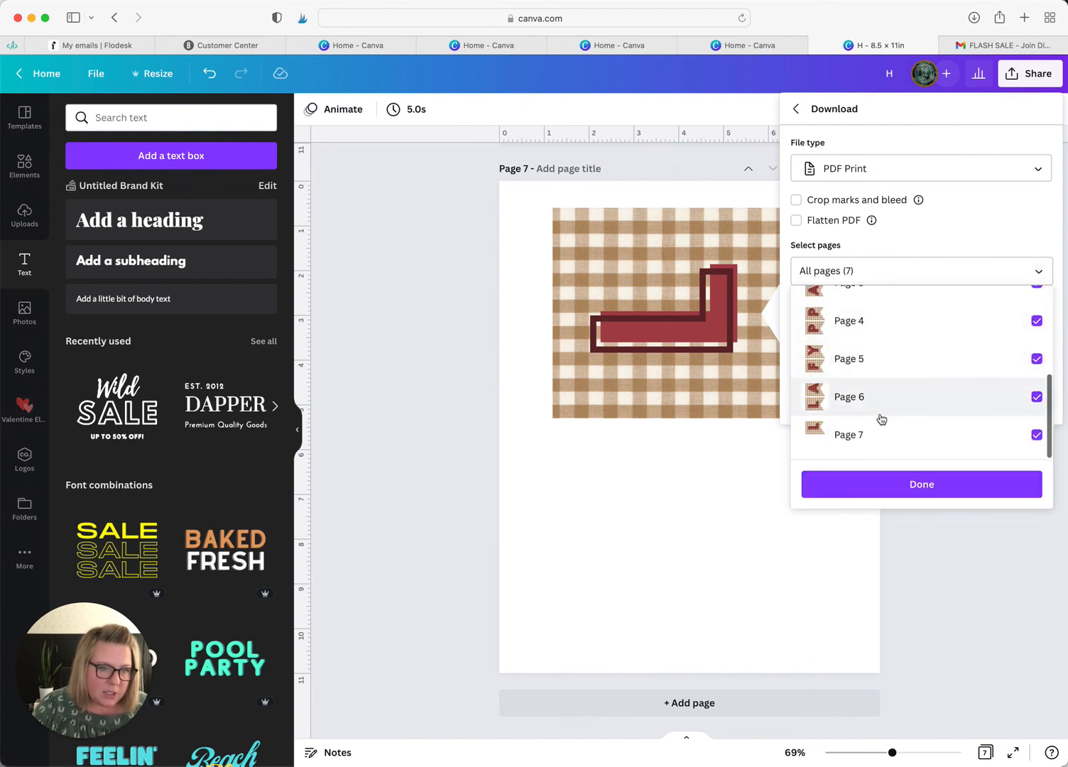
scroll(896, 374, up, 5)
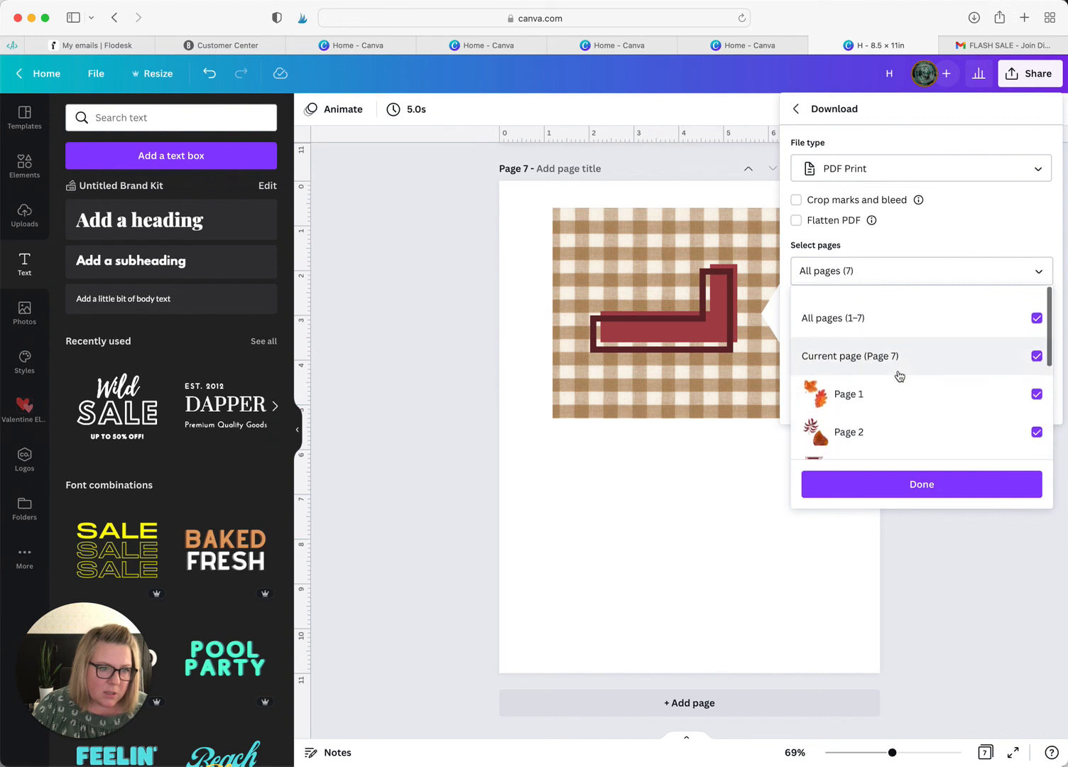
click(997, 493)
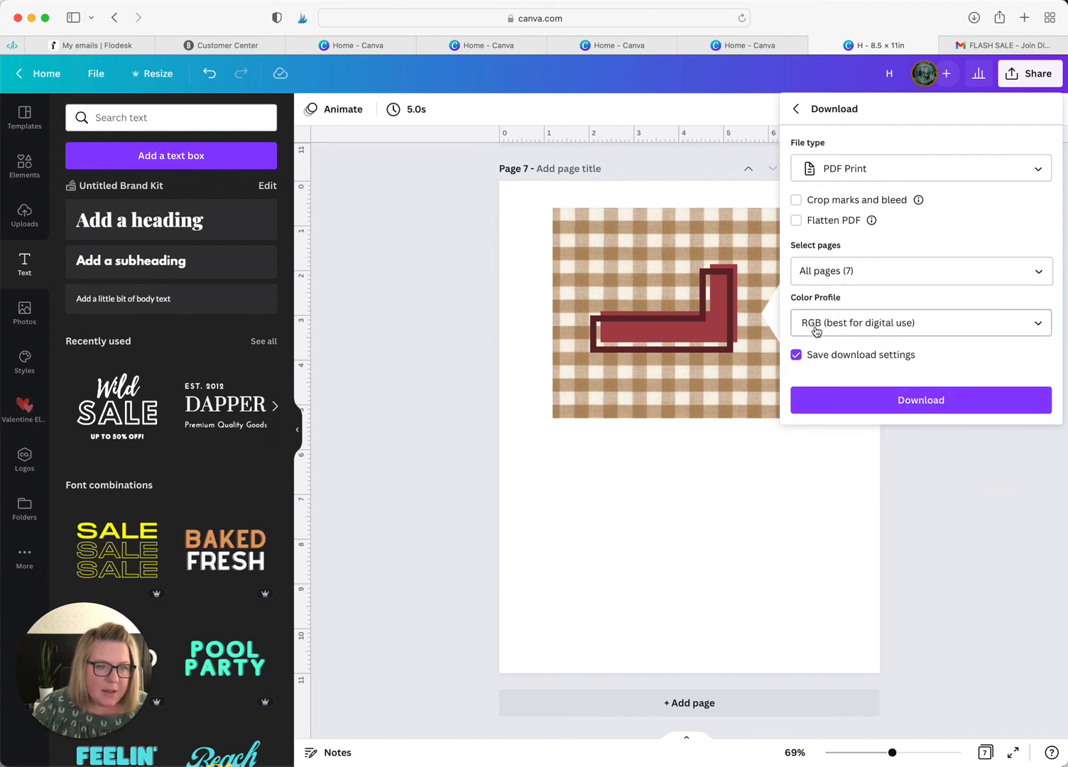
Step: Set the download's color profile to CMYK (best for professional printing) and download the PDF
click(1039, 327)
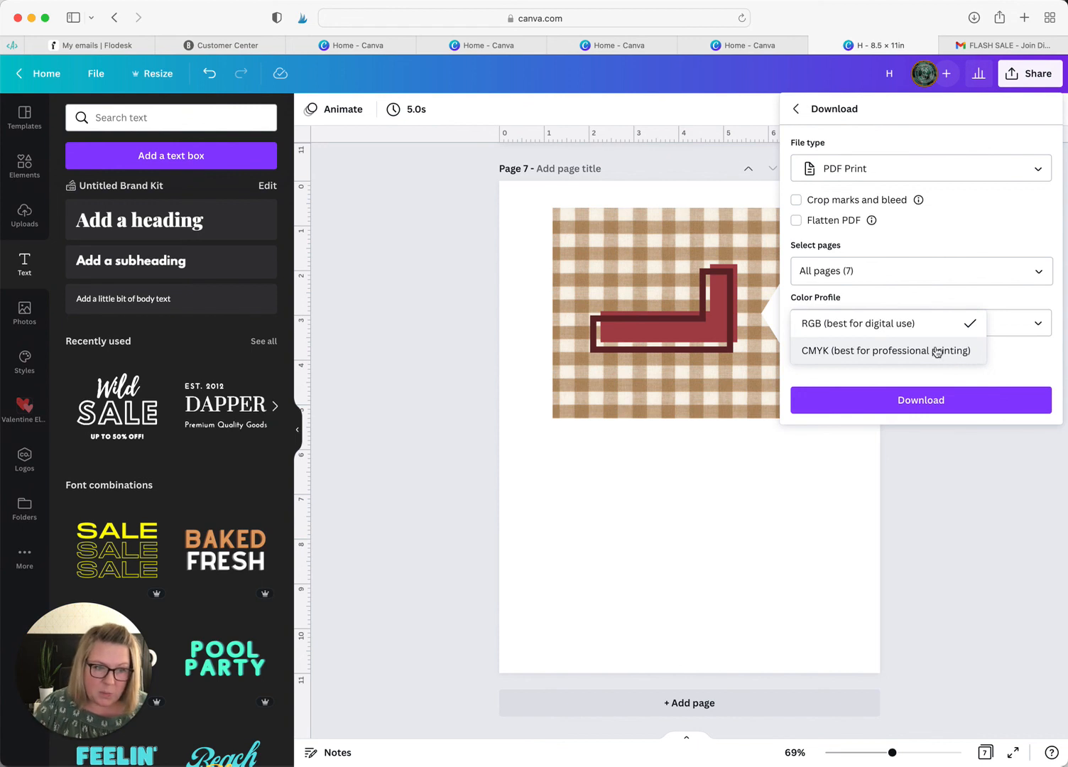
click(894, 351)
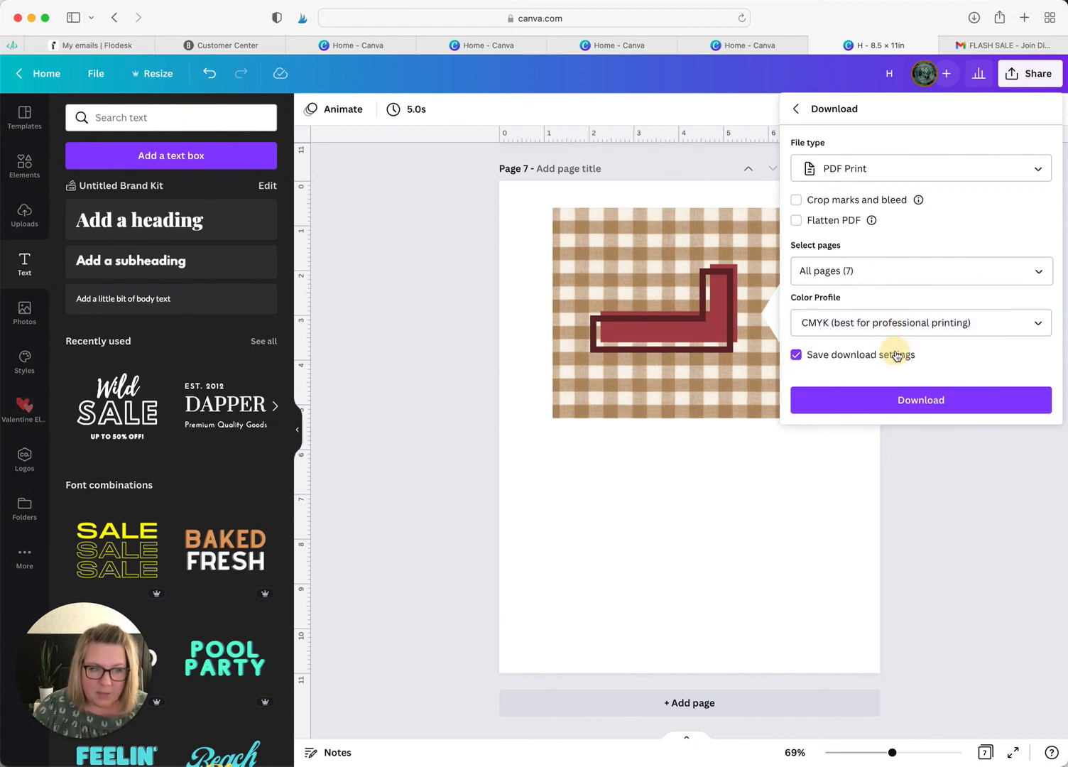
click(938, 403)
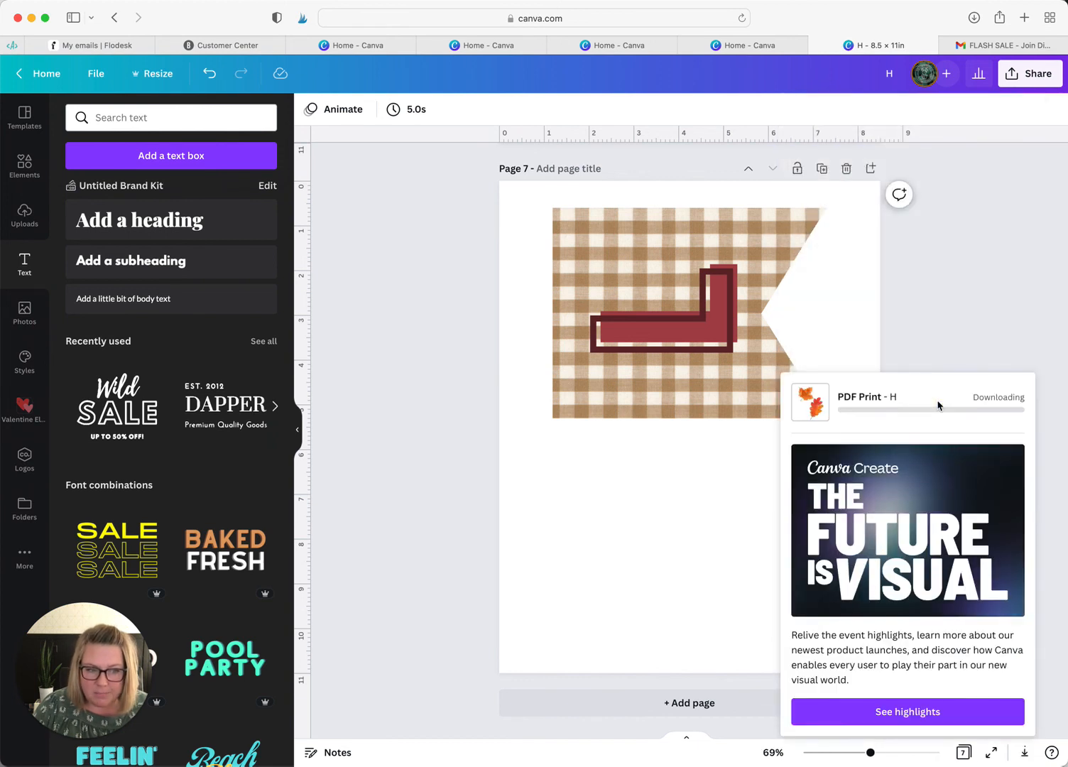